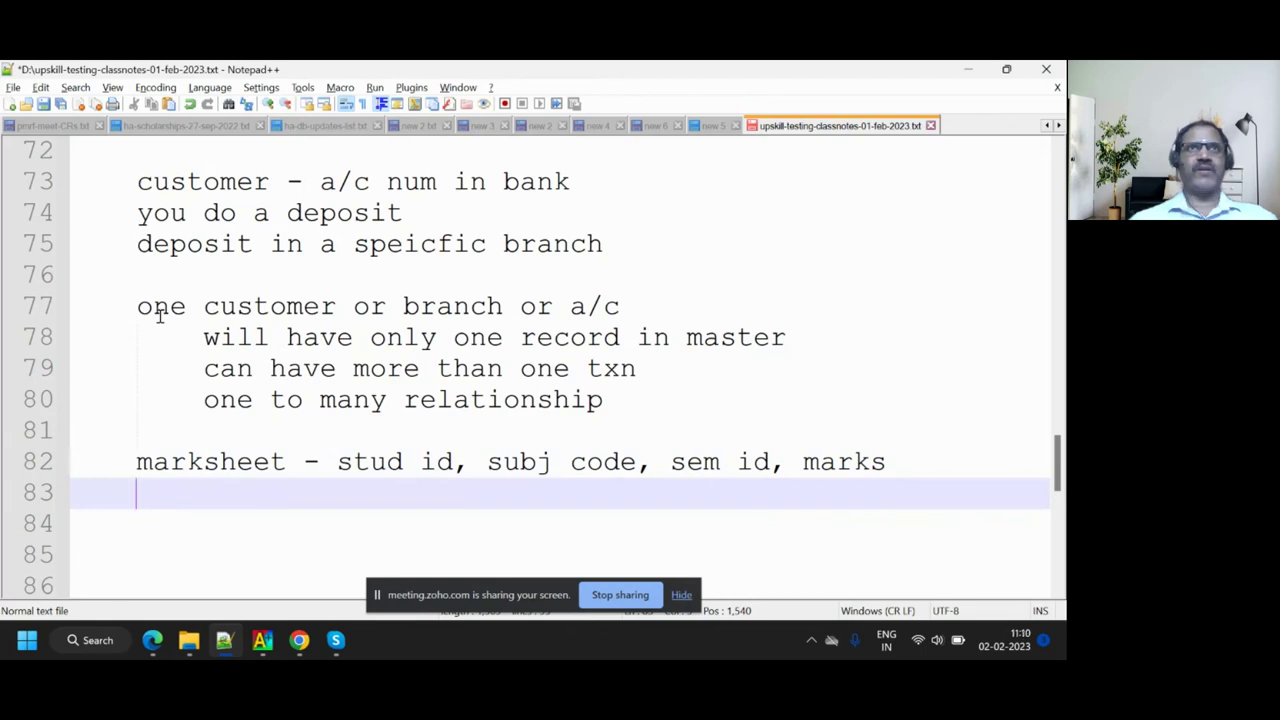
- Bring the Zoho Meeting window forward, clear the Raised hand filter to list all attendees, and open a new tab
mouse_move(303, 650)
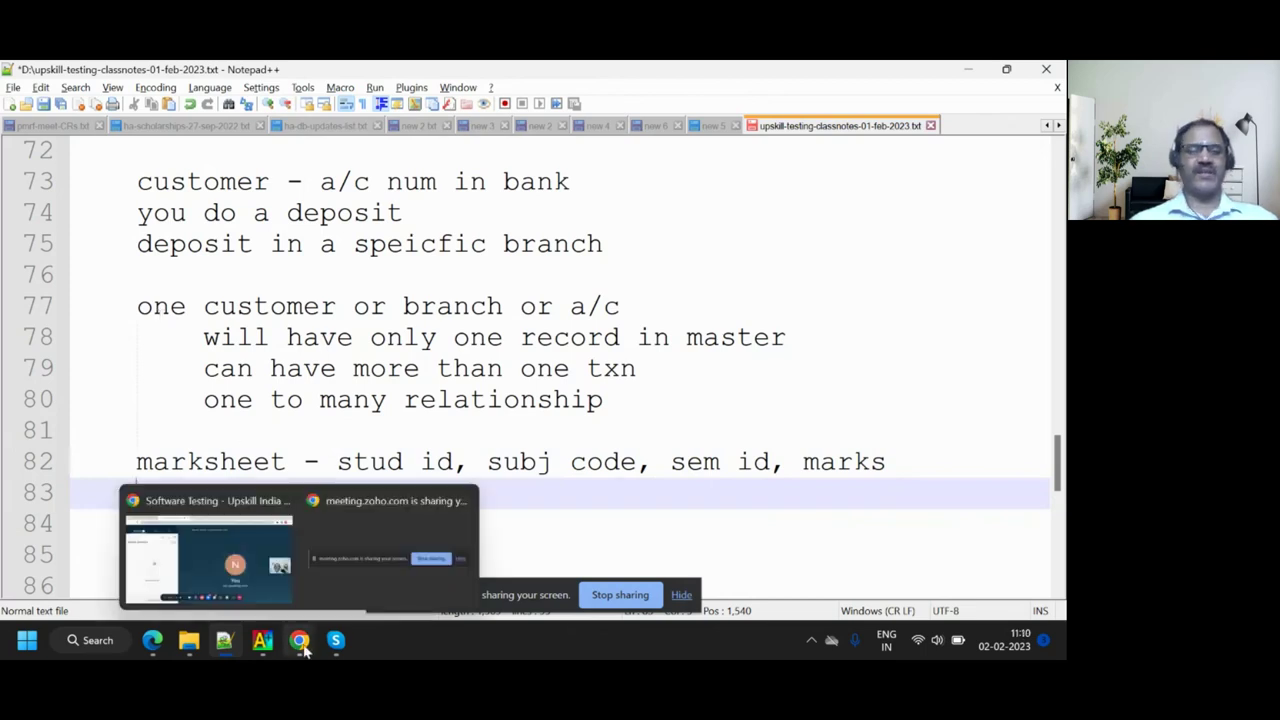
click(240, 540)
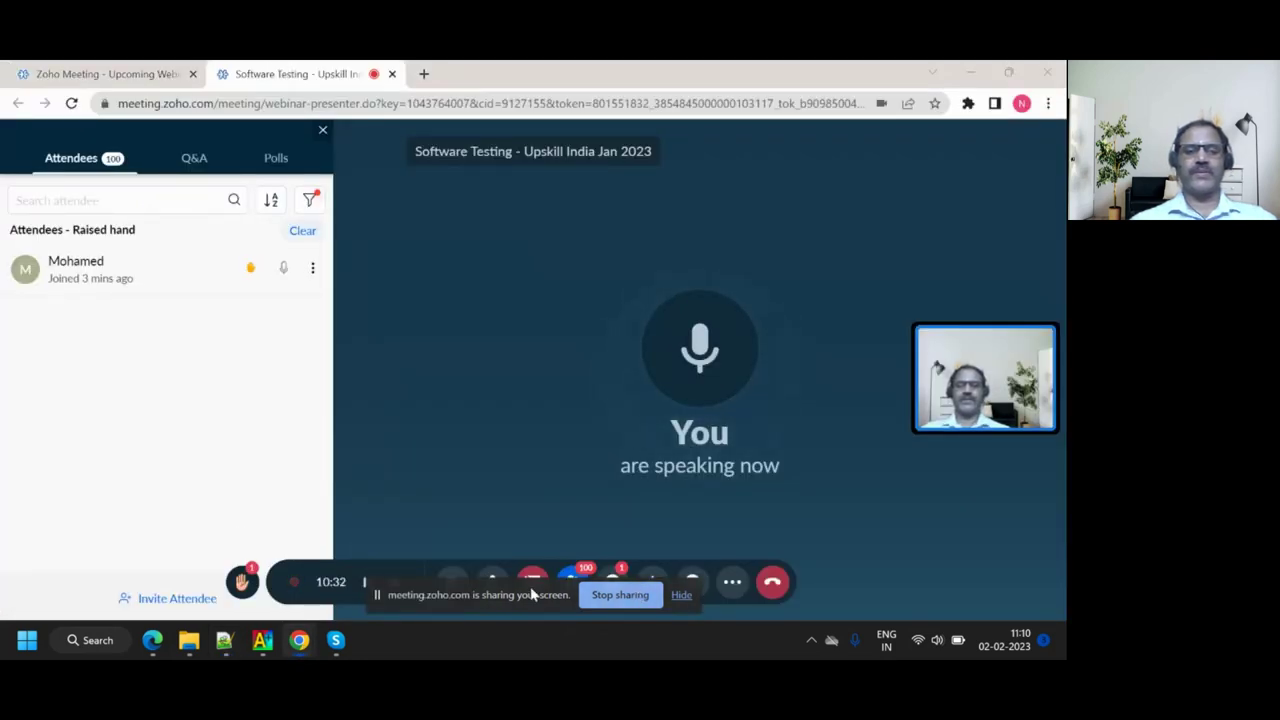
drag(534, 592, 548, 575)
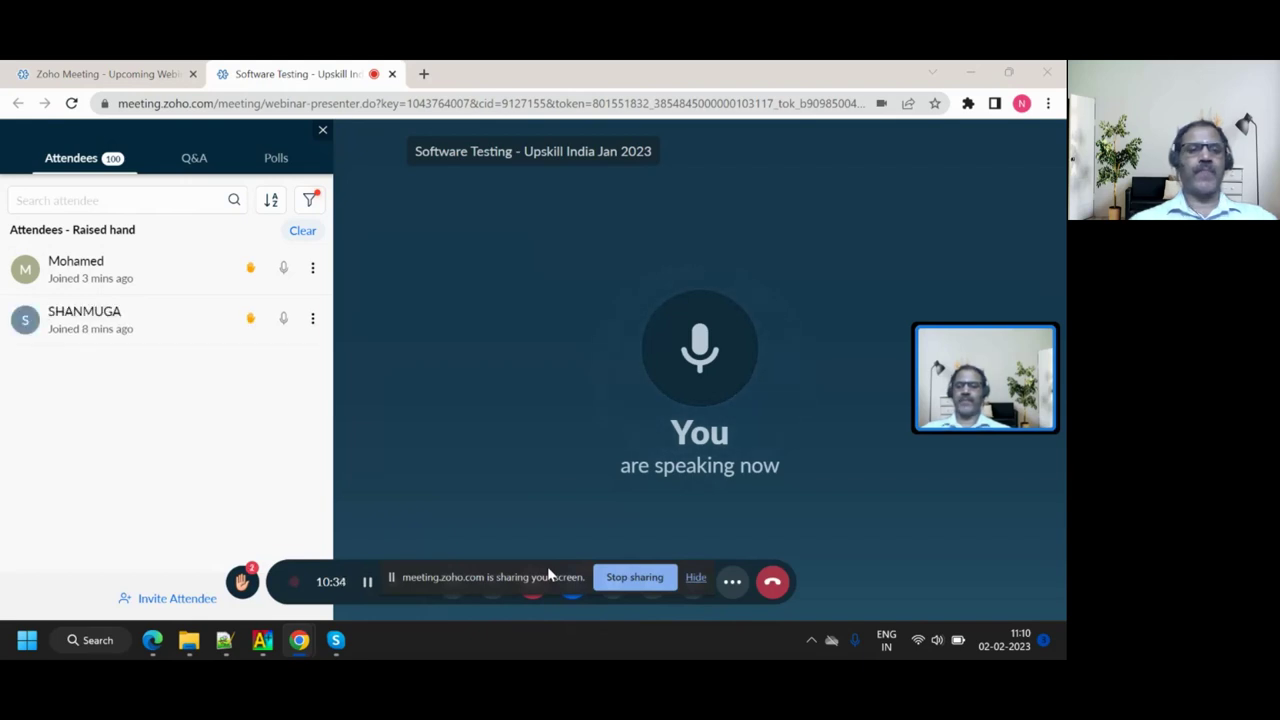
click(304, 231)
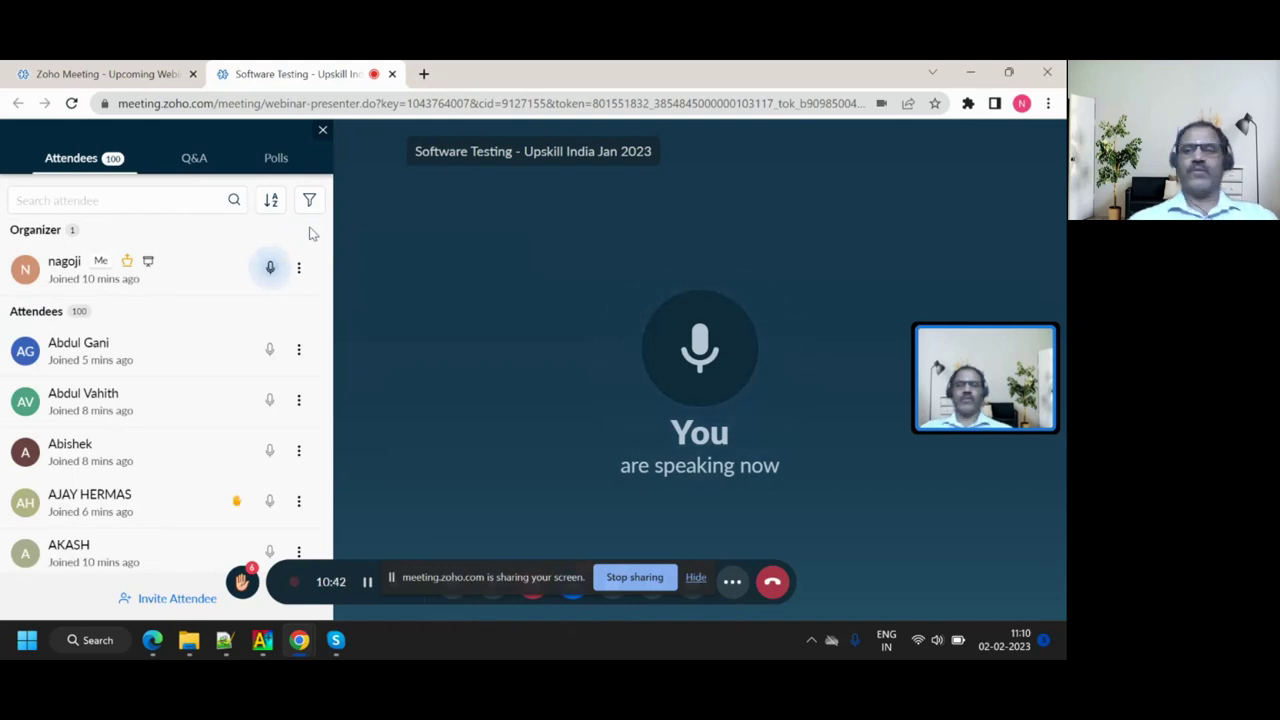
click(424, 74)
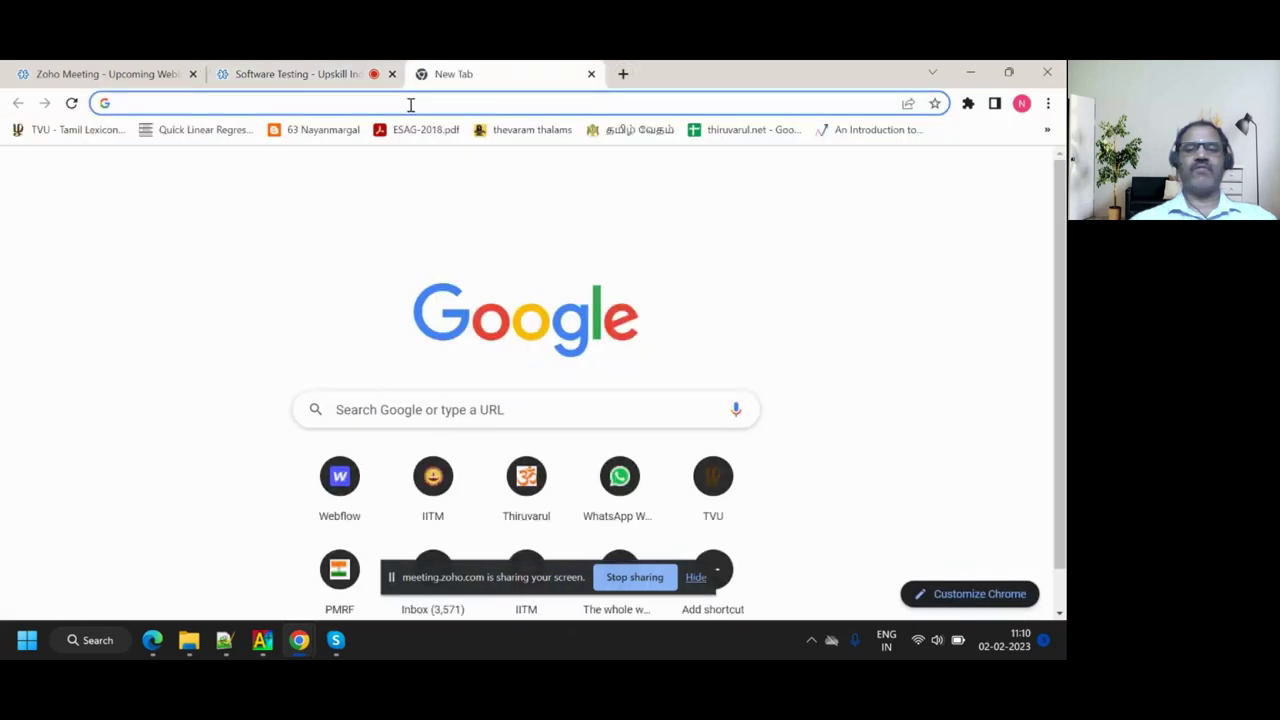
- Load the Material Management mmdisplay main.jsp page from the address-bar suggestion
click(410, 104)
text(M)
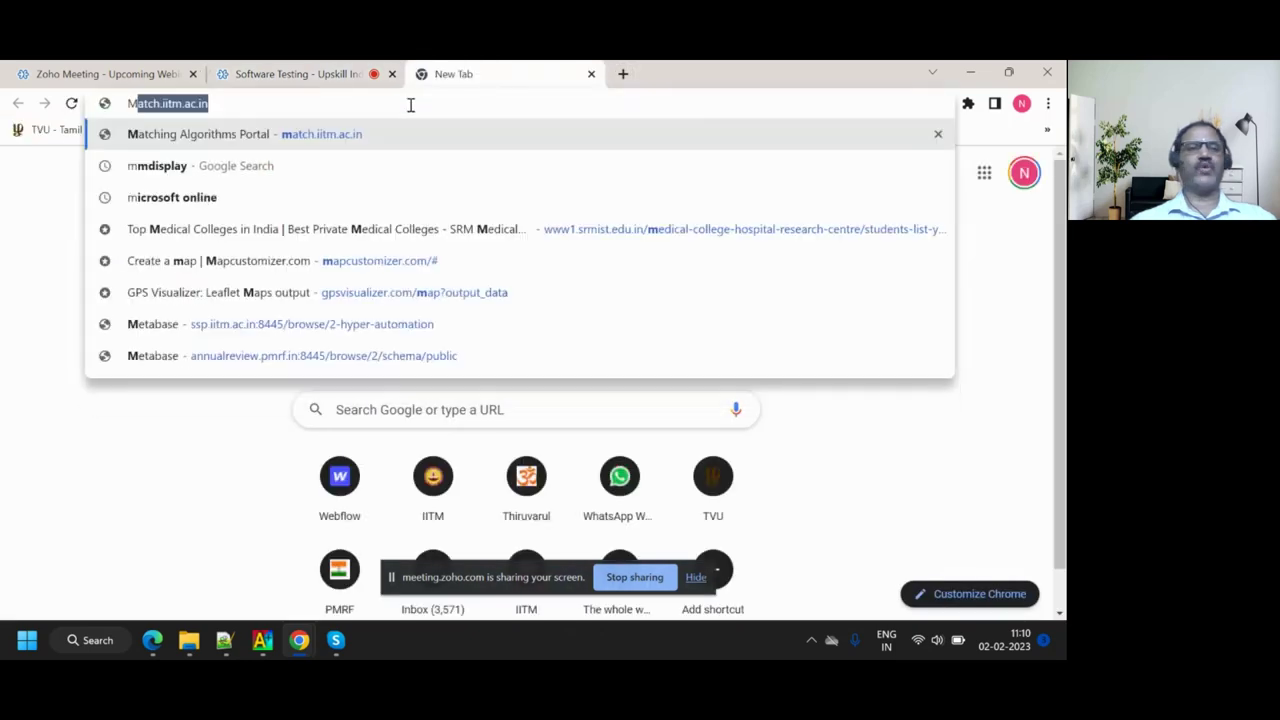
text(M)
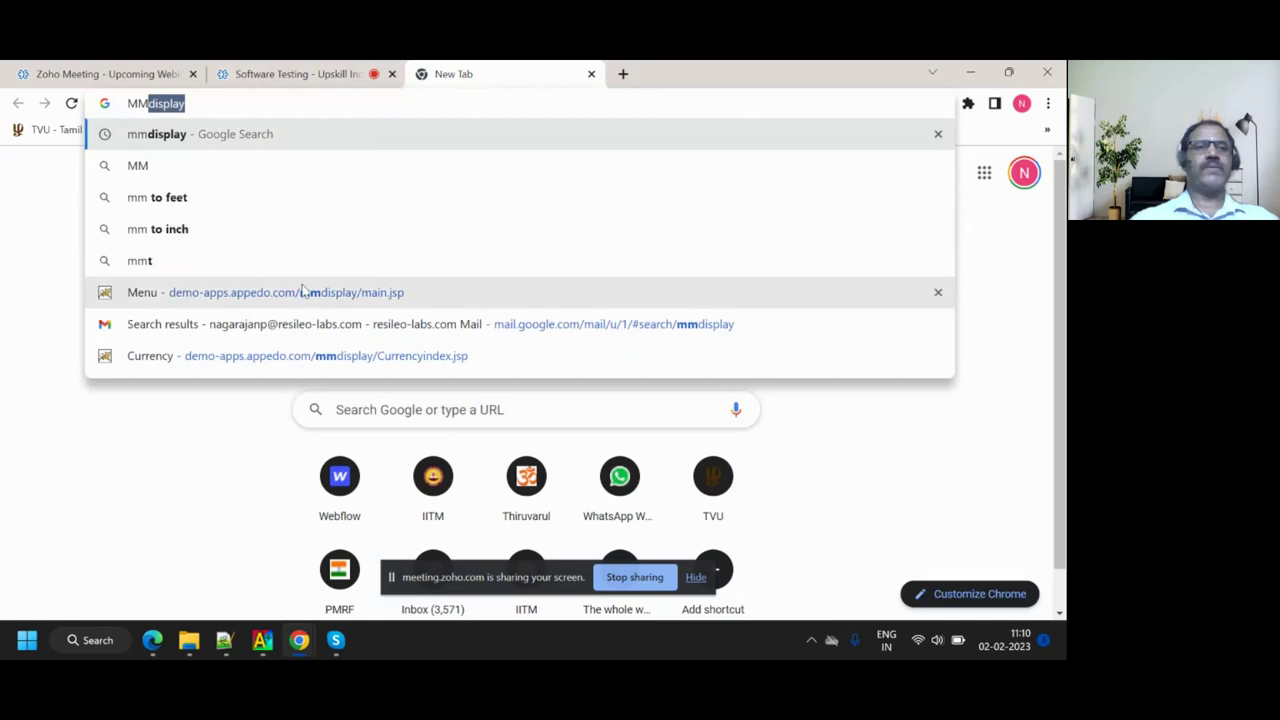
click(306, 292)
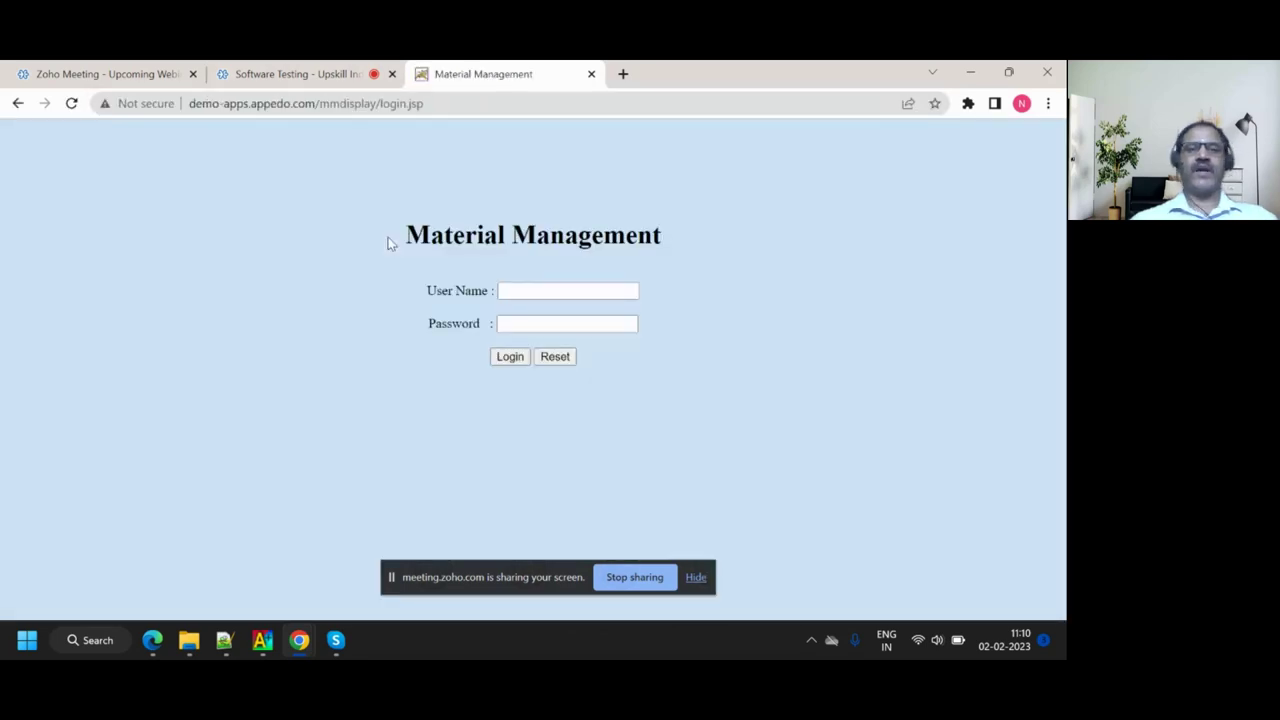
- Log in with the suggested user name and the password, dismissing the warning and declining to save it
click(566, 290)
click(576, 326)
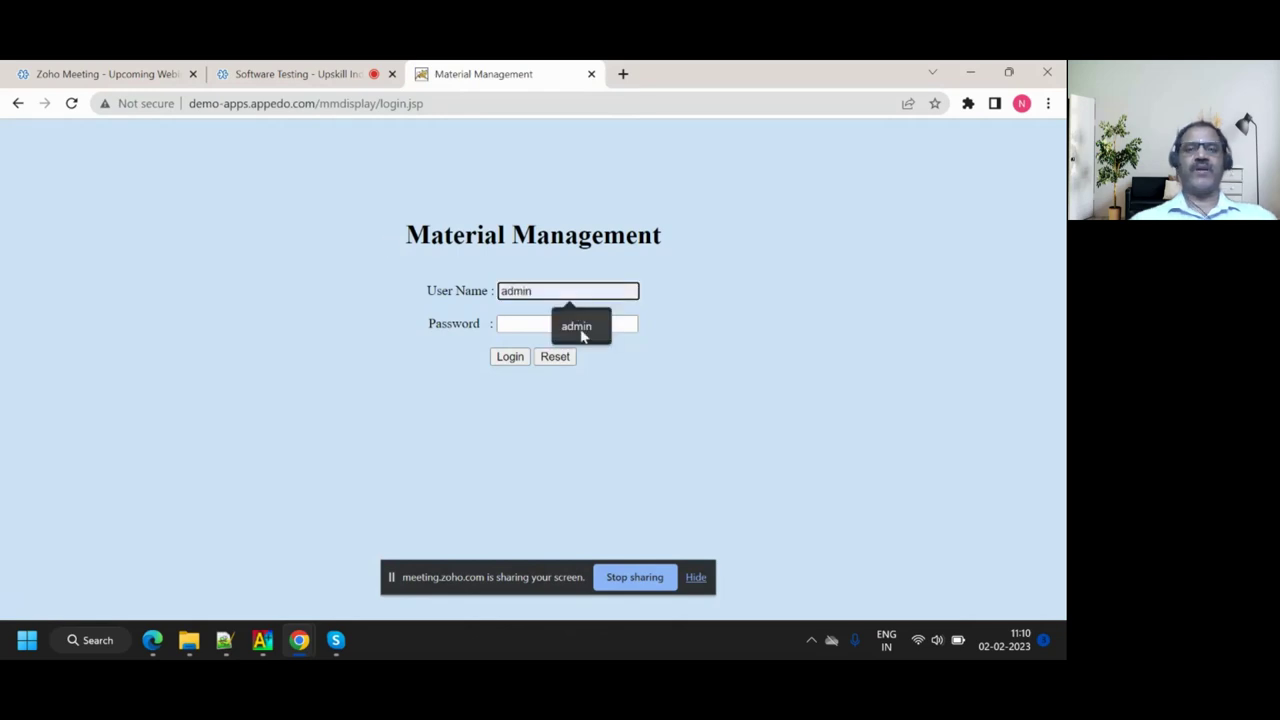
click(580, 325)
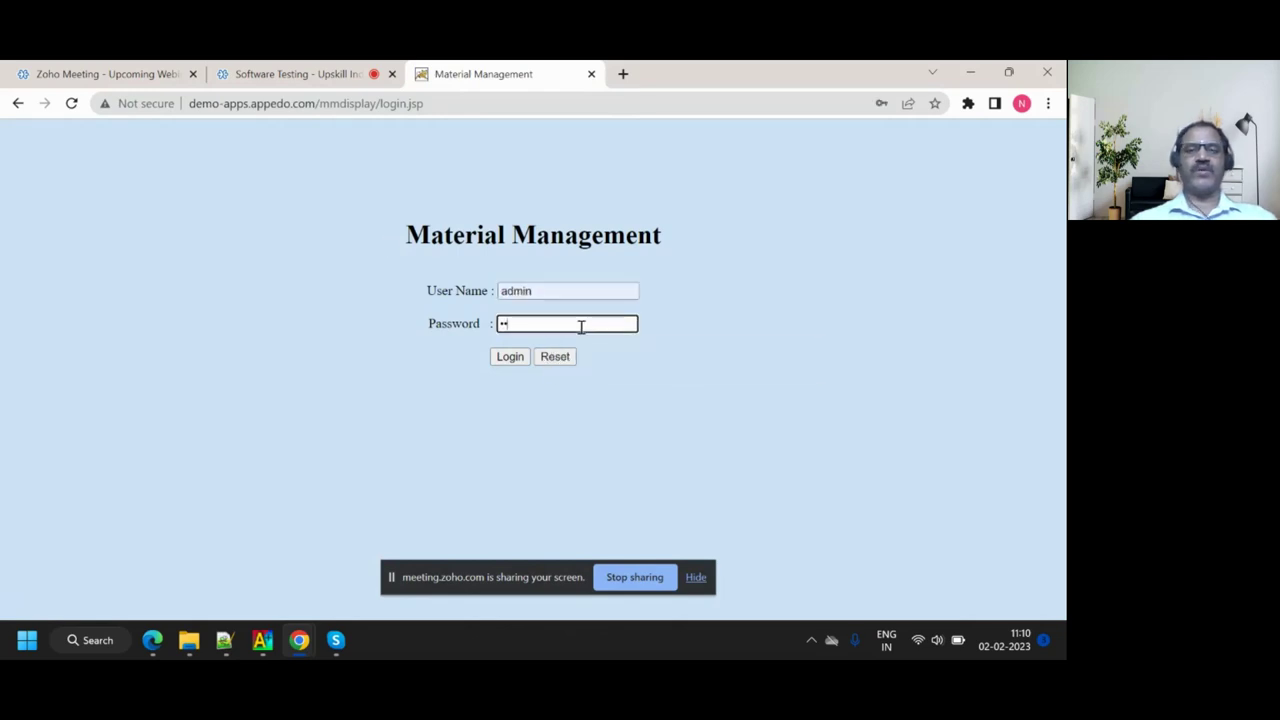
click(522, 362)
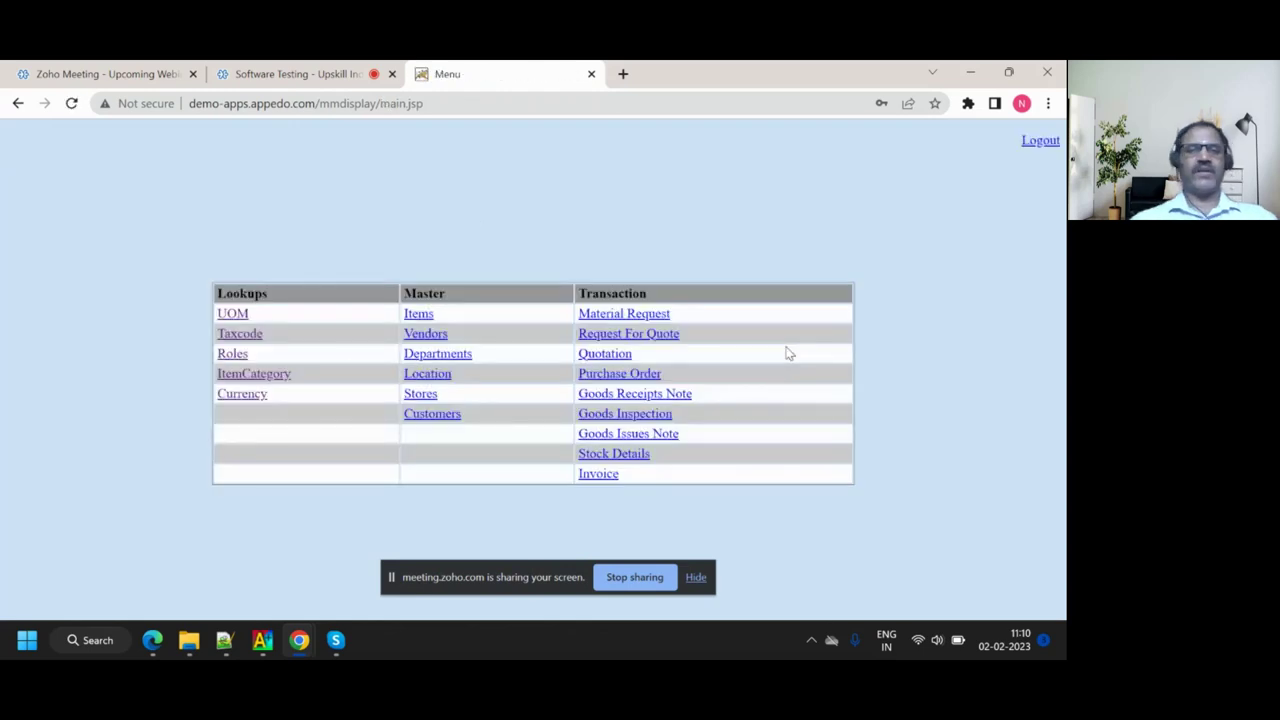
click(678, 326)
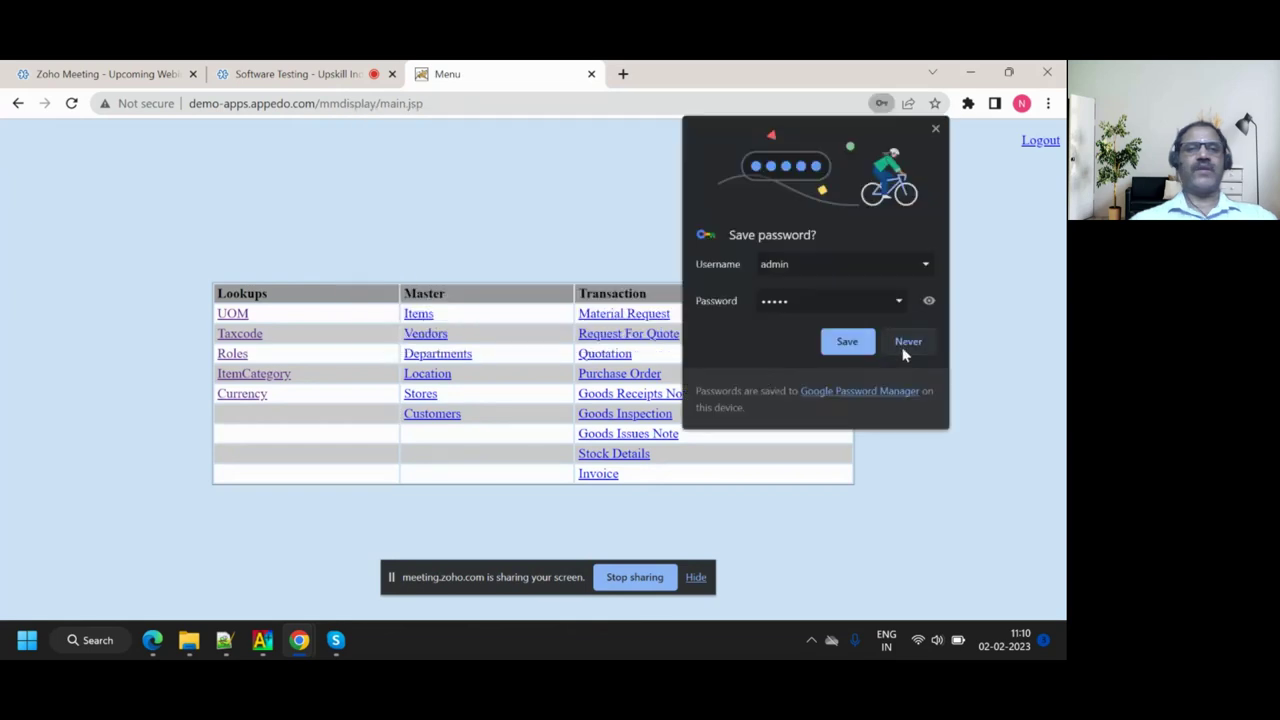
click(906, 342)
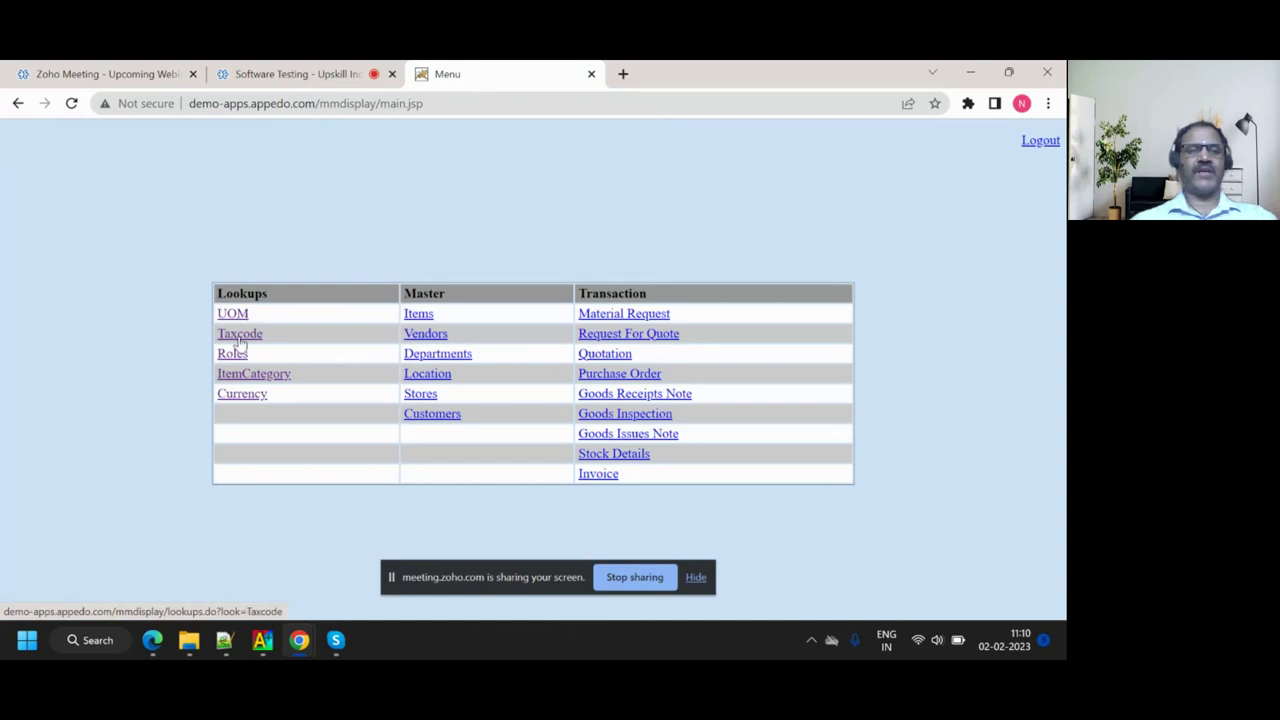
- In the Taxcode list, enter code CGST1 with description 'CGST 001' and try adding it
click(239, 341)
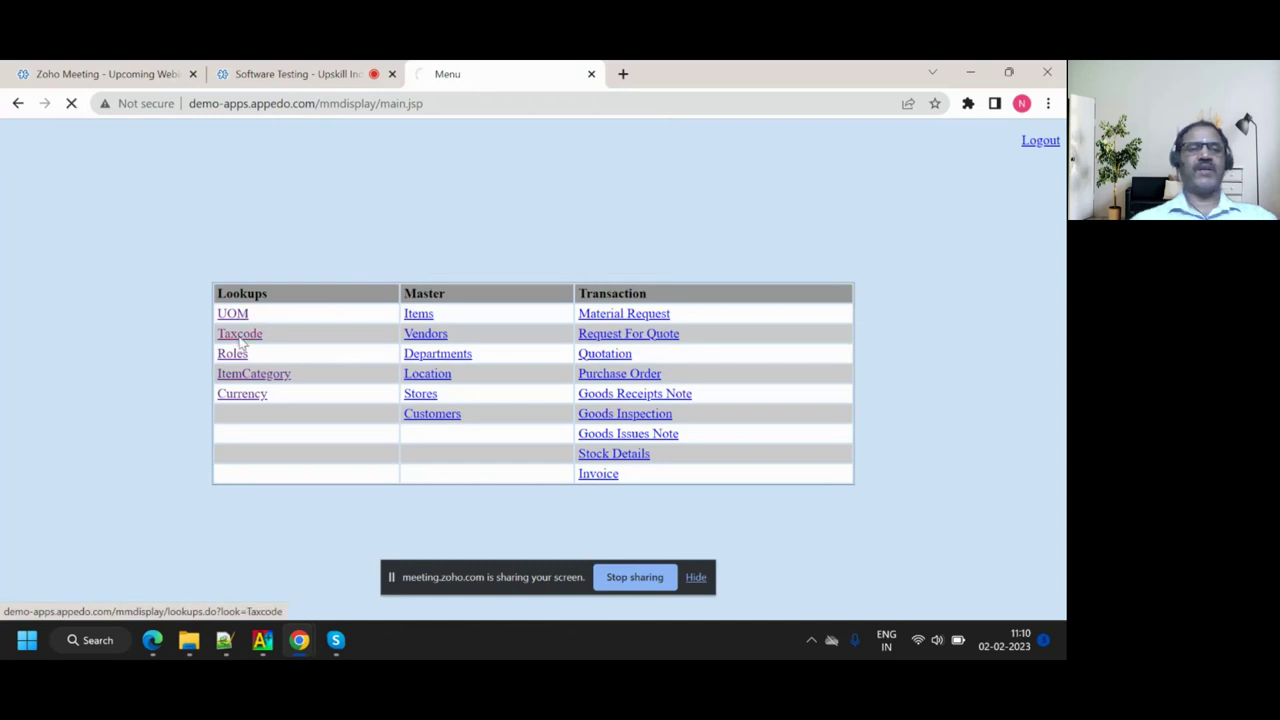
click(326, 200)
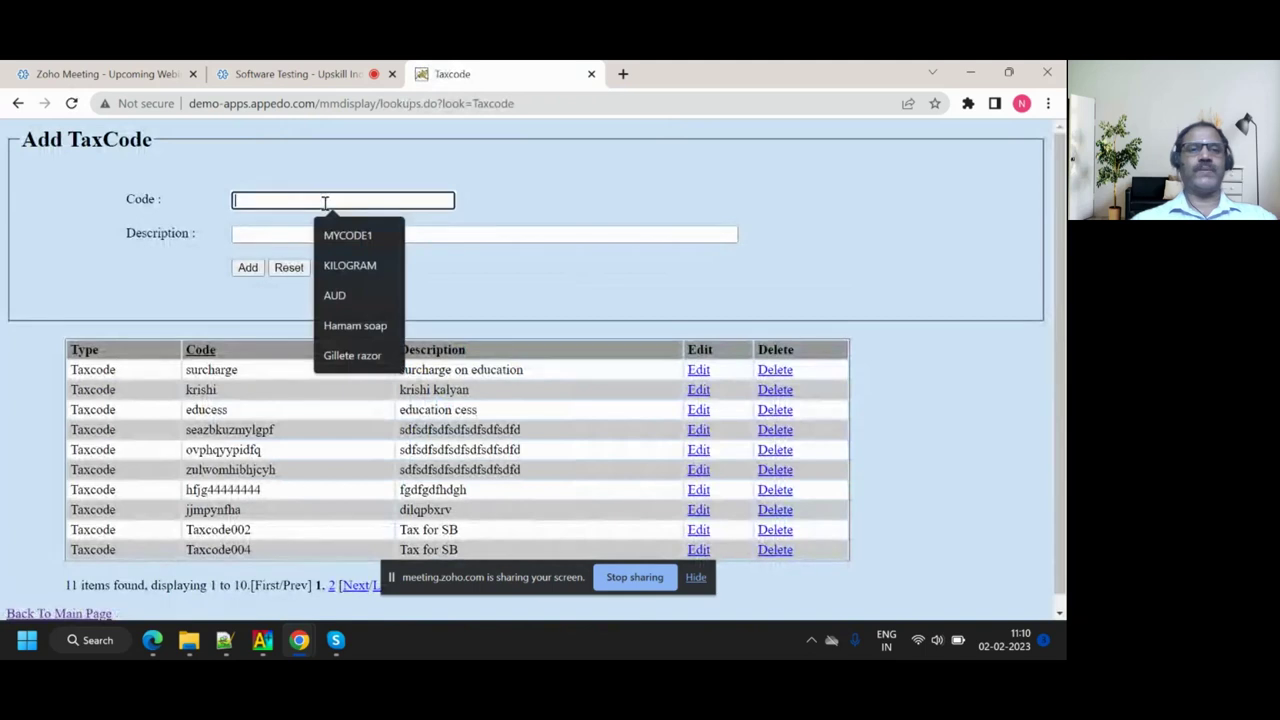
text(GS)
key(BackSpace)
key(BackSpace)
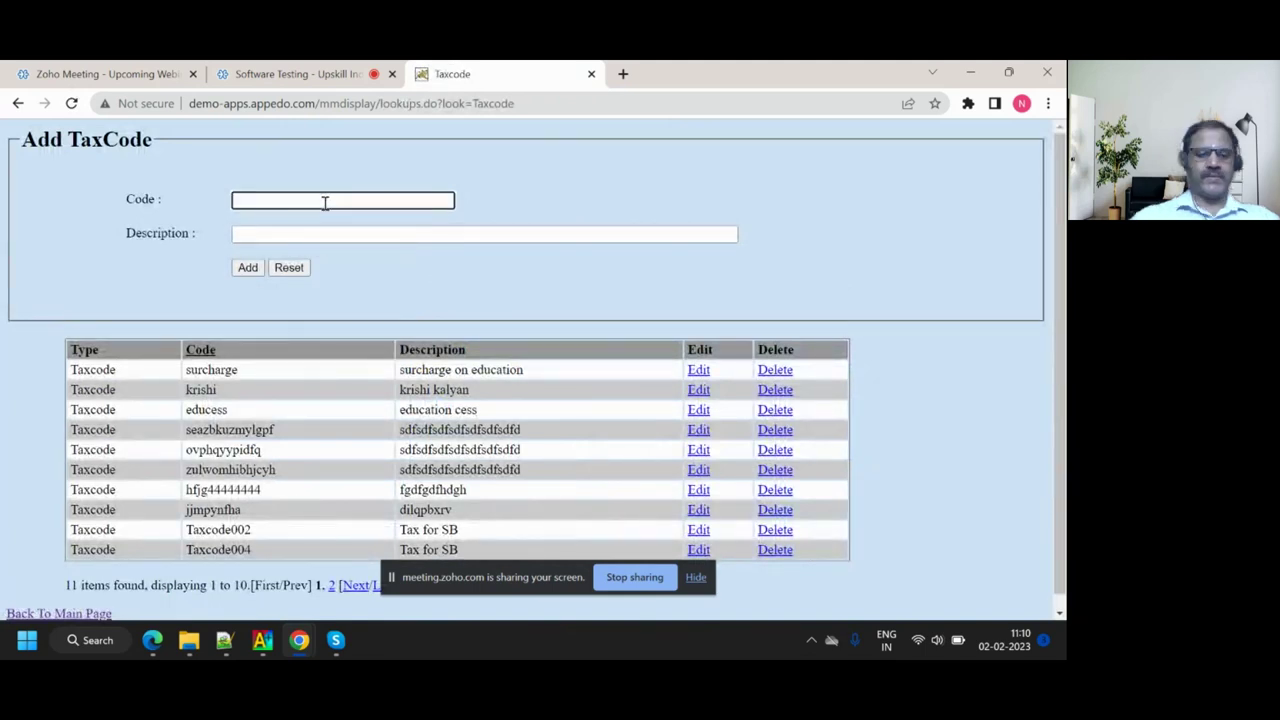
text(CGST1)
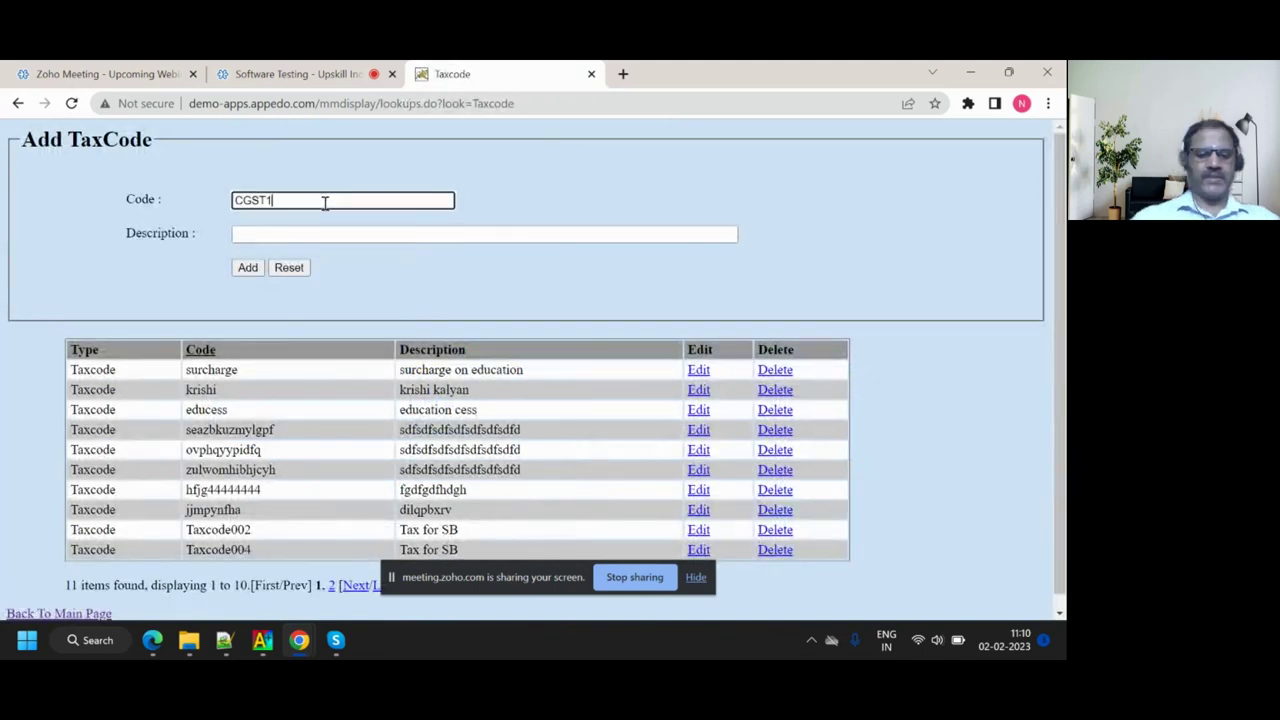
key(Tab)
text(CGST 001)
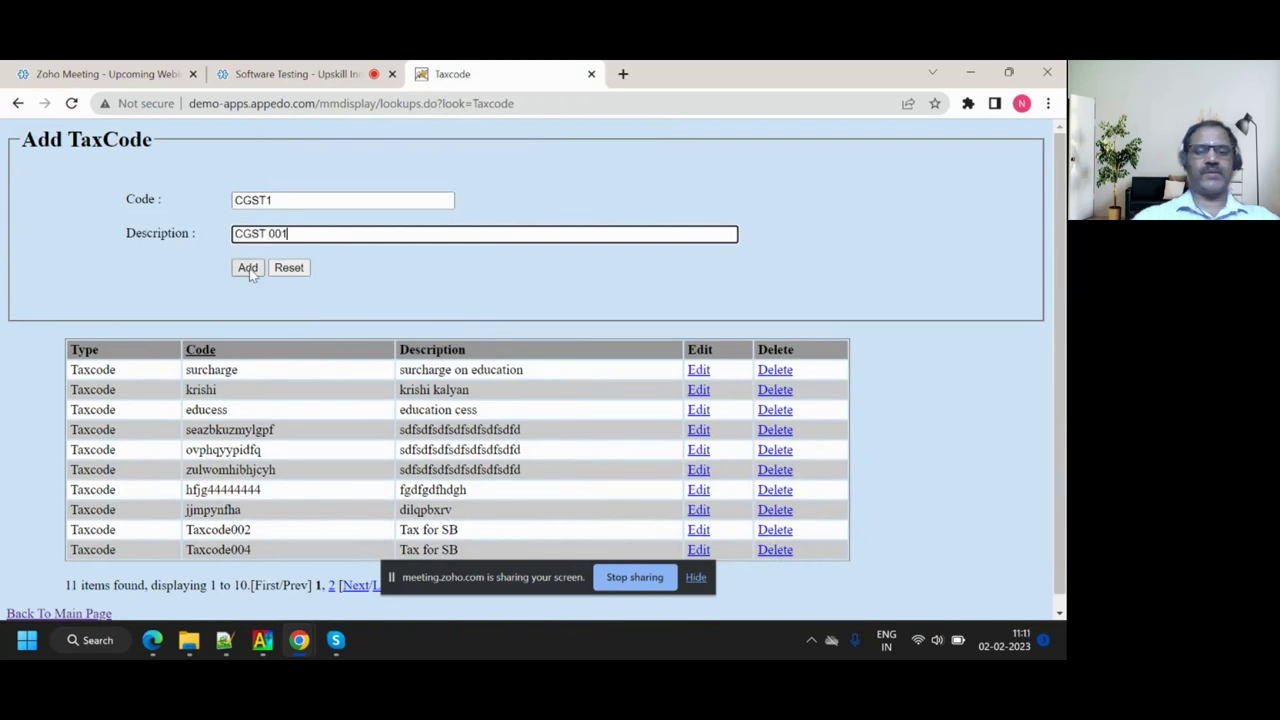
click(248, 270)
- Lengthen the description with '12112123', add CGST1, and return to the main menu
click(312, 242)
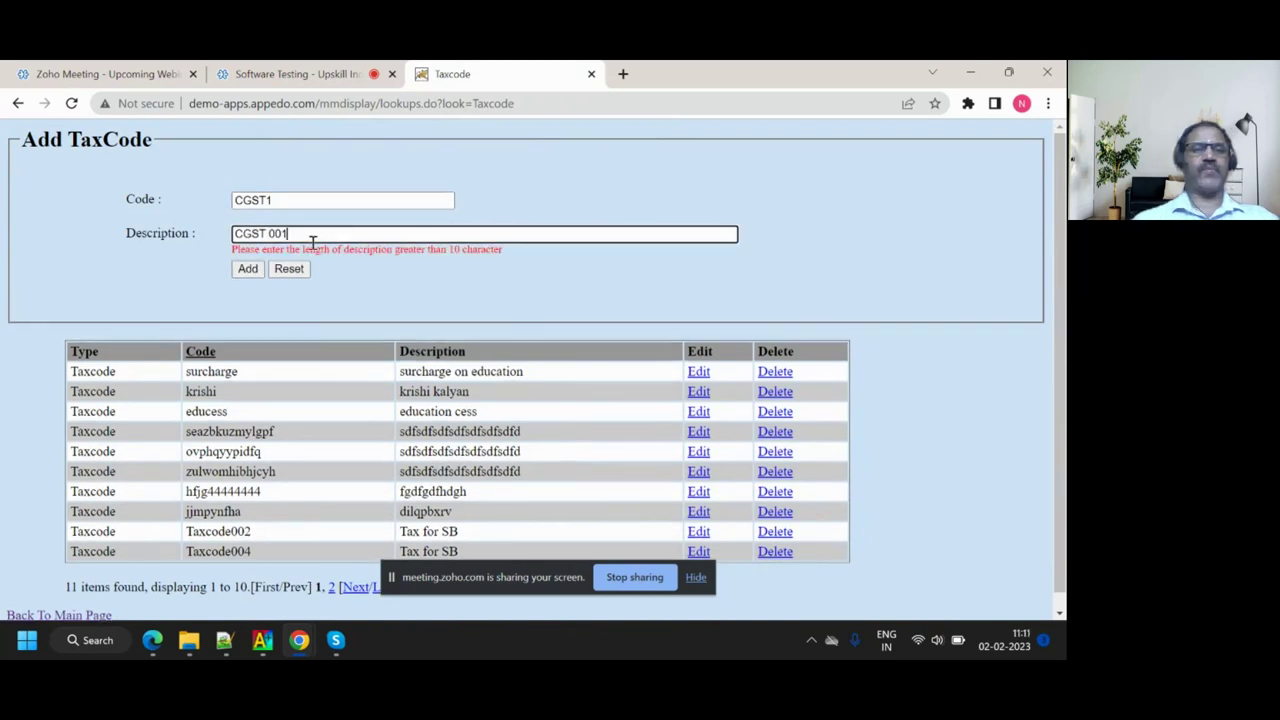
text(12112123)
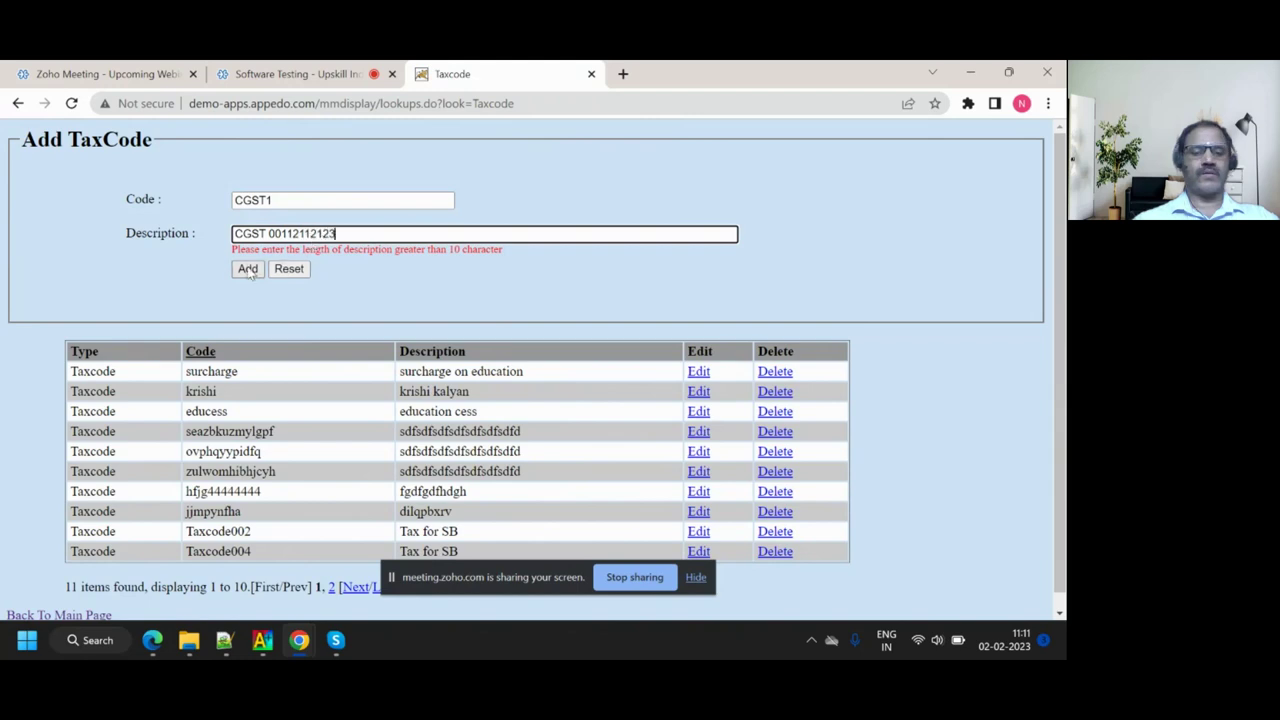
click(248, 268)
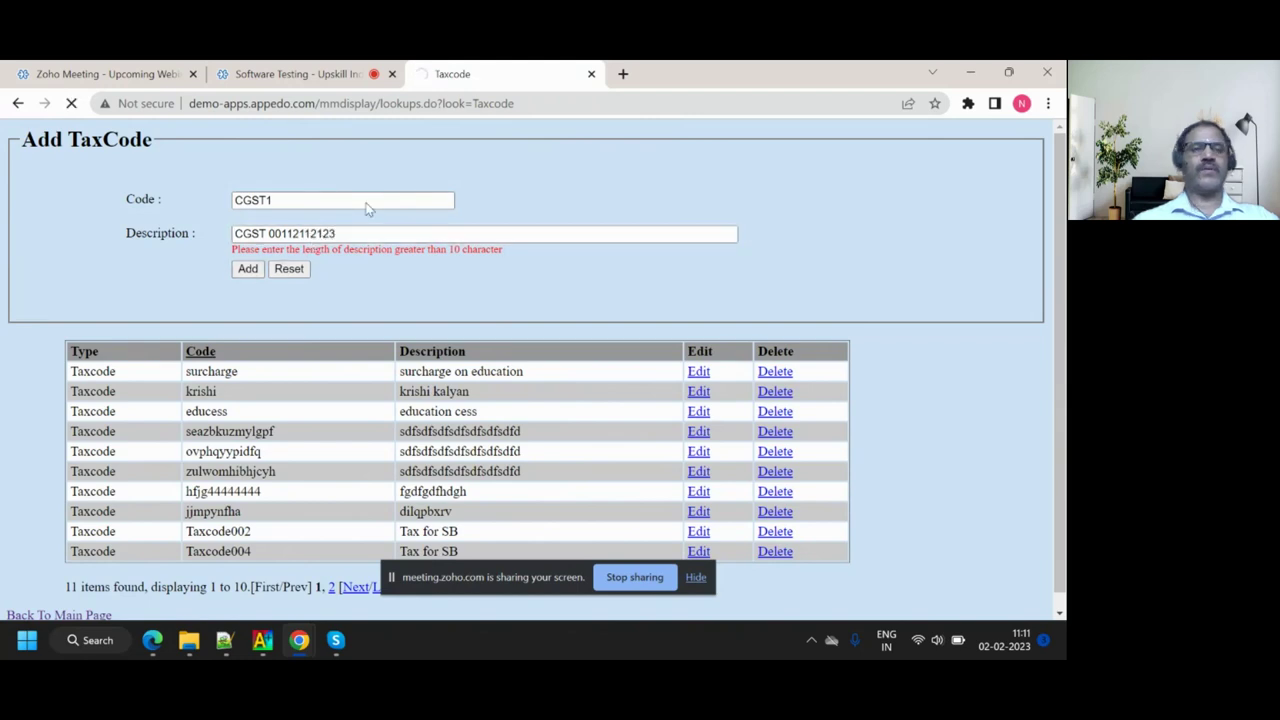
click(72, 614)
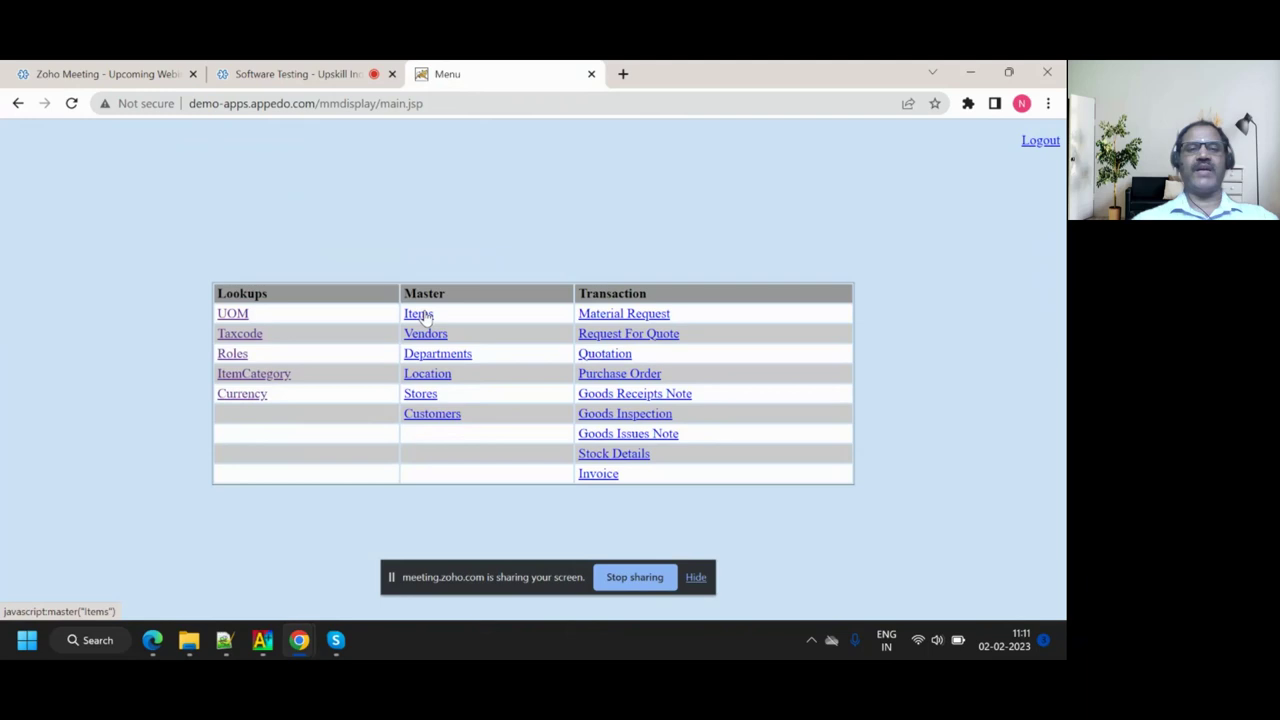
- Open the Items master list, jump to its last page 120 of 1,199 items, then go back to the main menu
click(421, 316)
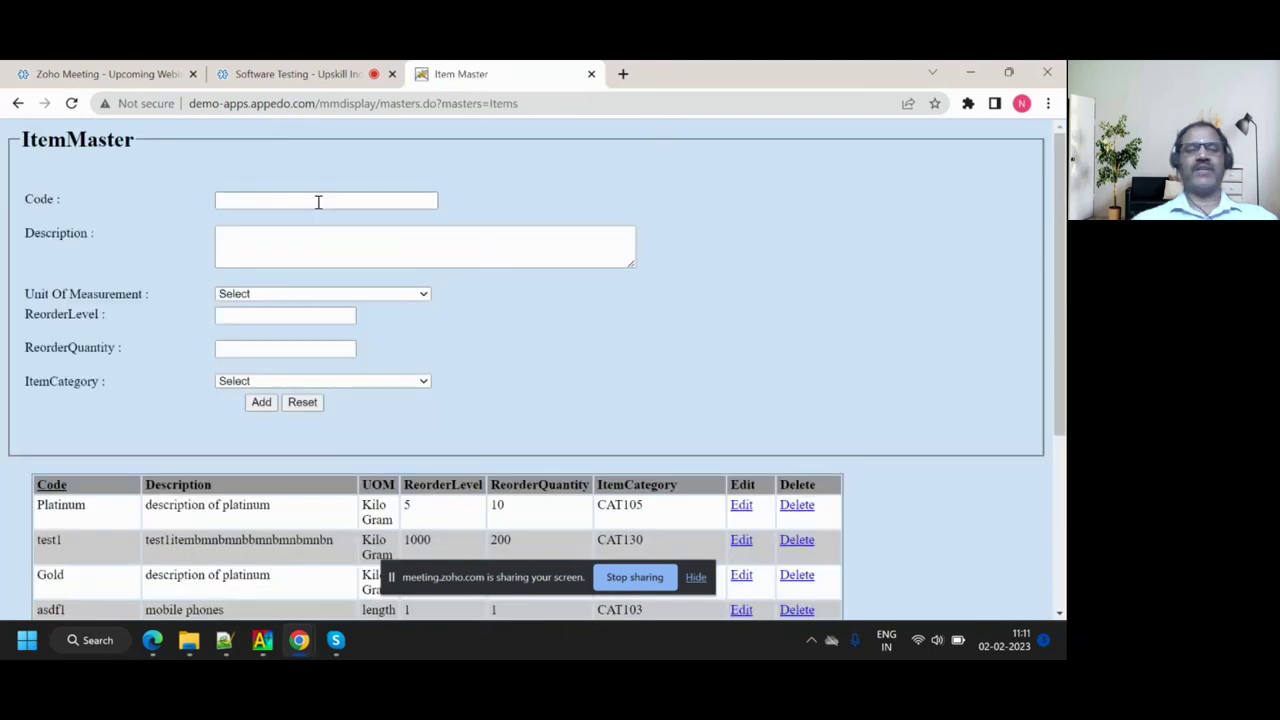
scroll(489, 345, down, 3)
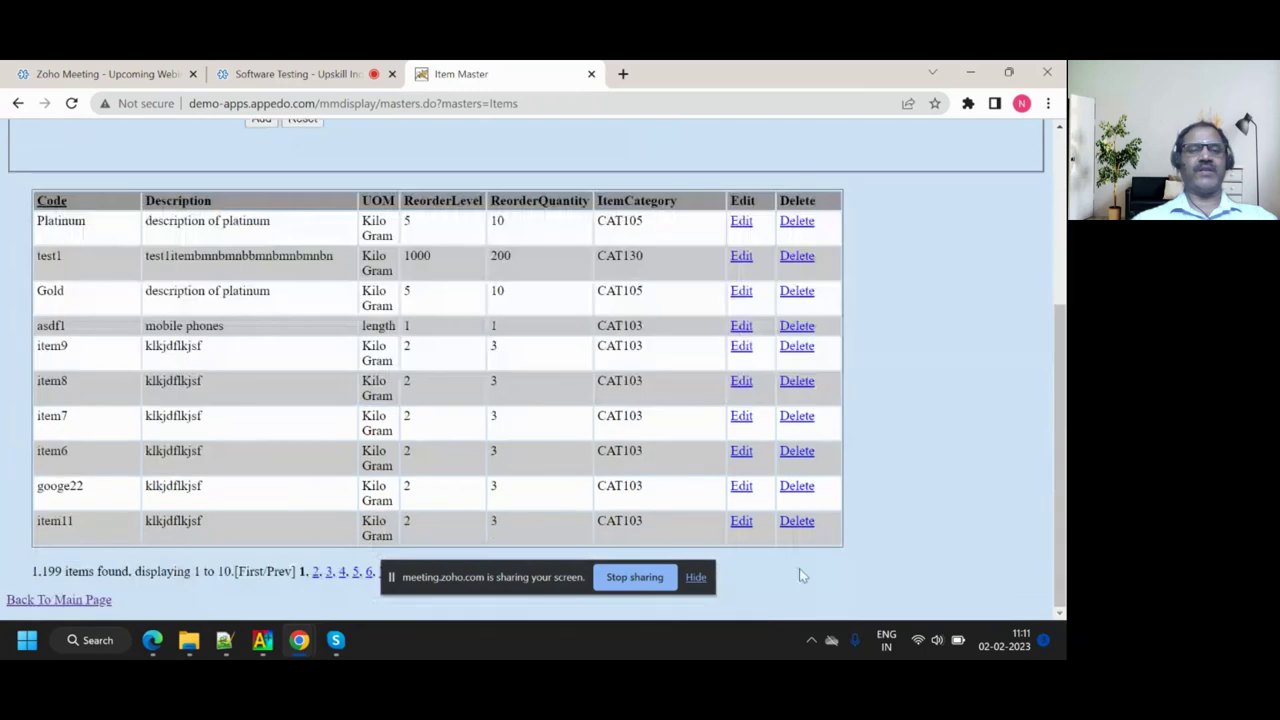
drag(490, 577, 674, 542)
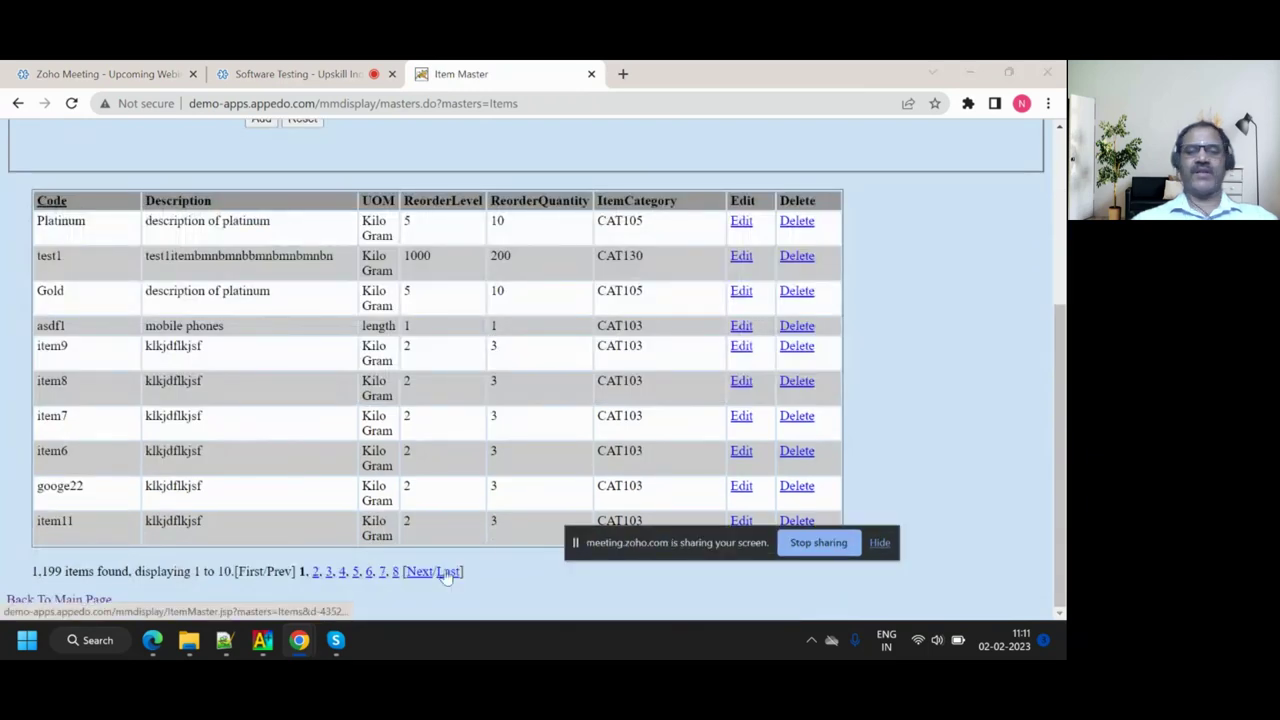
click(444, 573)
scroll(375, 485, down, 1)
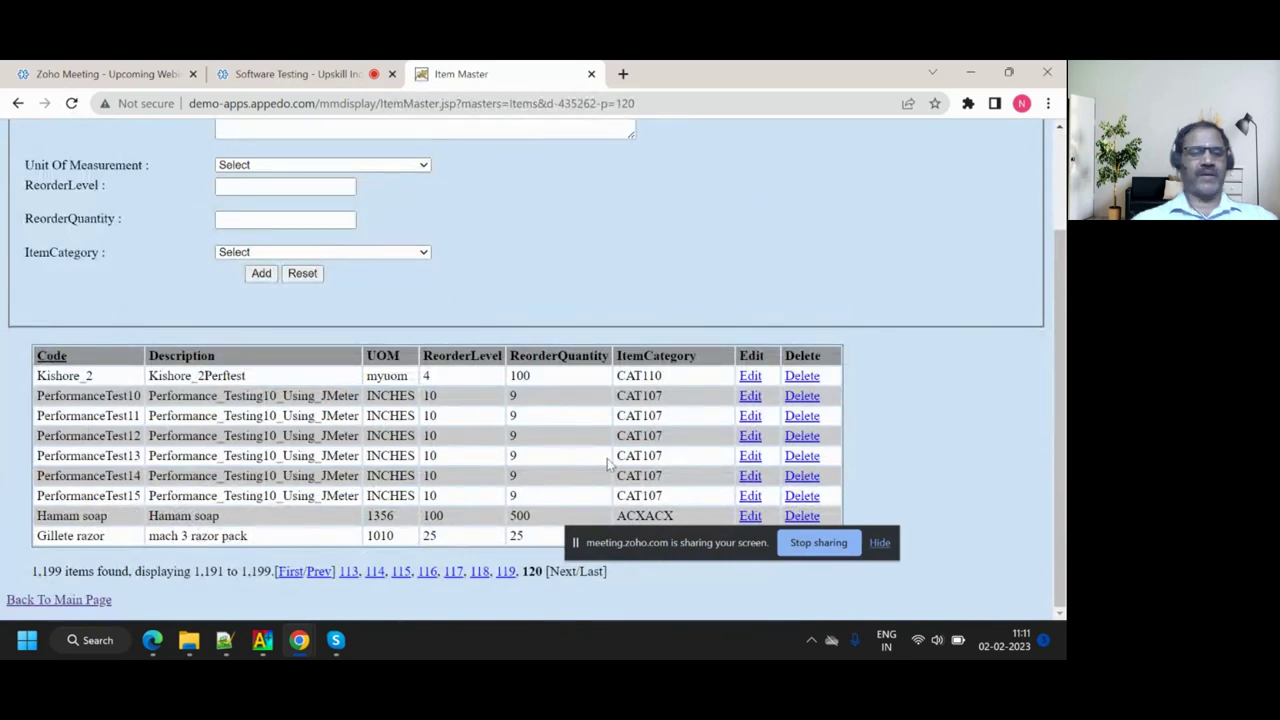
scroll(610, 465, up, 1)
scroll(610, 465, down, 1)
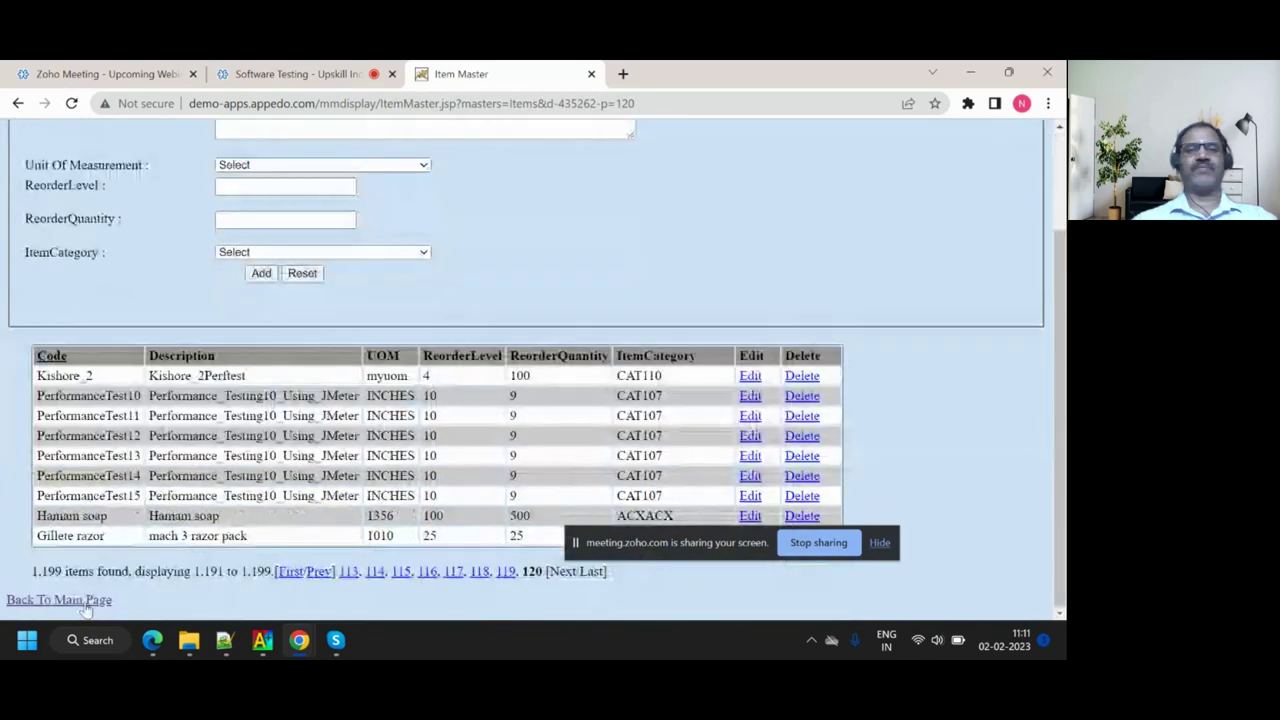
click(85, 604)
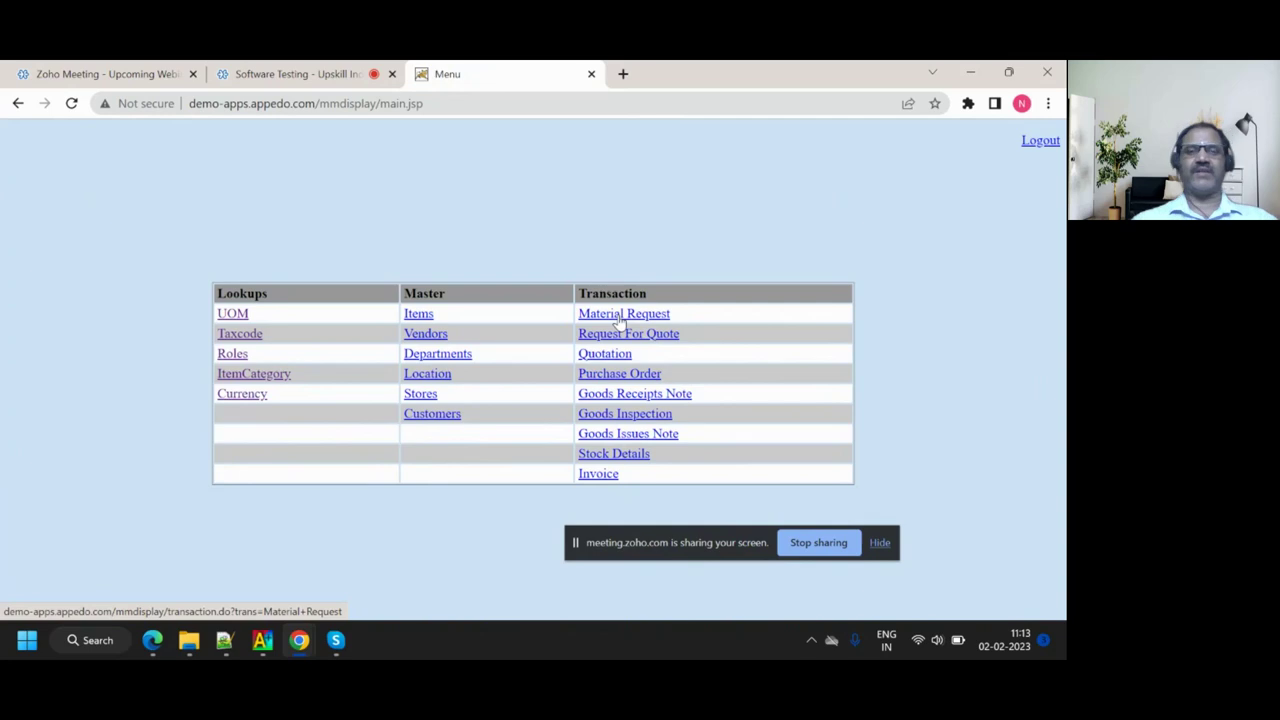
- Stop sharing the Material Management screen on the Zoho sharing bar, leaving only the presenter's camera
click(800, 548)
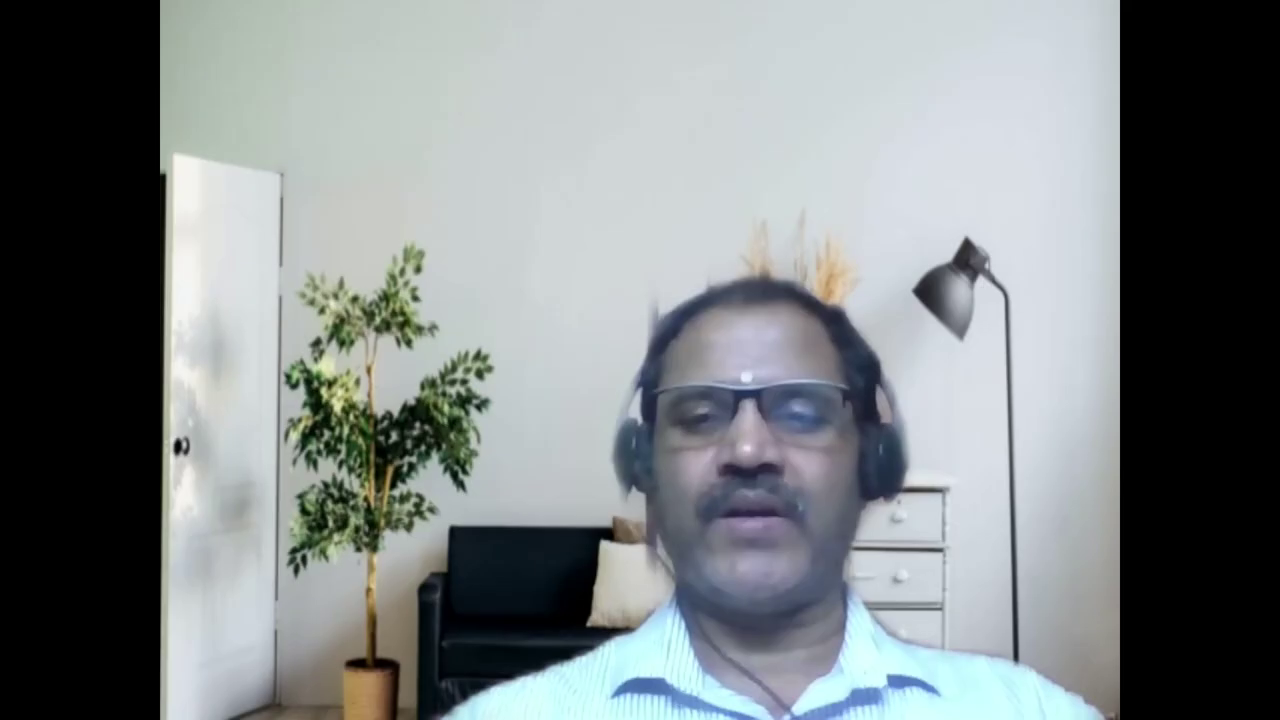
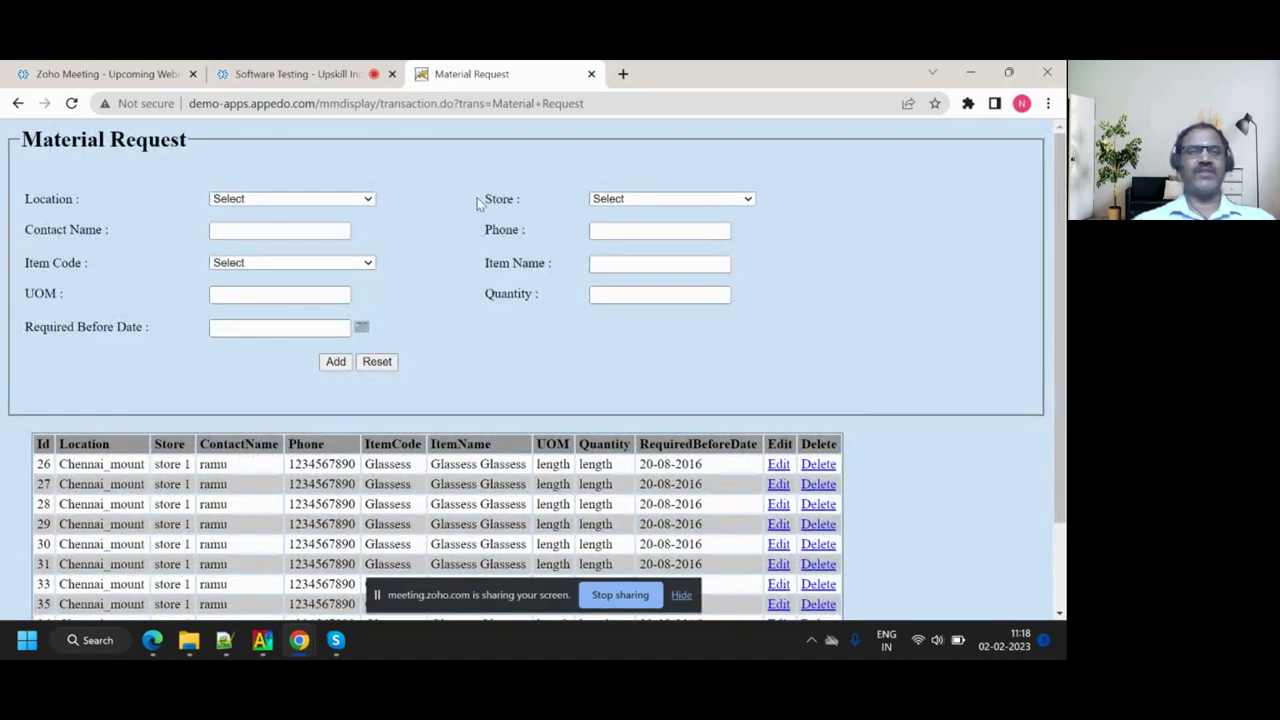
- Set the request's Location to salem and its Store to store 1
click(365, 202)
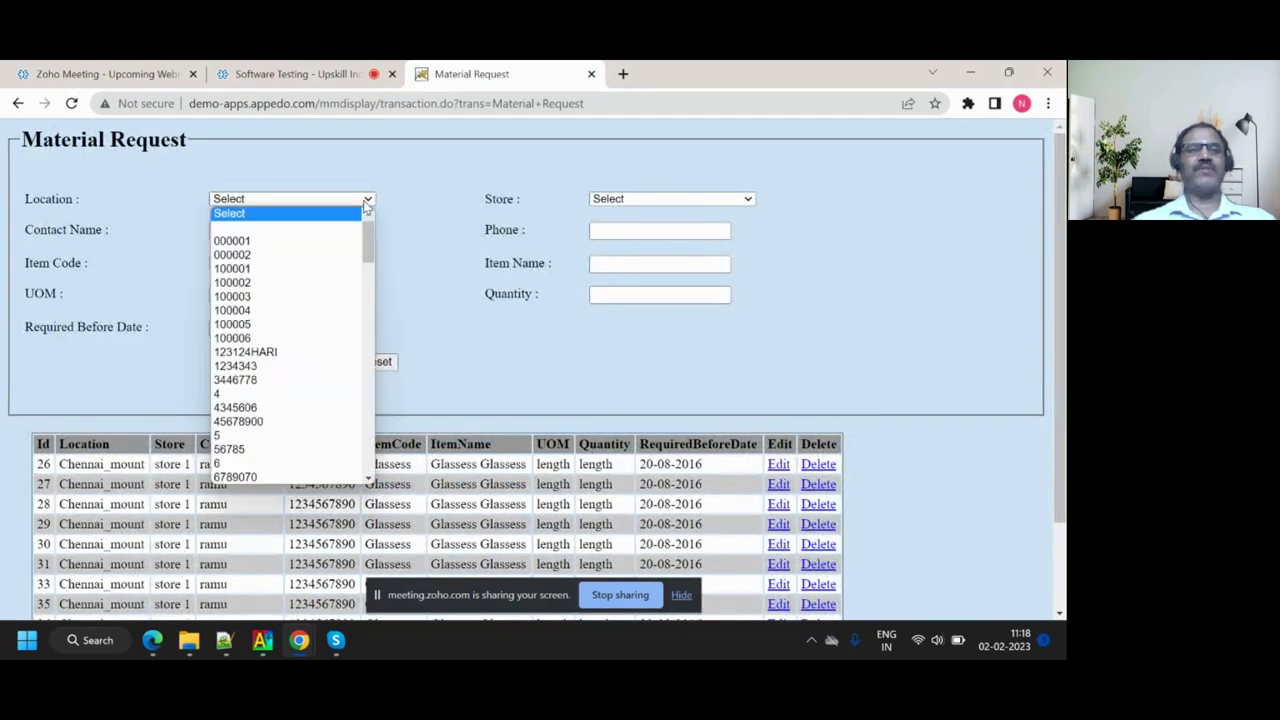
drag(365, 235, 377, 476)
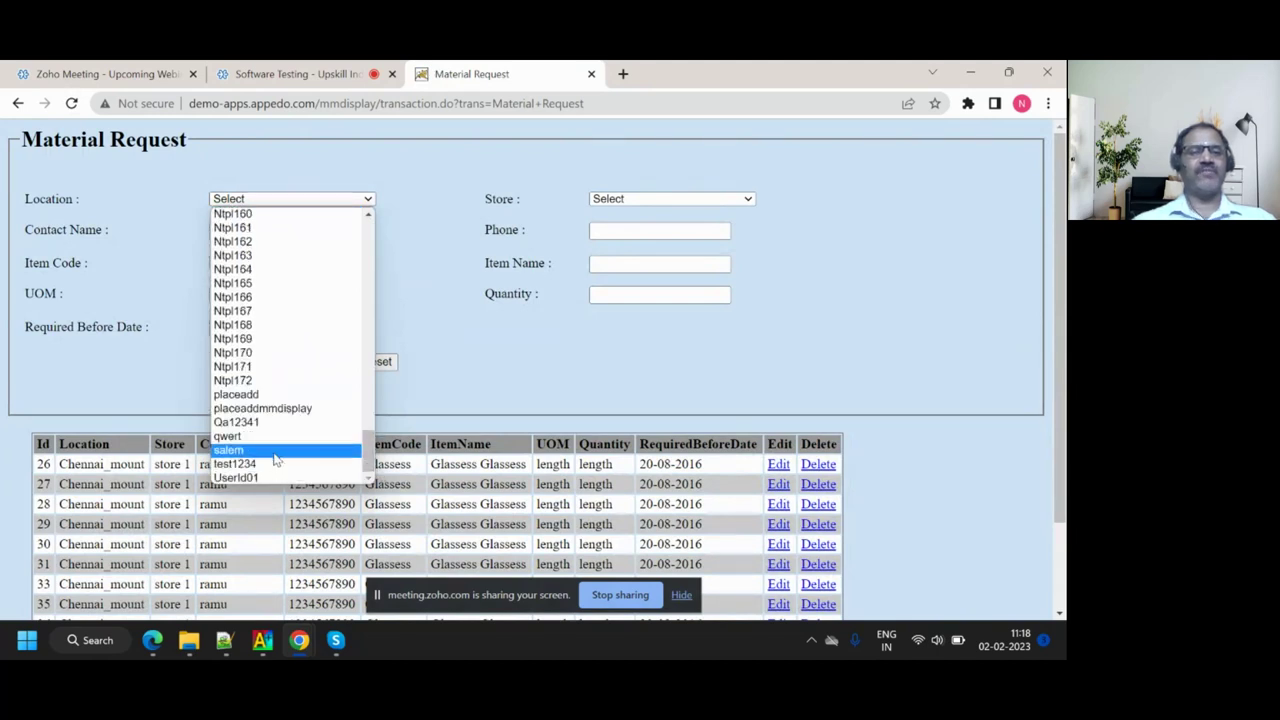
click(276, 452)
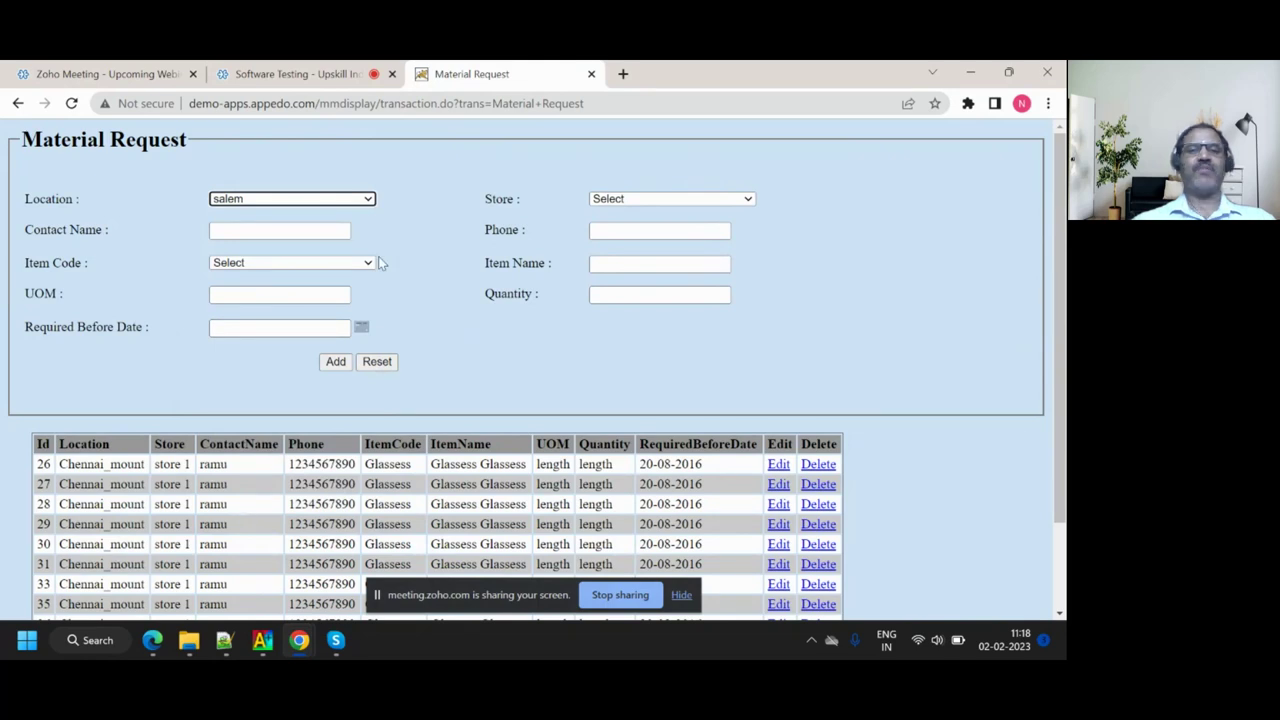
click(674, 199)
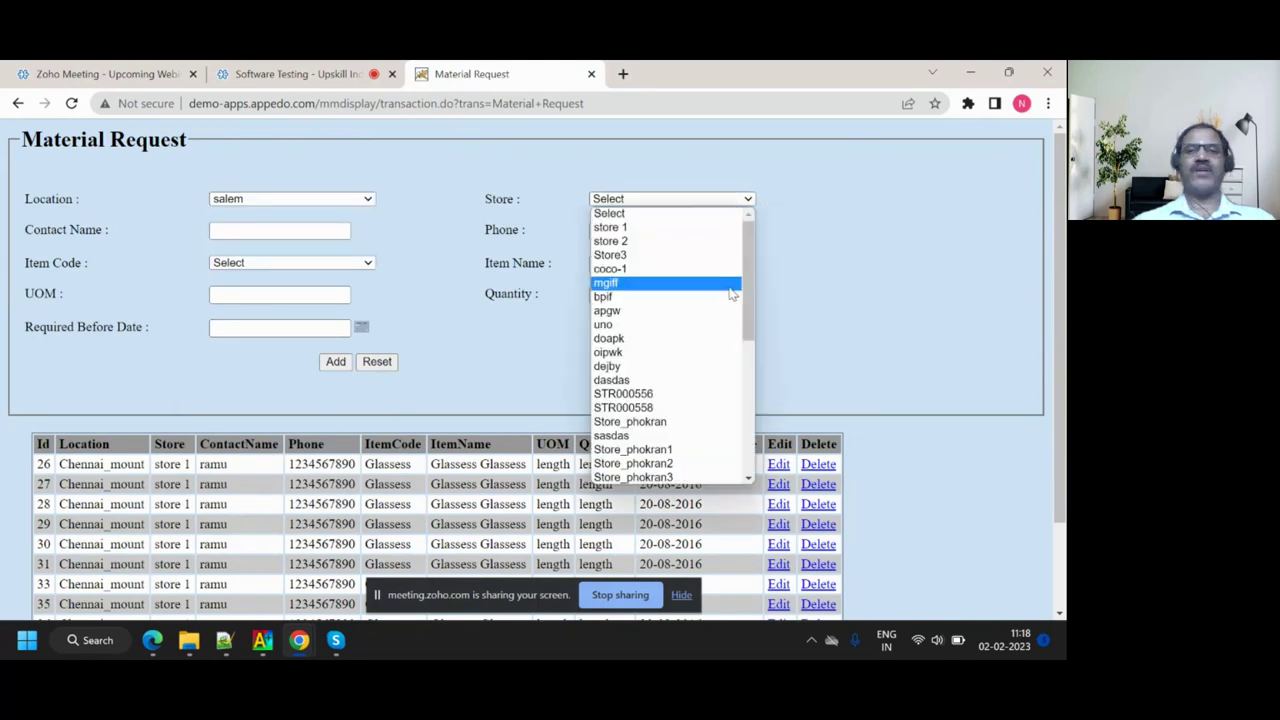
drag(749, 321, 749, 456)
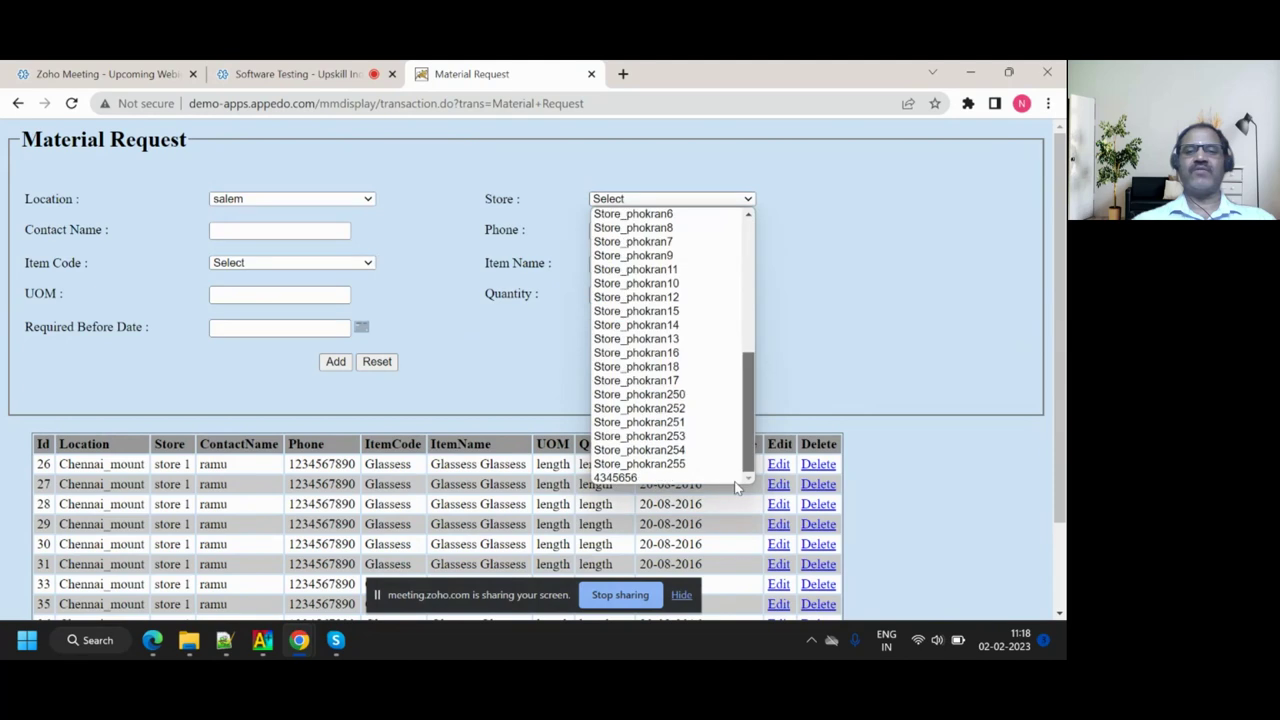
click(742, 424)
drag(742, 424, 742, 240)
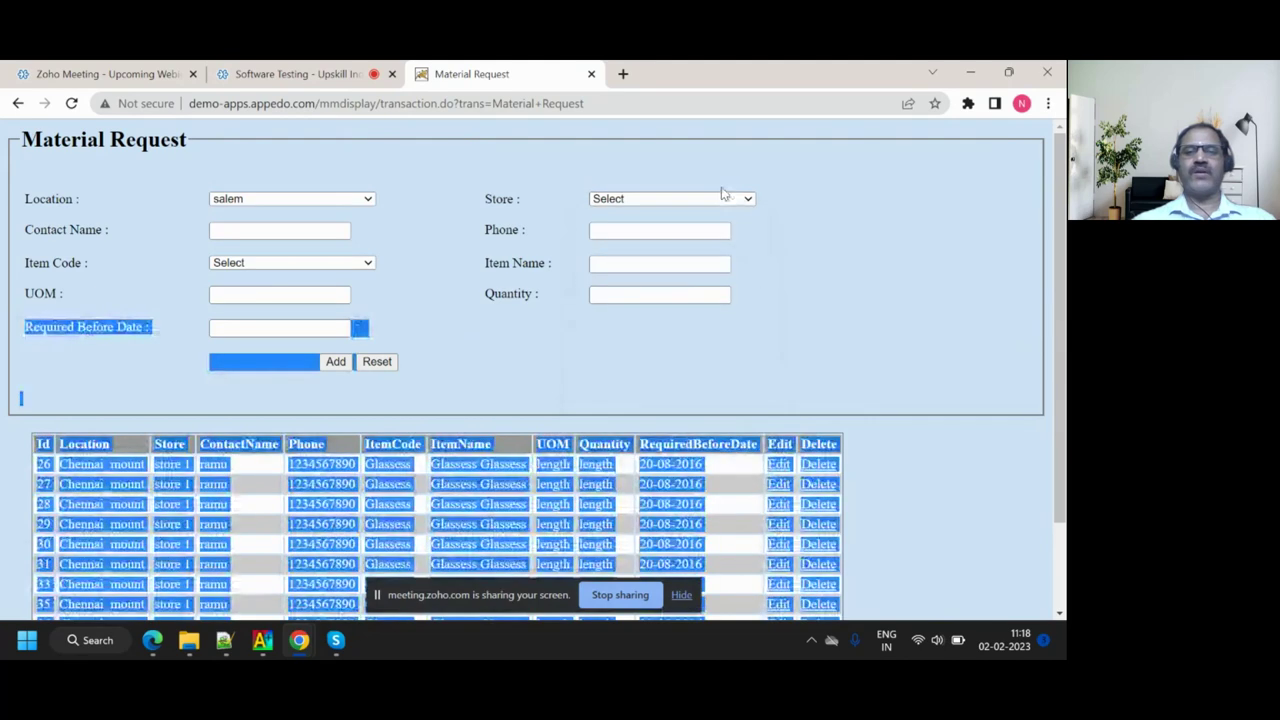
click(730, 198)
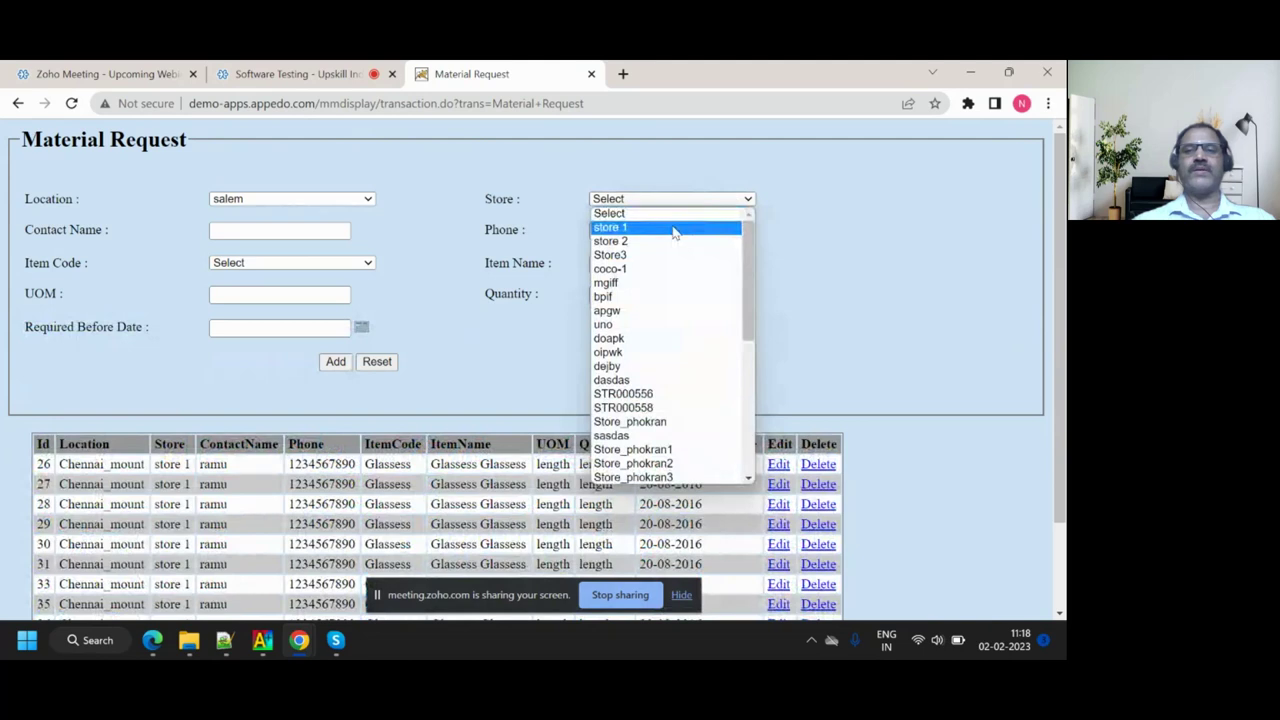
click(674, 229)
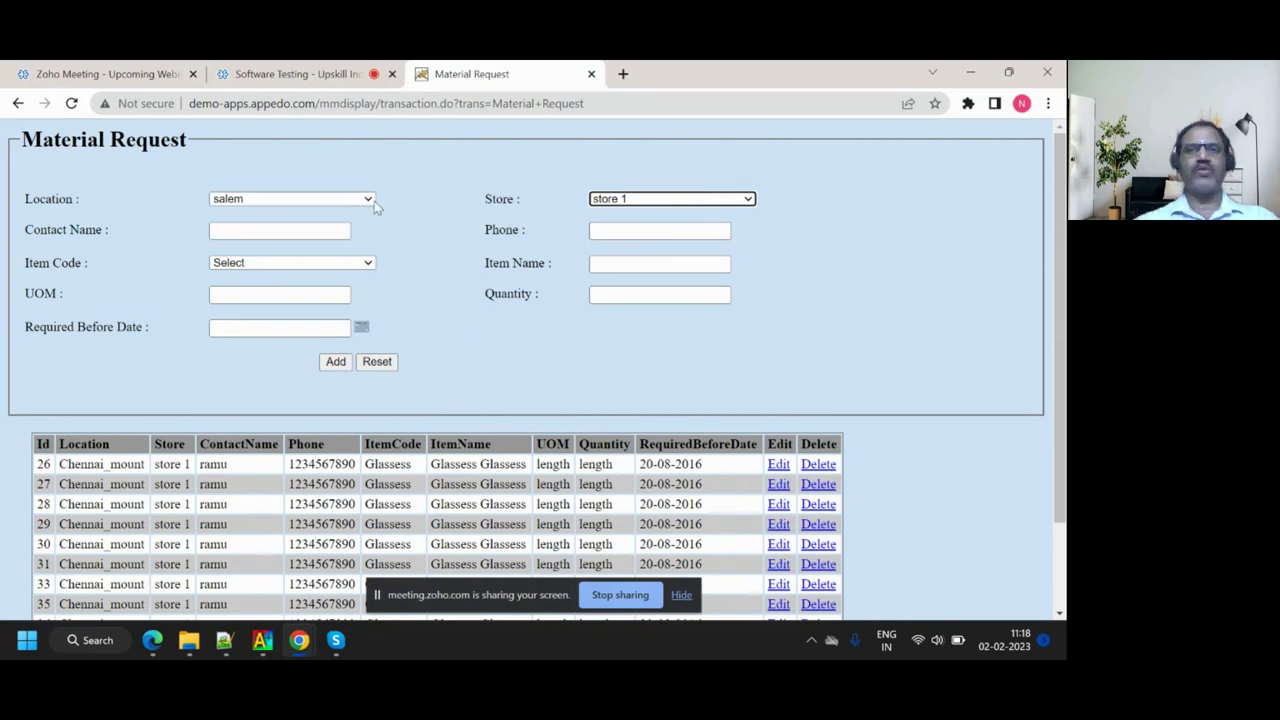
- Fill in the contact's name and phone number
click(284, 238)
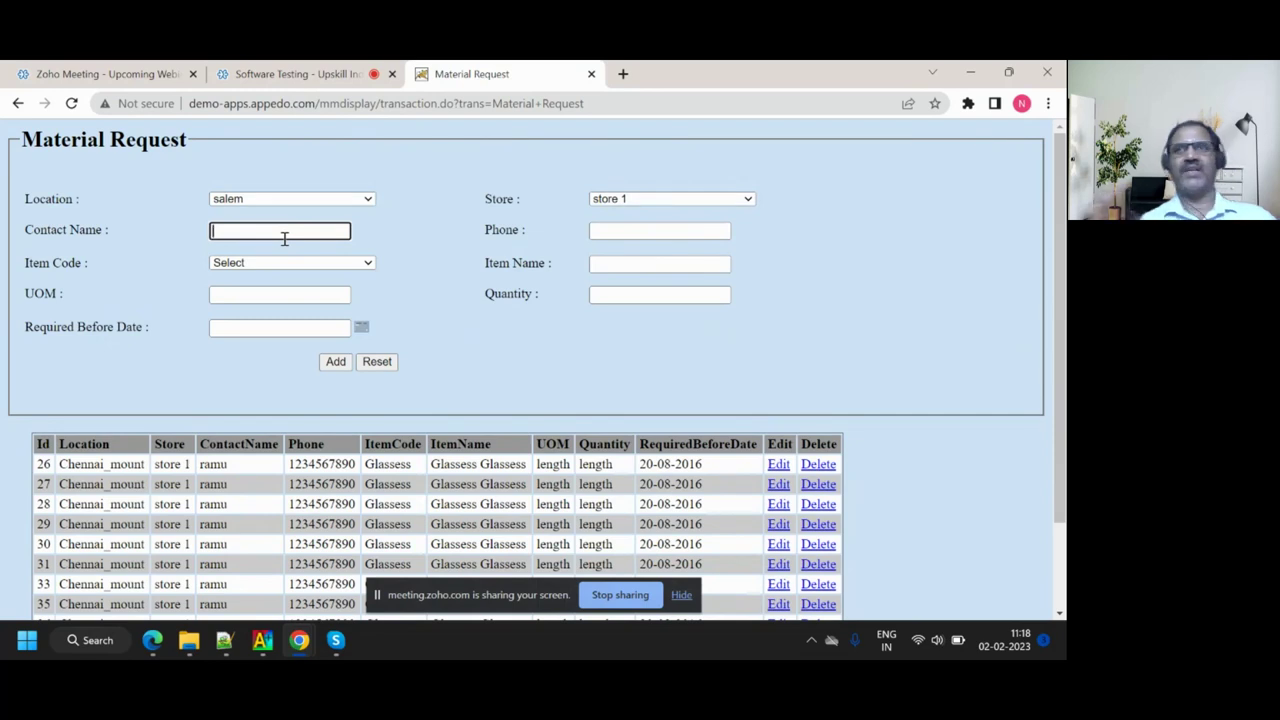
text(Ramanathan)
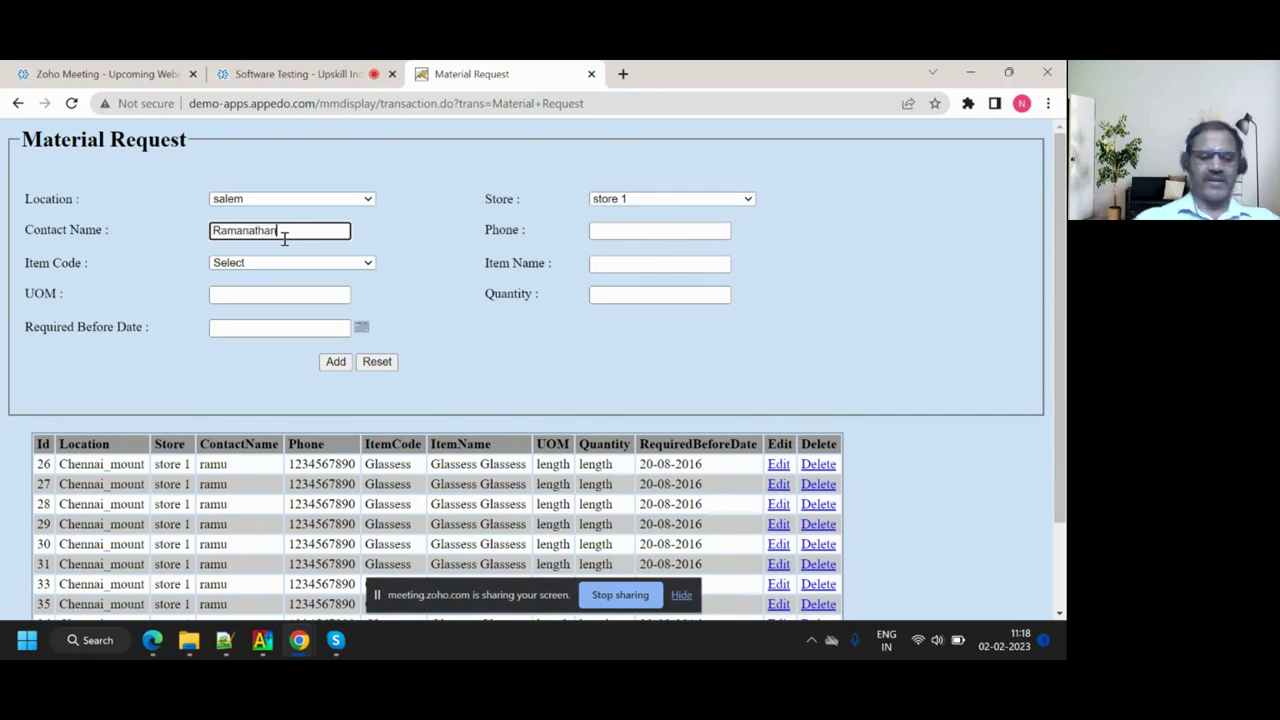
click(653, 229)
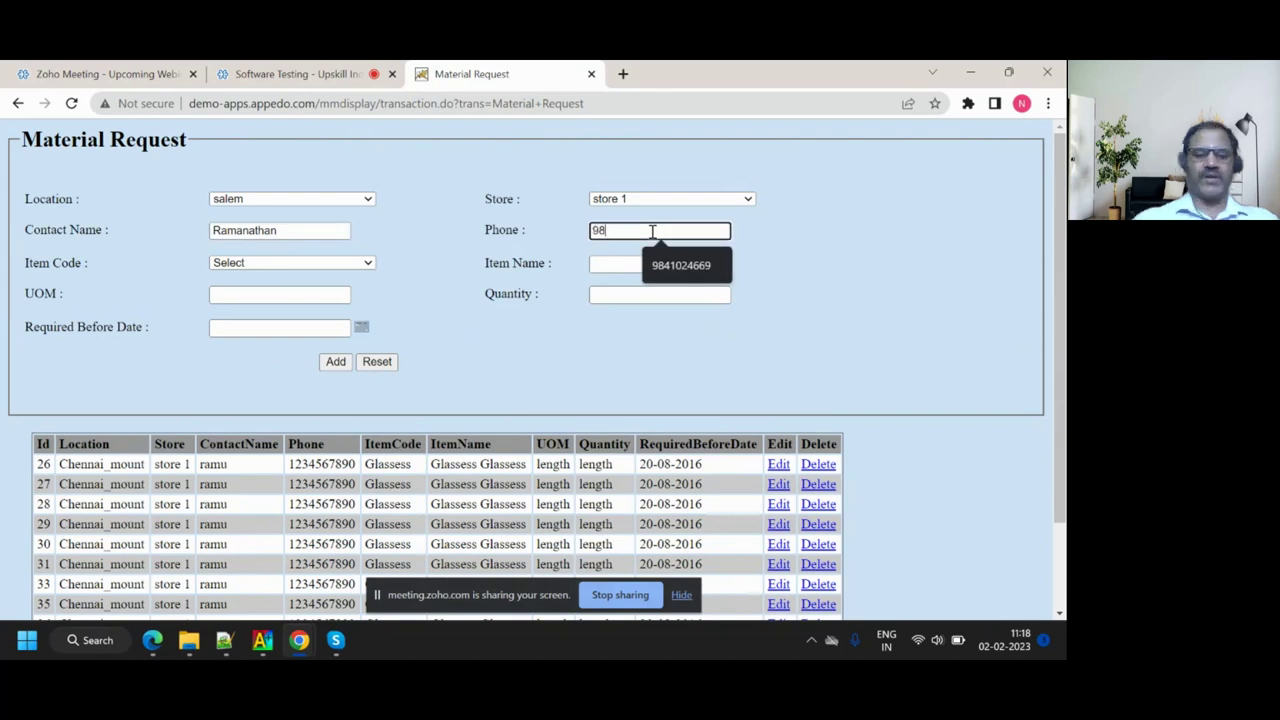
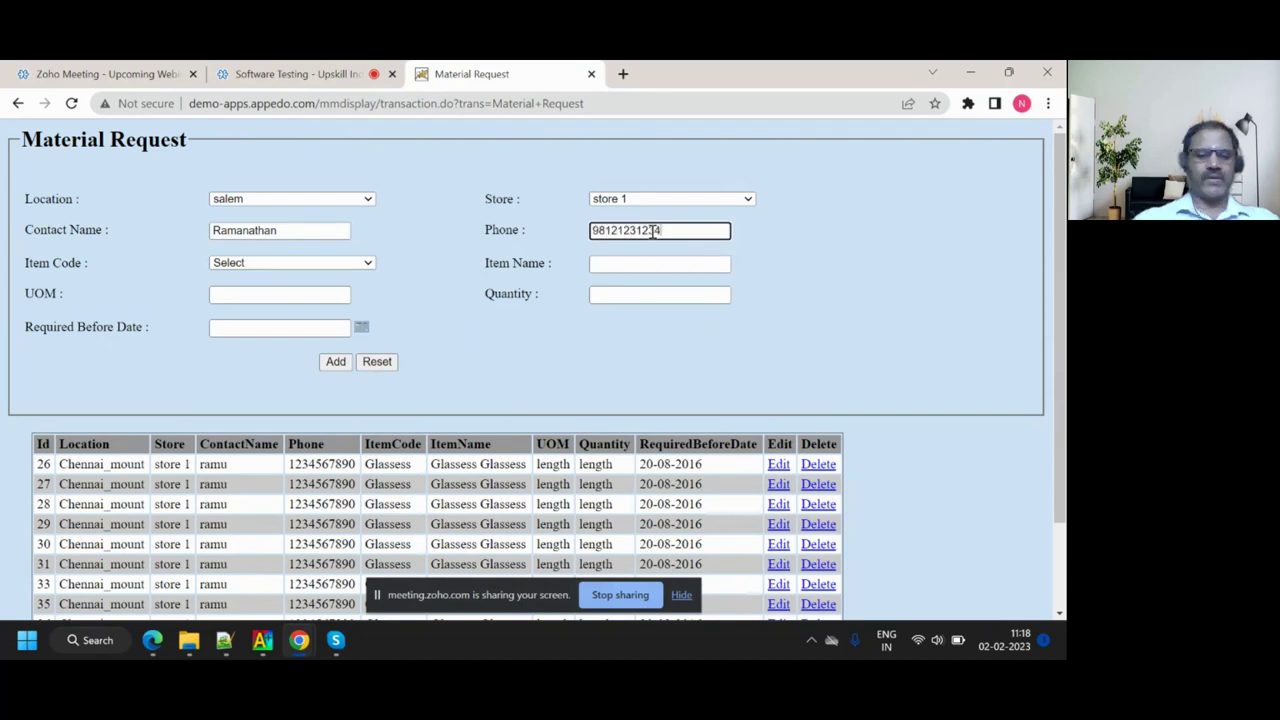
click(357, 260)
- Pick Hamam soap from the Item Code list
drag(370, 300, 368, 540)
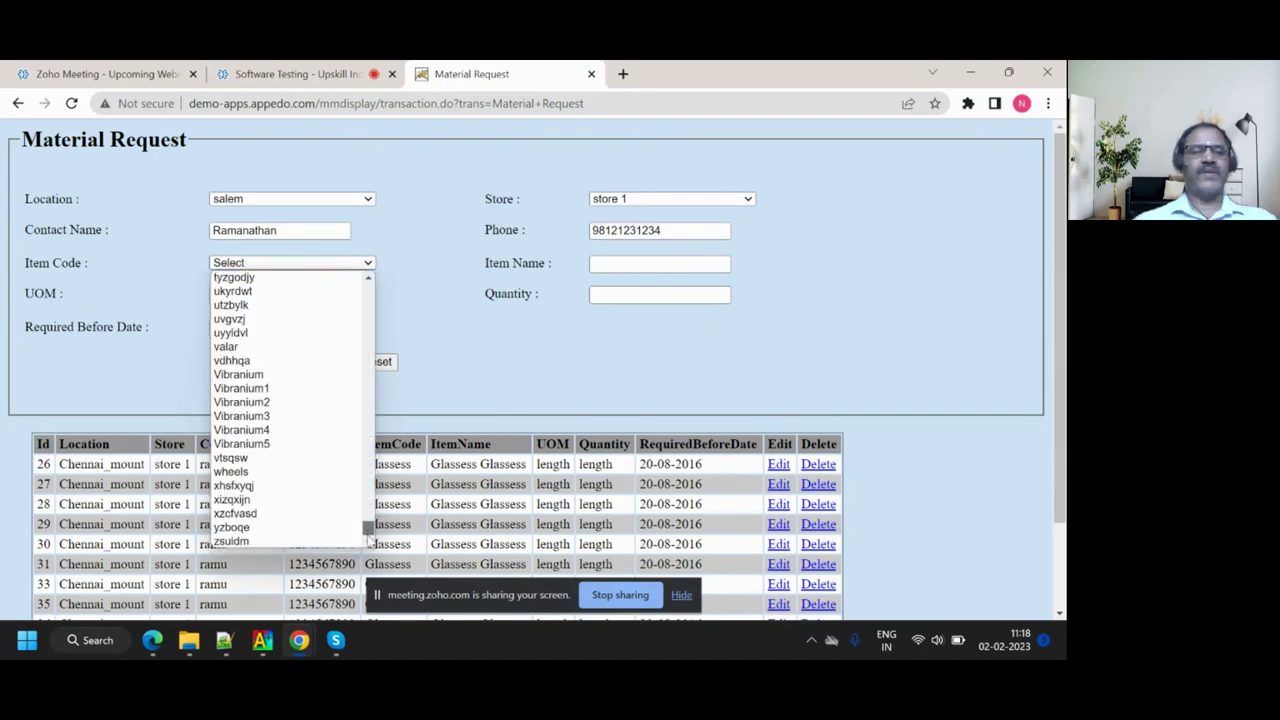
scroll(366, 492, up, 4)
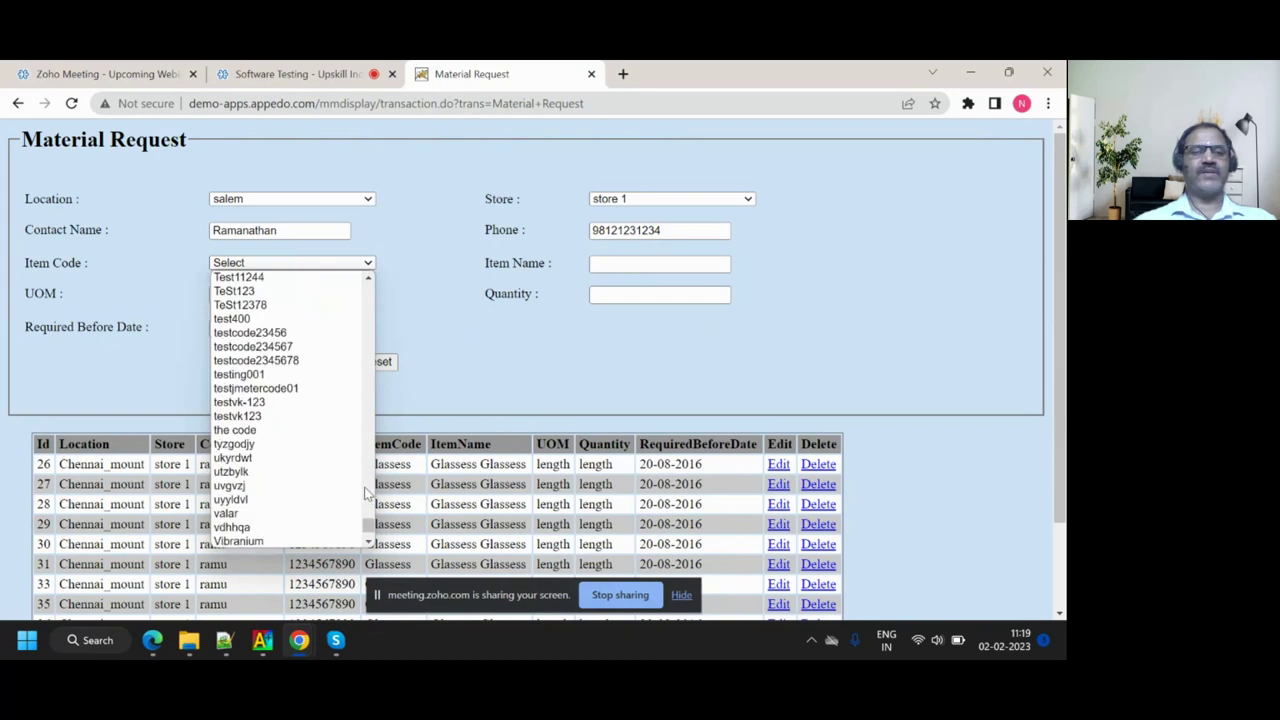
scroll(366, 492, up, 8)
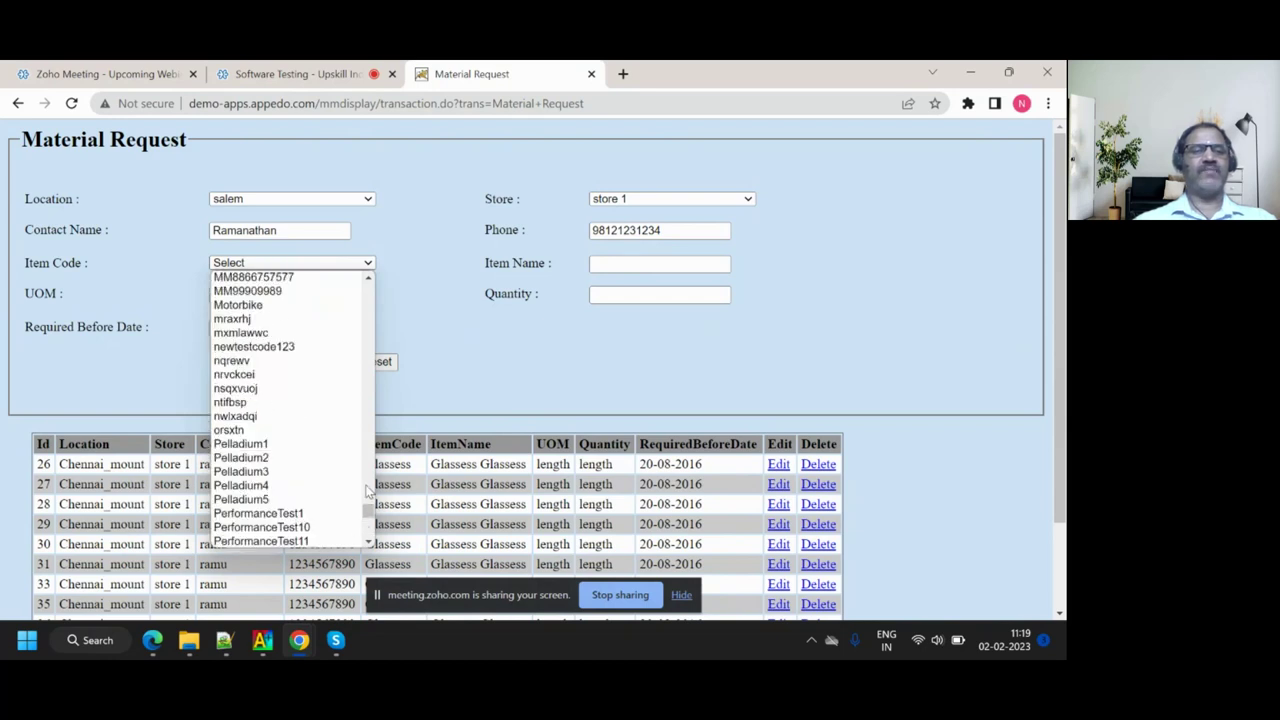
scroll(366, 490, up, 10)
drag(370, 488, 376, 436)
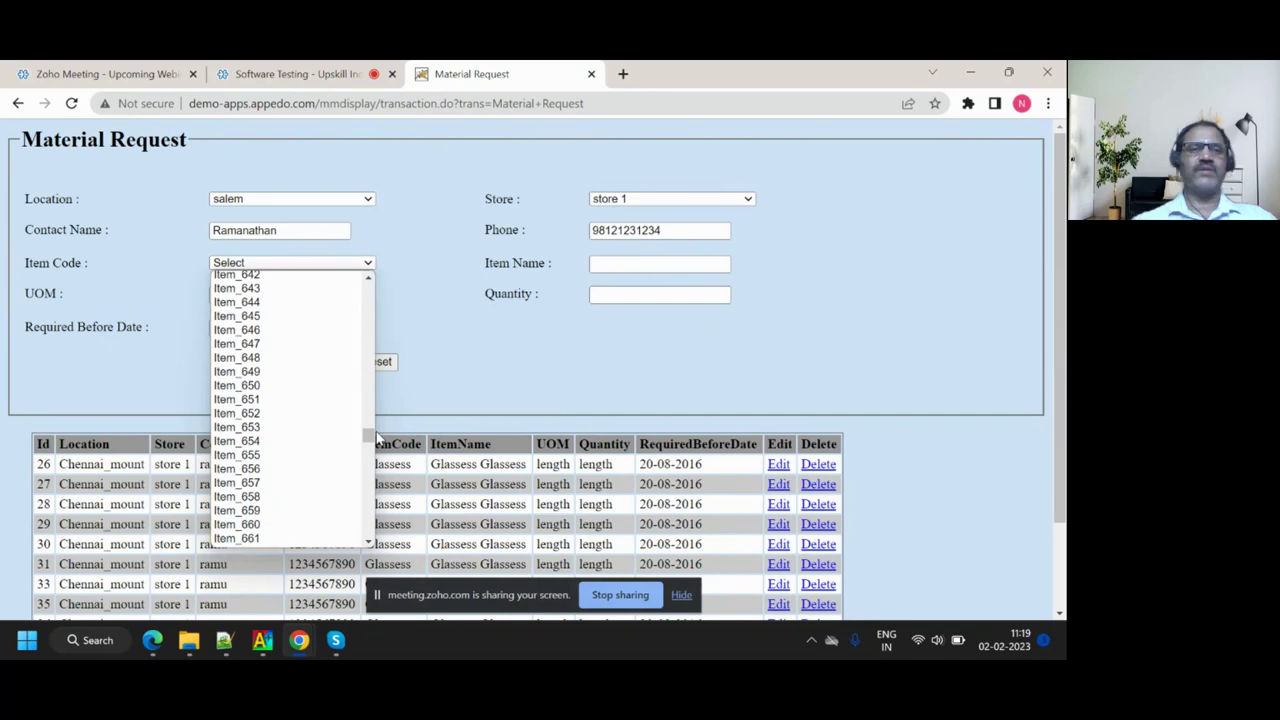
drag(373, 437, 374, 294)
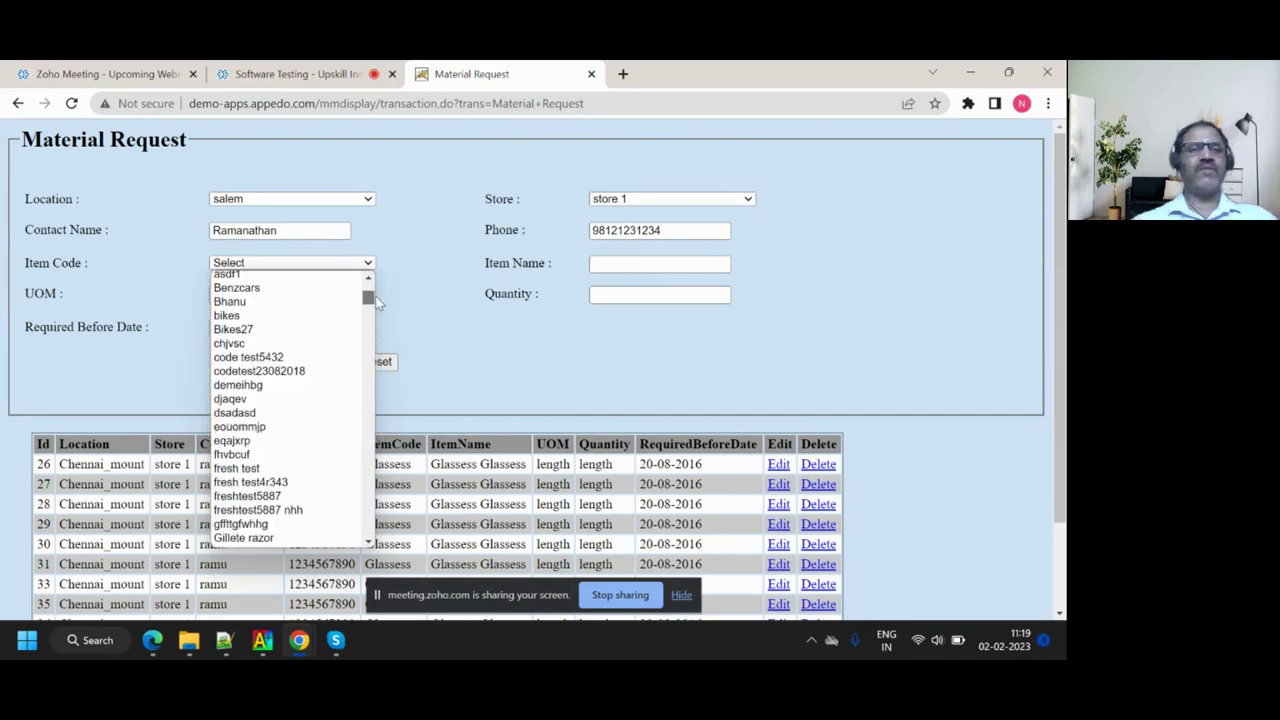
scroll(287, 350, down, 4)
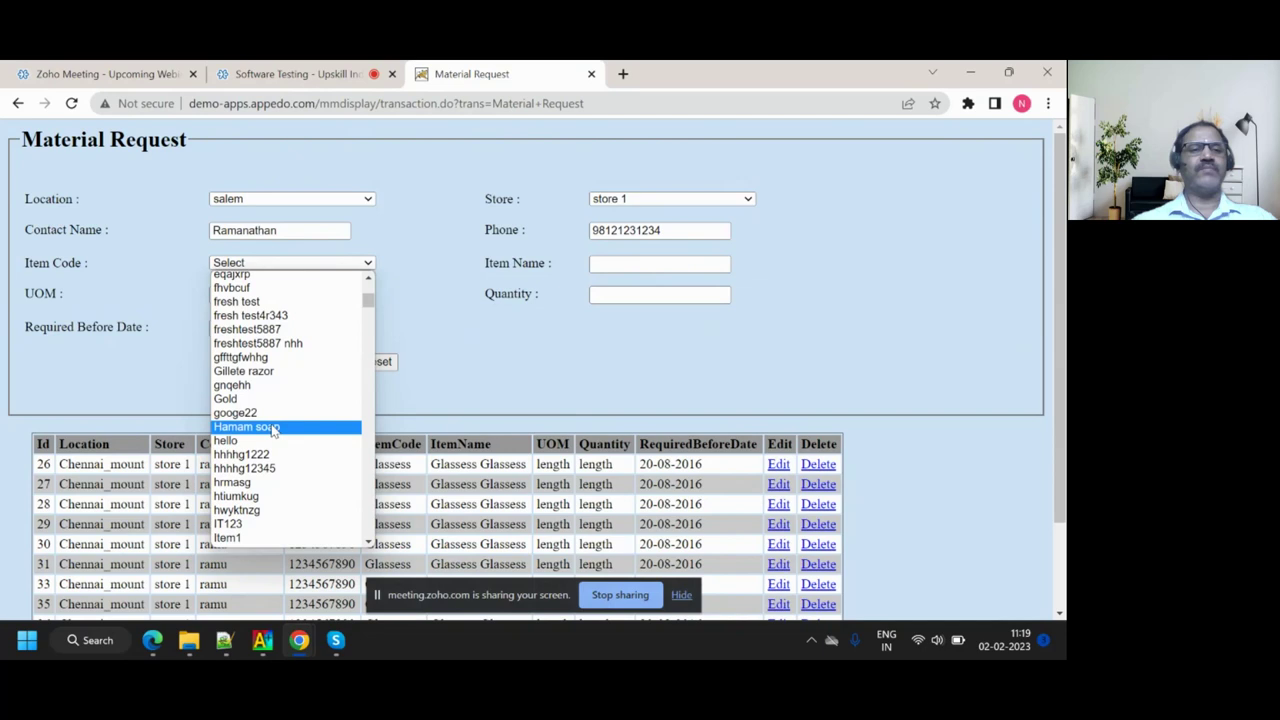
click(246, 427)
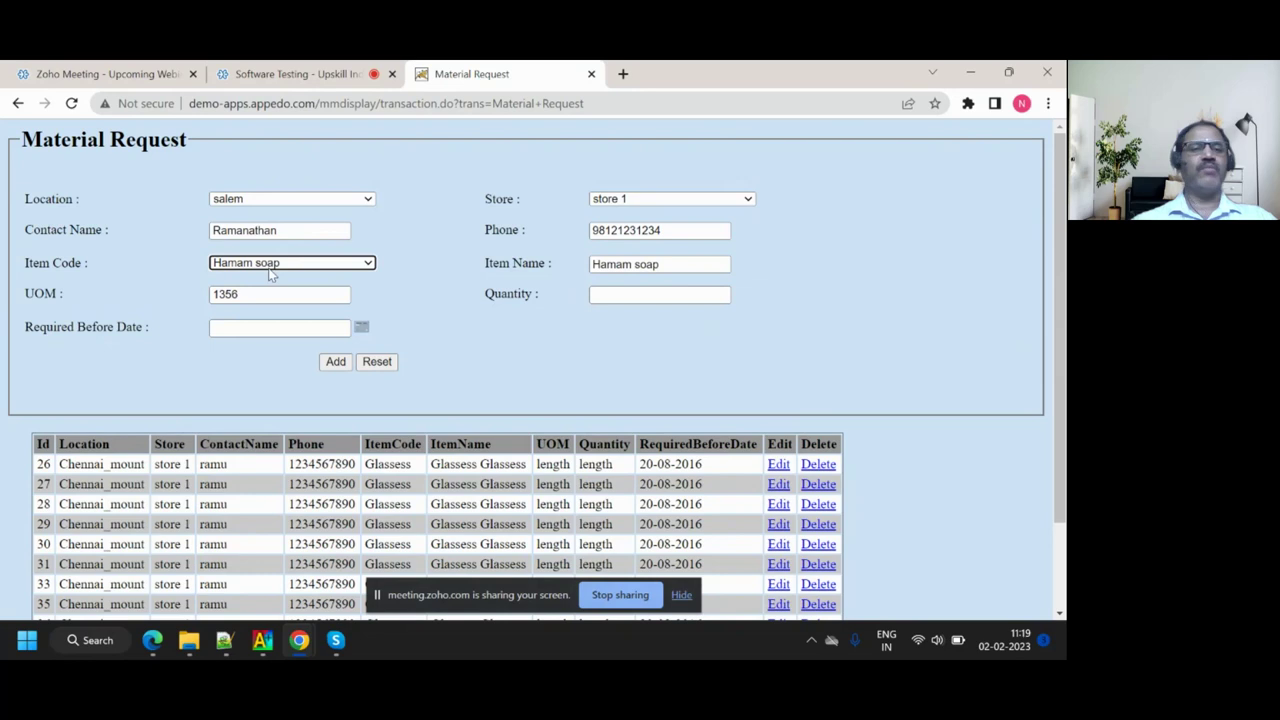
- Try Gillete razor as the item, then switch back to Hamam soap so UOM 1356 fills in
click(270, 265)
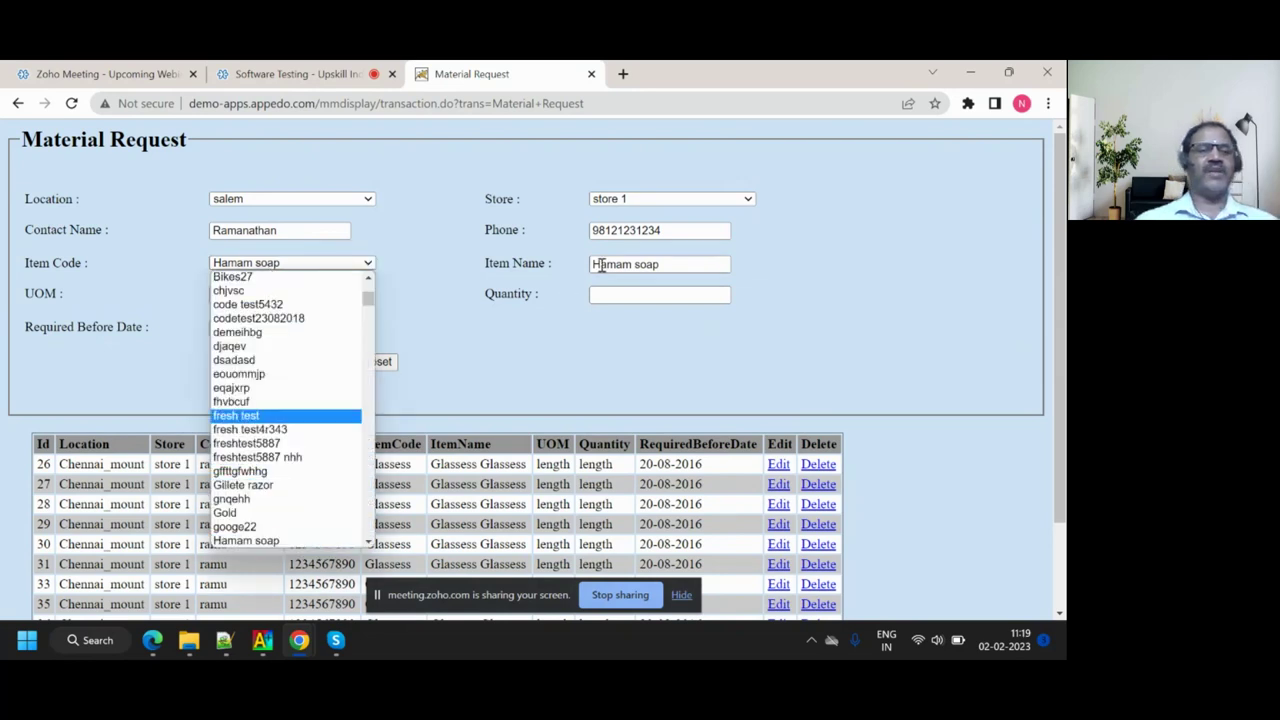
click(250, 485)
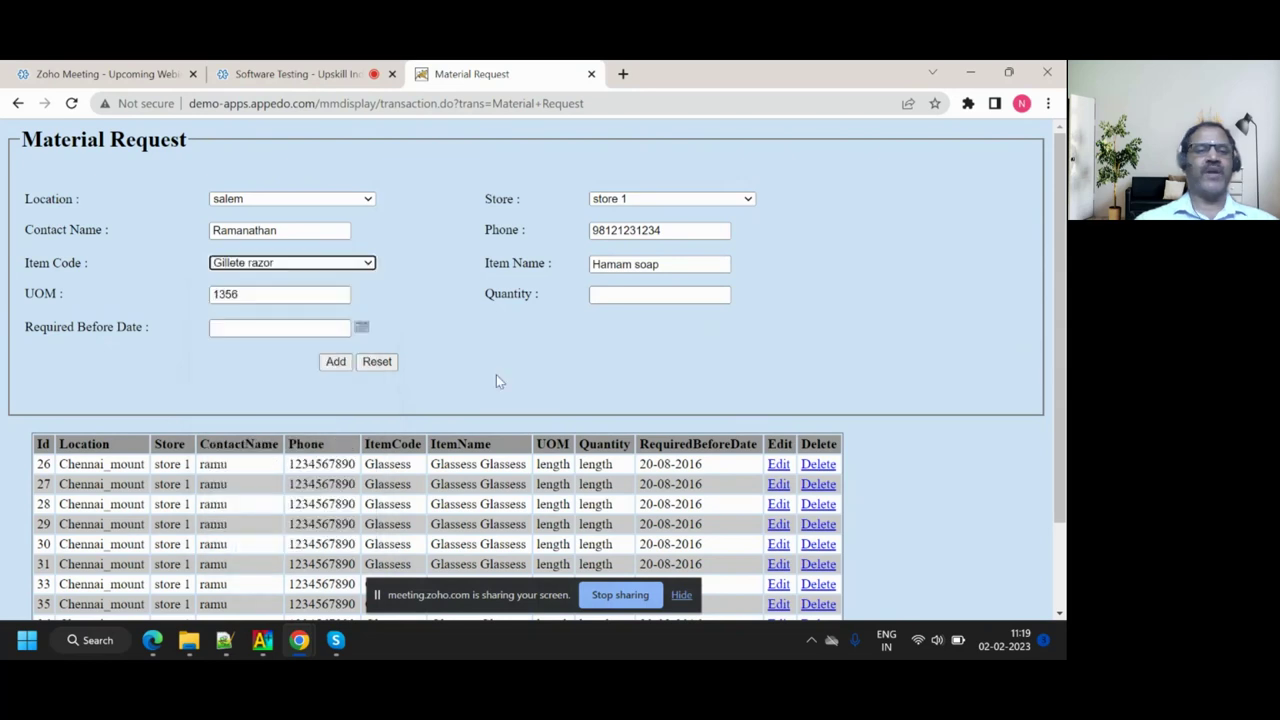
double_click(644, 264)
click(300, 294)
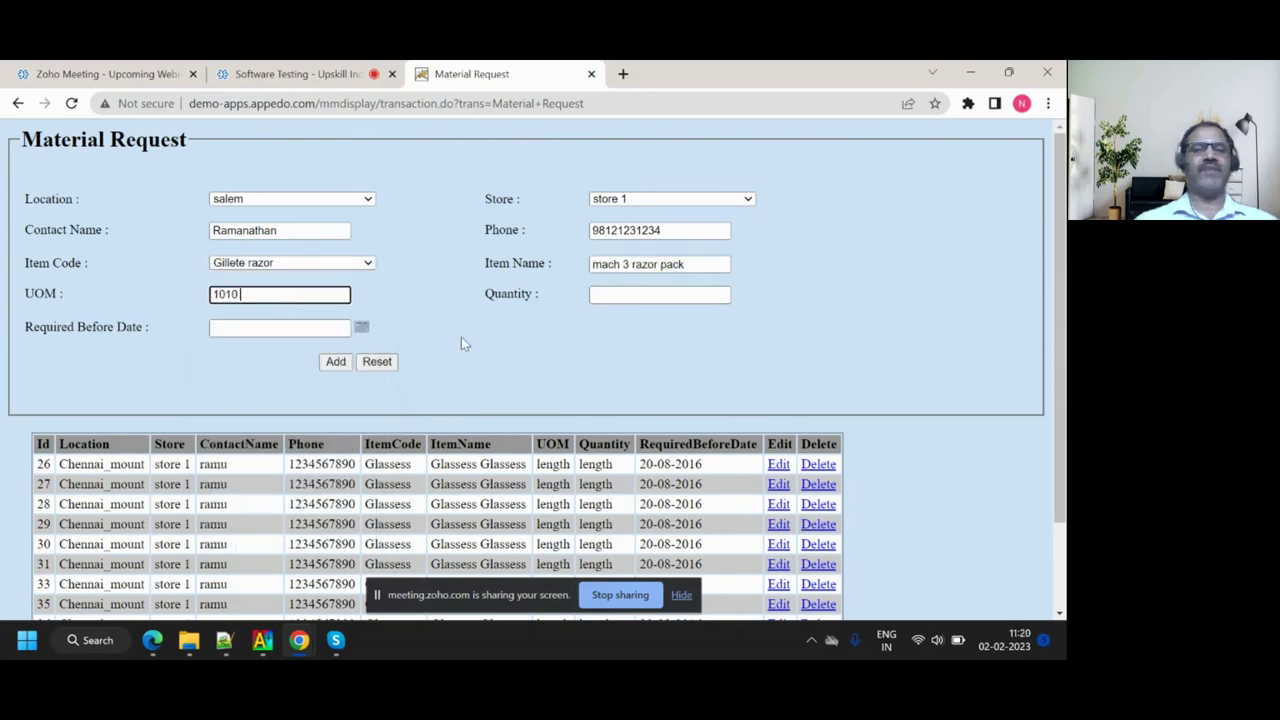
click(331, 261)
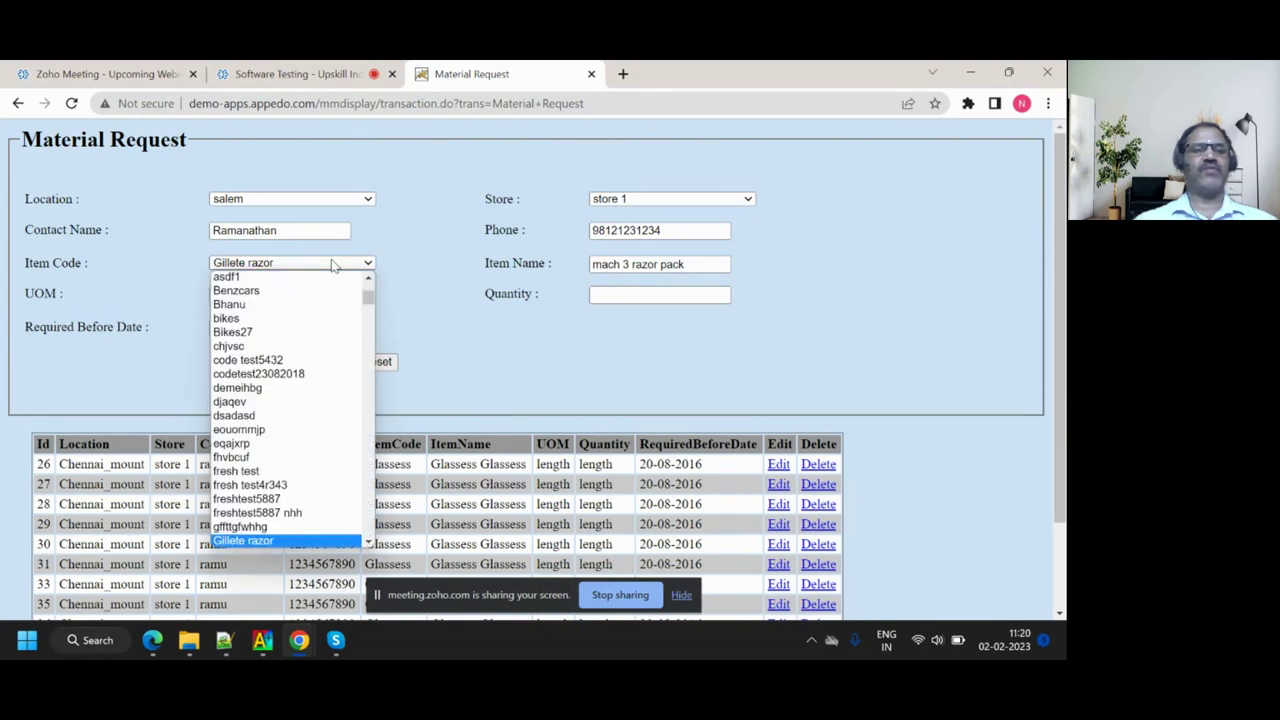
scroll(248, 362, down, 2)
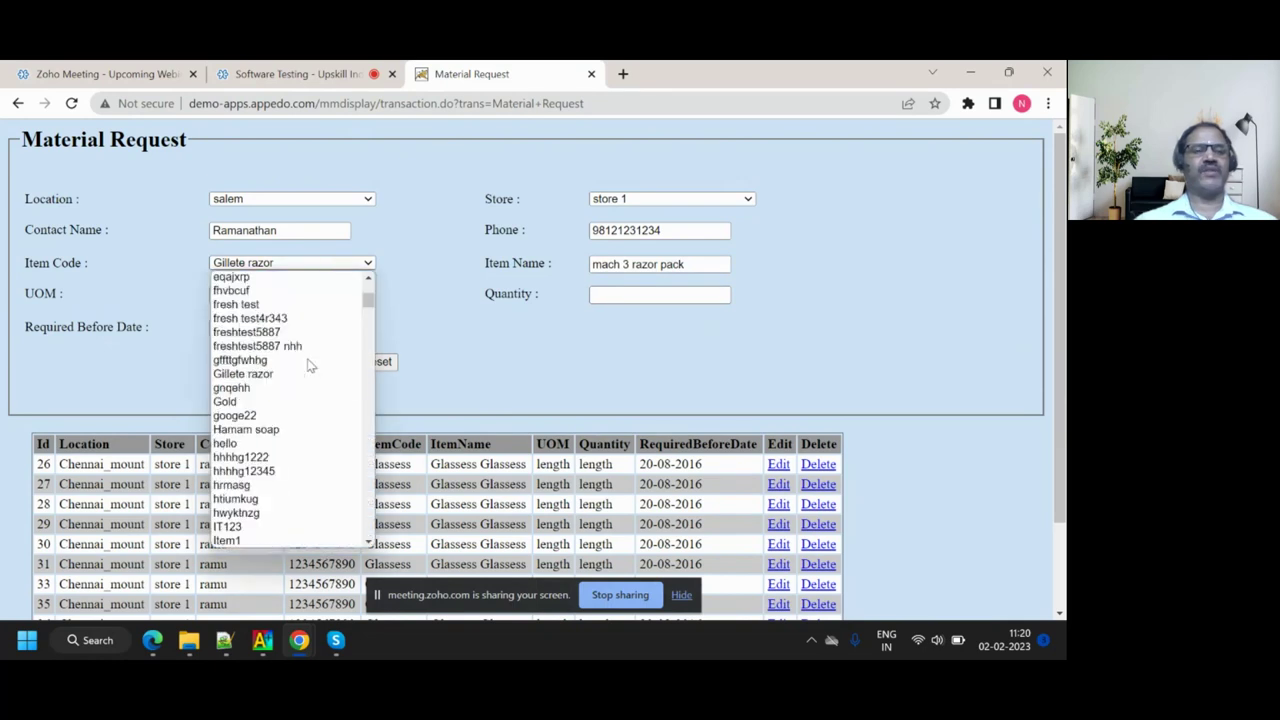
click(276, 431)
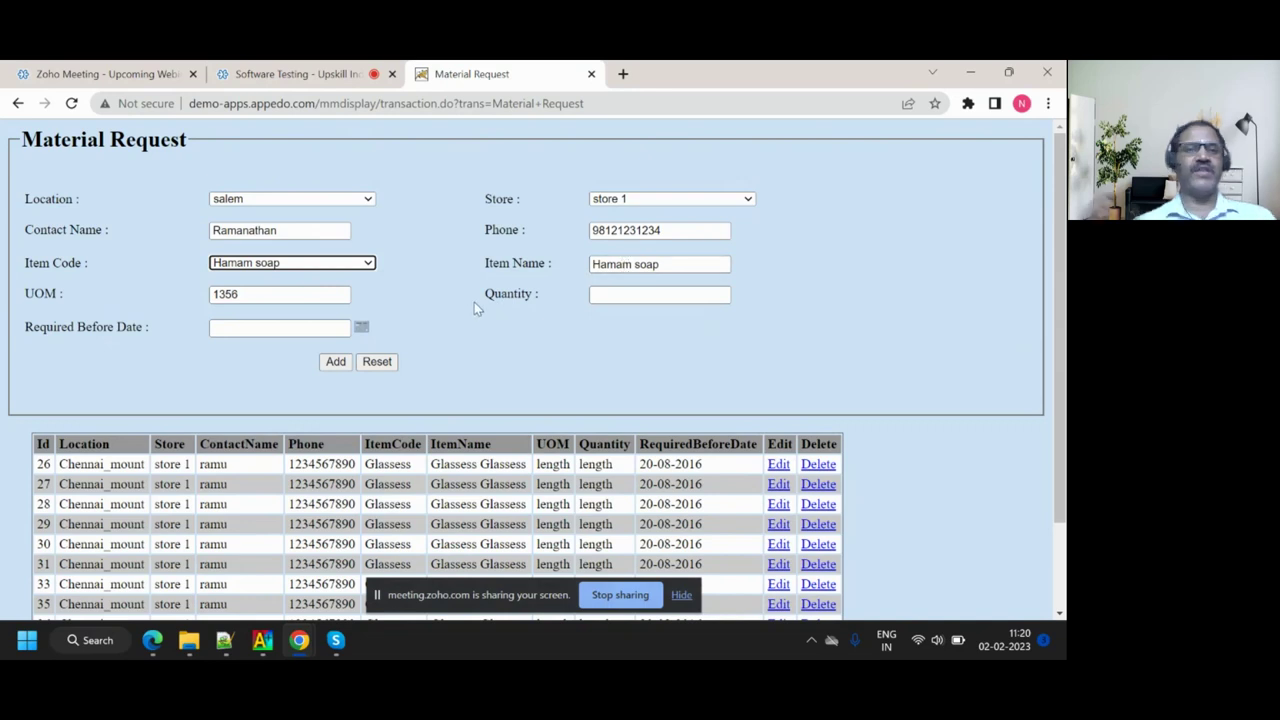
- Enter a quantity of 300 Hamam soap, leaving Required Before Date empty
click(611, 294)
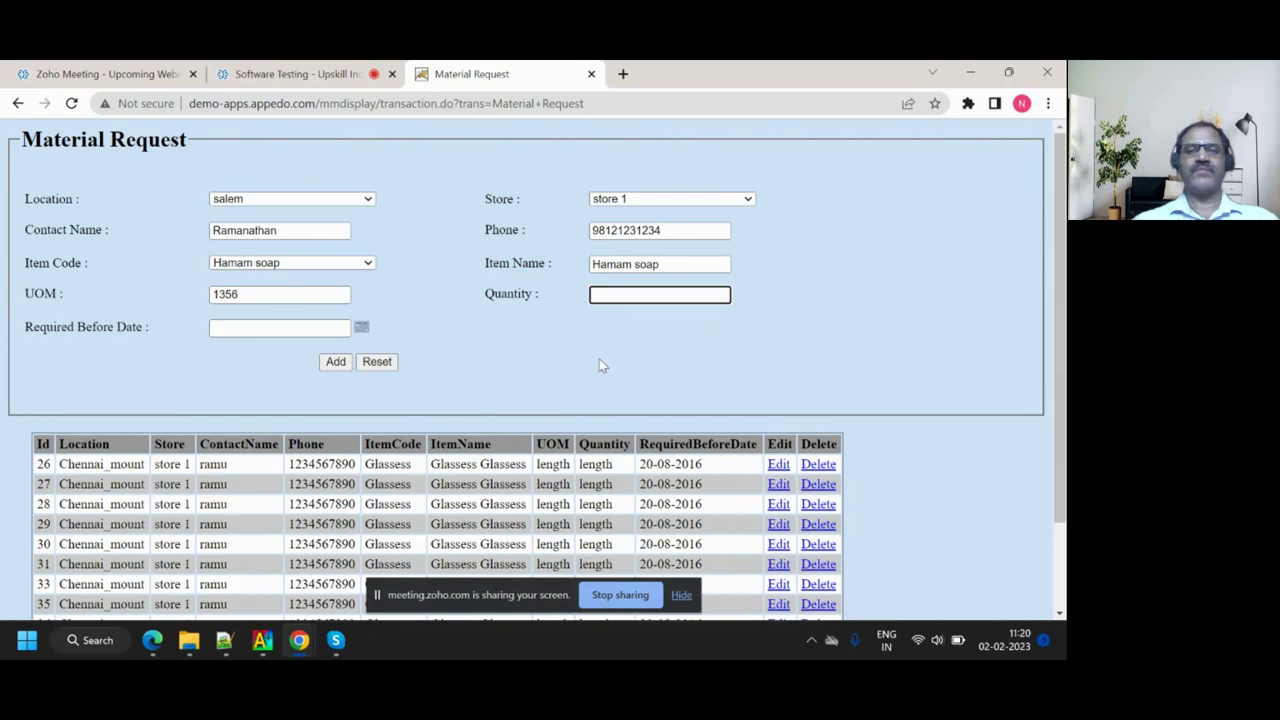
text(300)
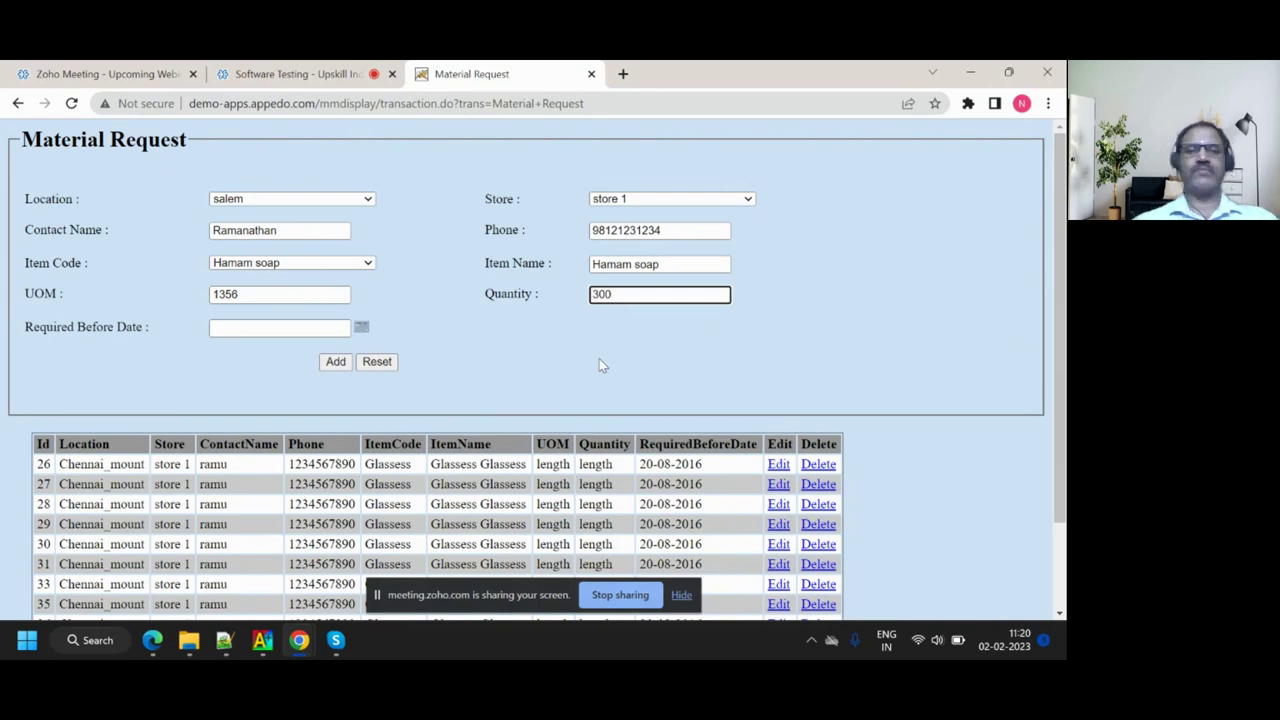
click(300, 330)
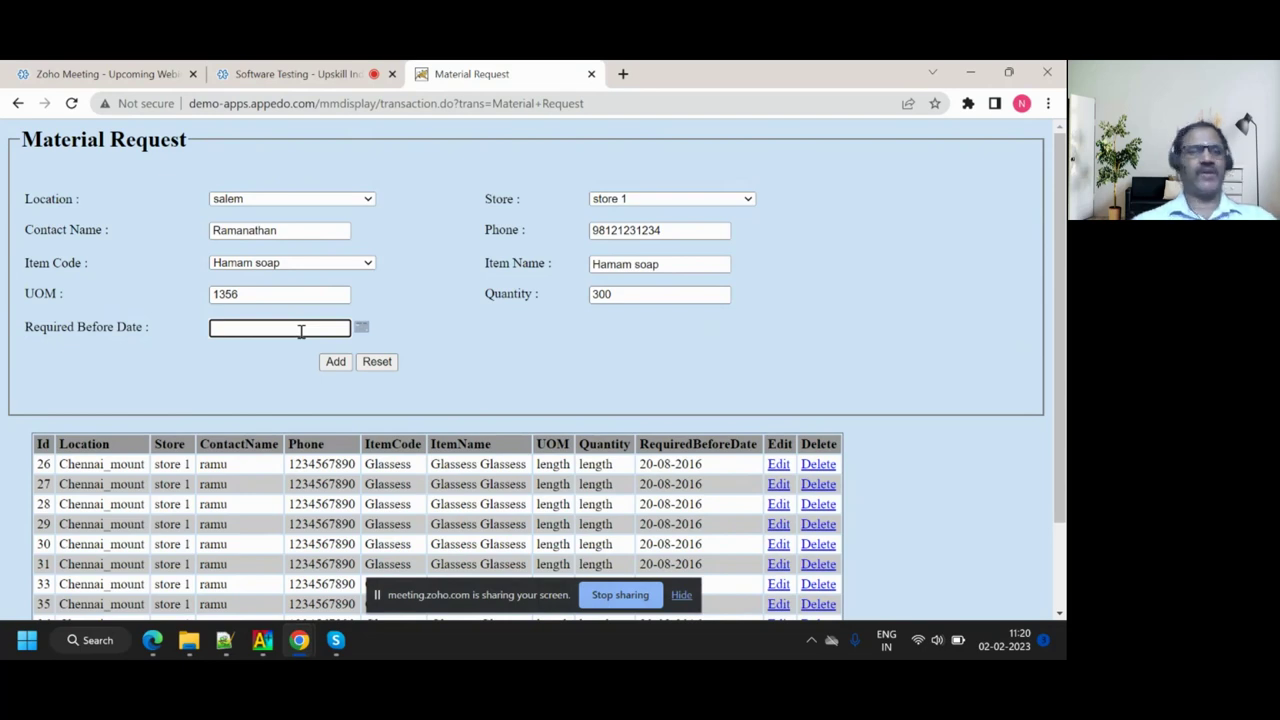
- Set the required date to 4 February 2023, review the fields, and submit the request
click(360, 329)
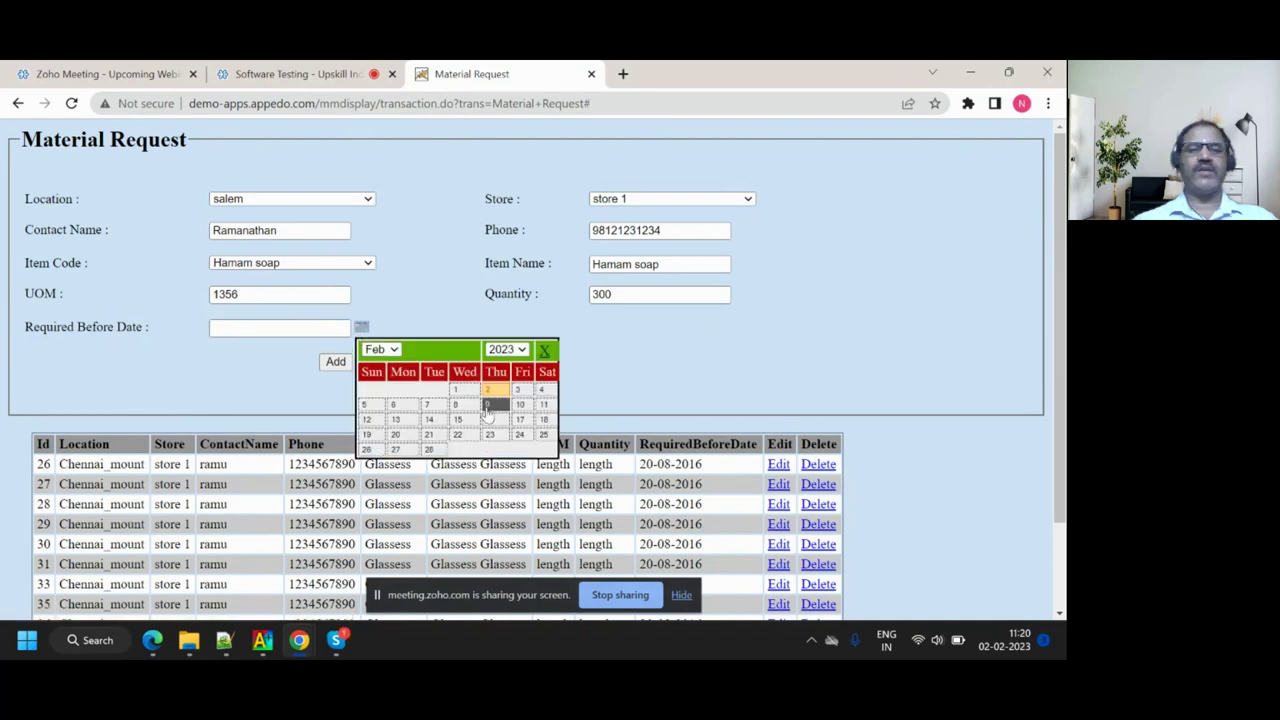
click(542, 389)
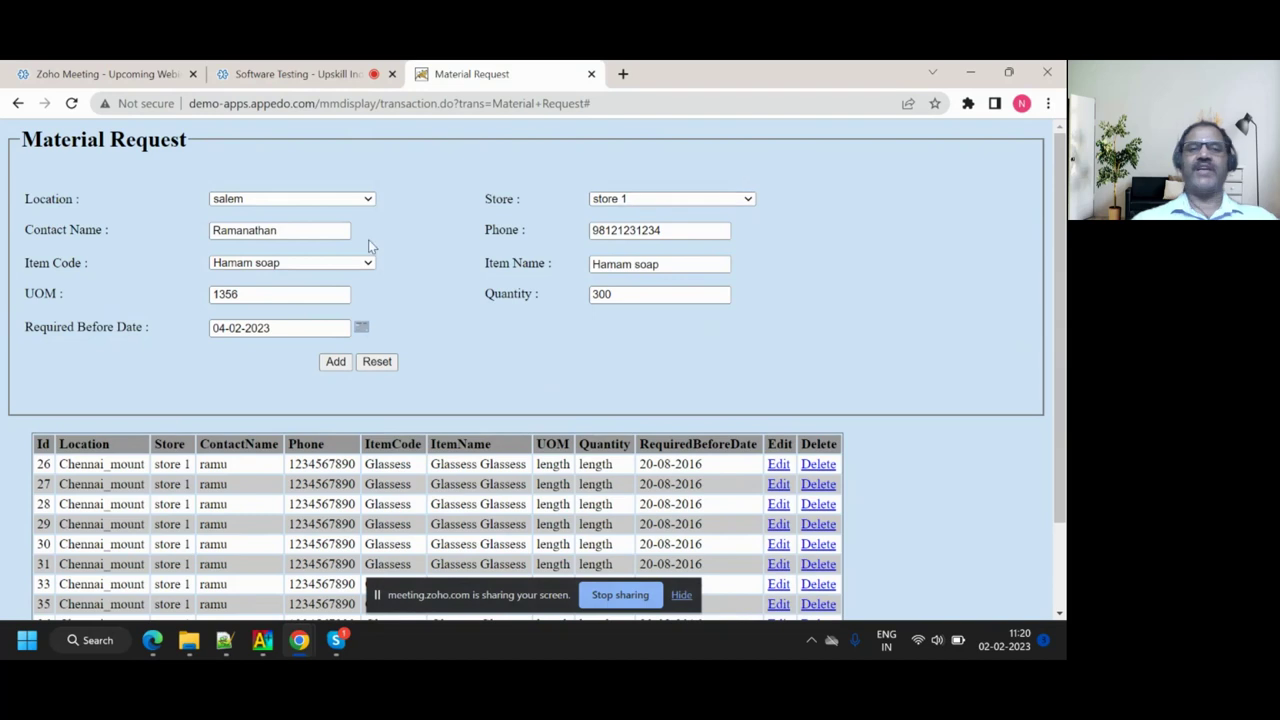
click(309, 229)
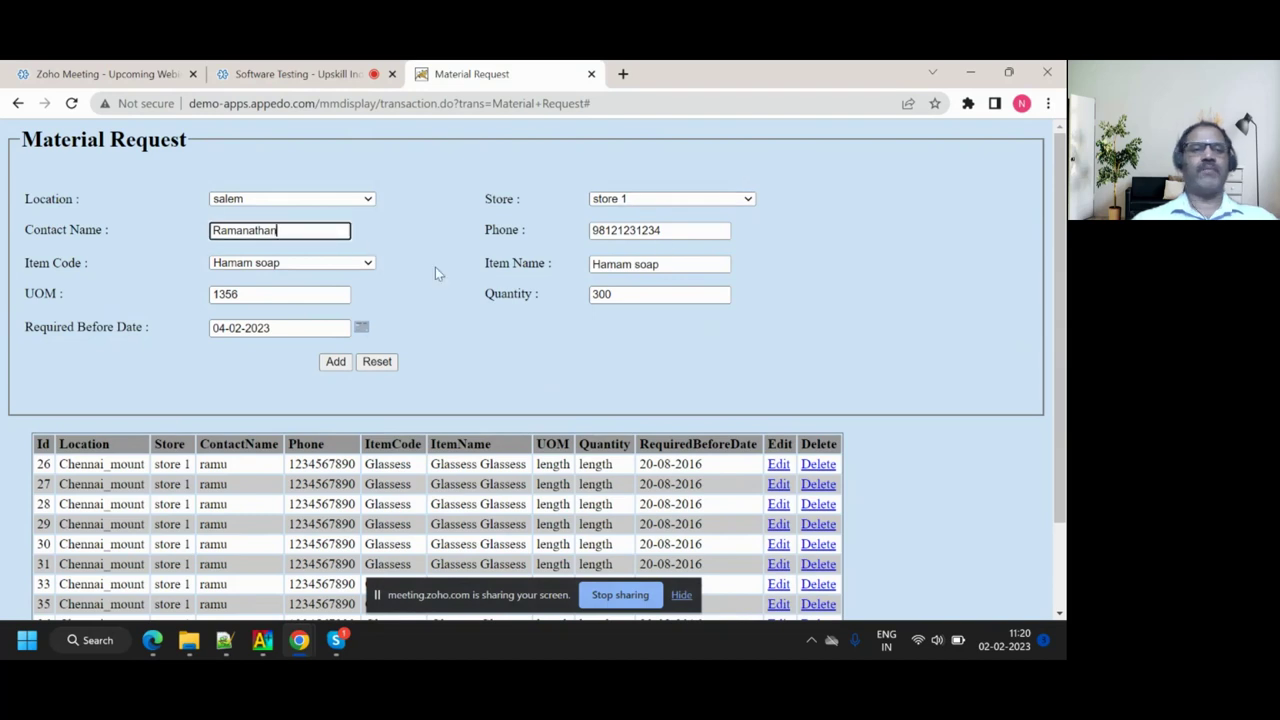
click(648, 264)
click(648, 290)
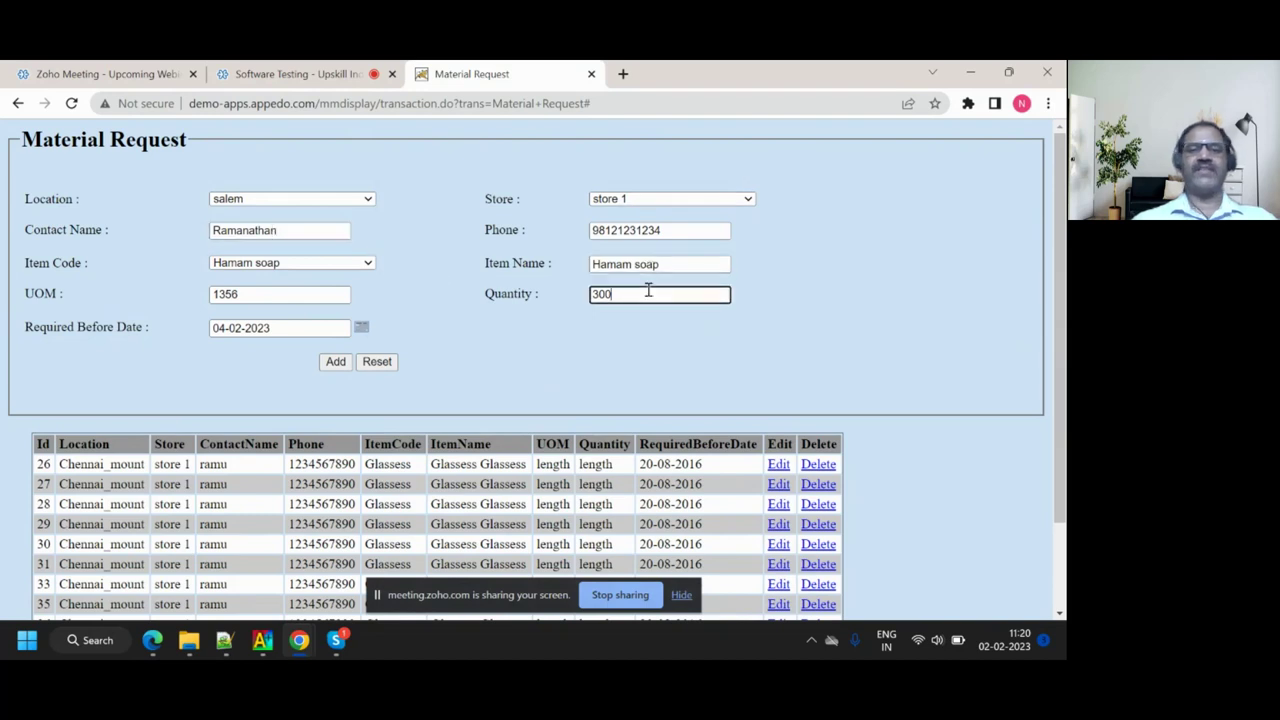
click(336, 366)
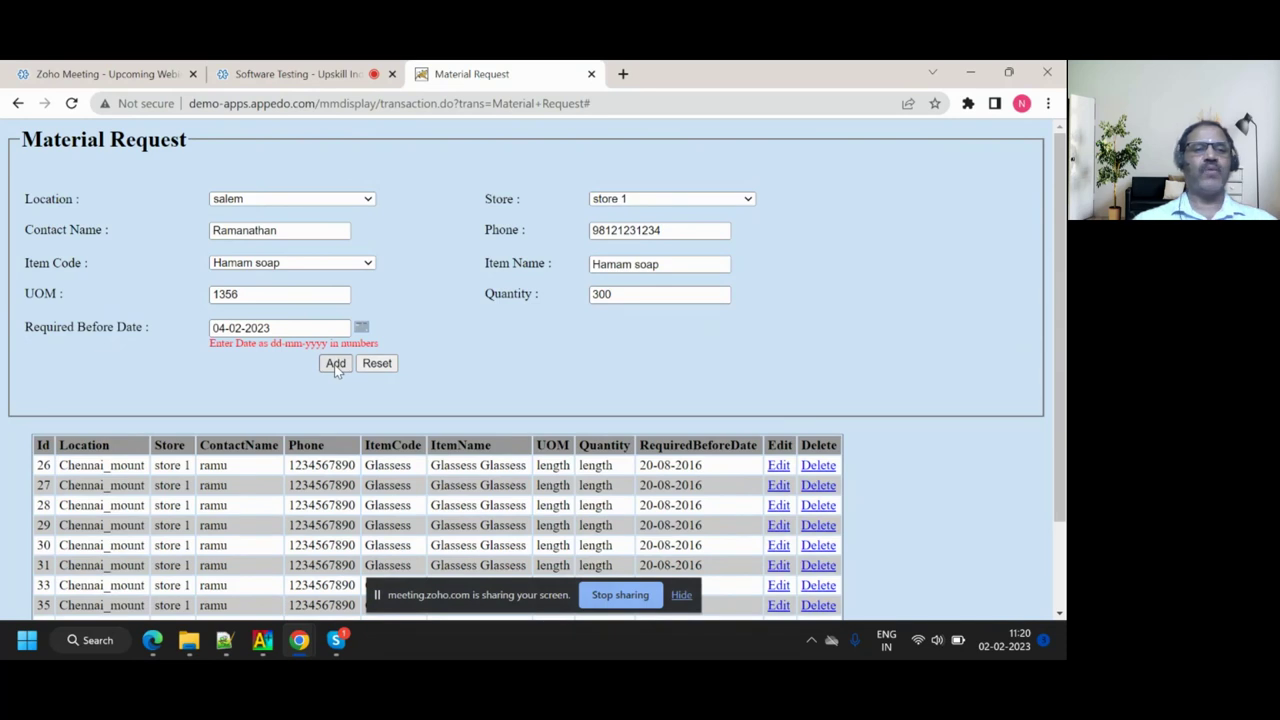
- Change the Required Before Date to 02-02-2023
click(278, 331)
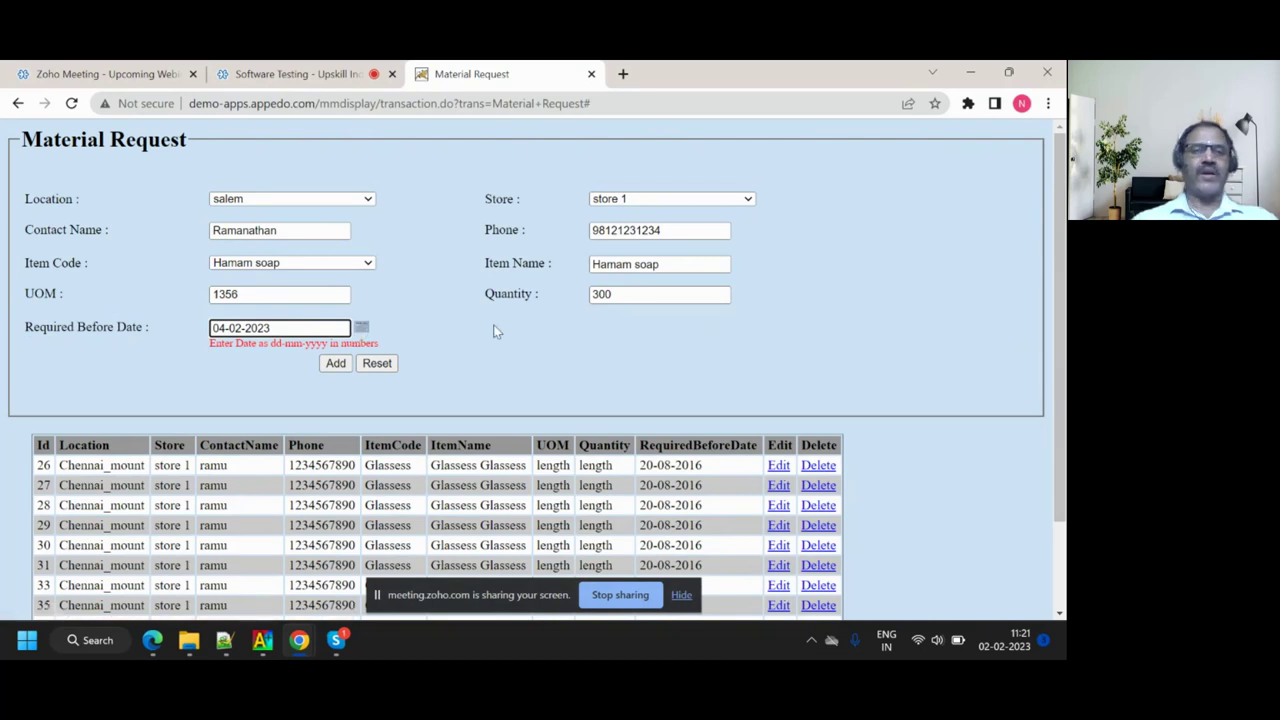
drag(304, 328, 184, 327)
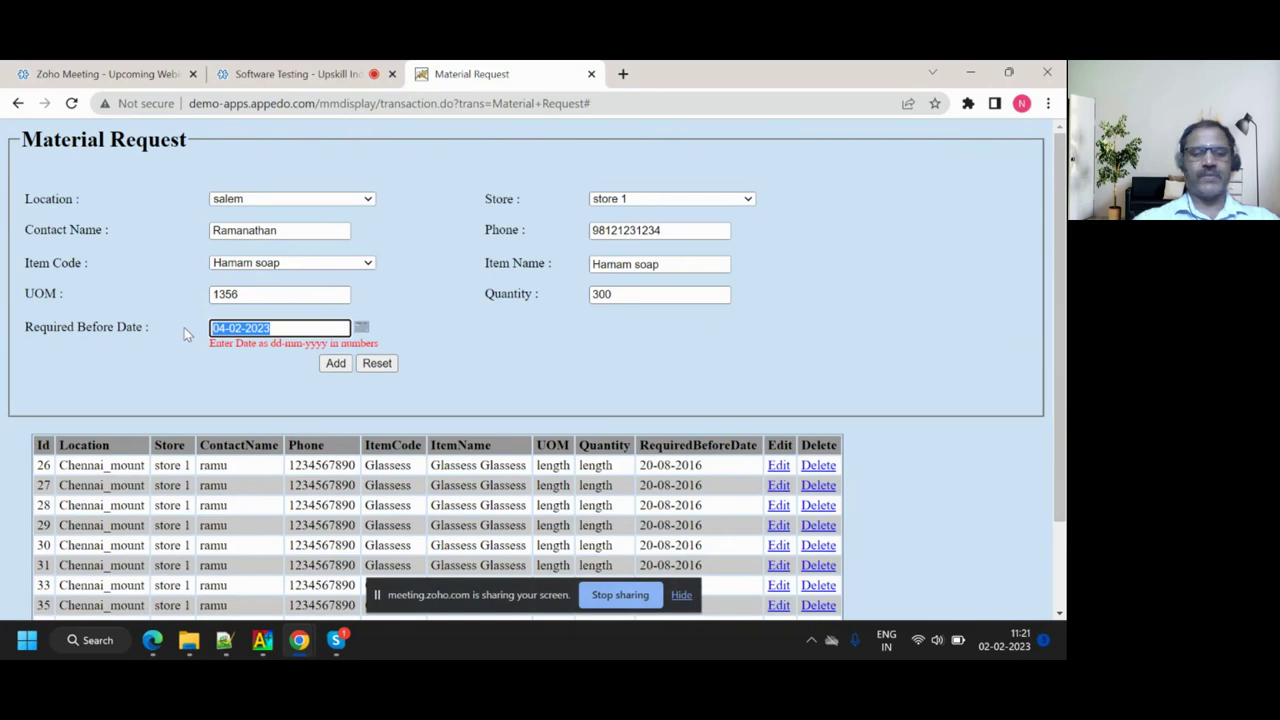
click(362, 329)
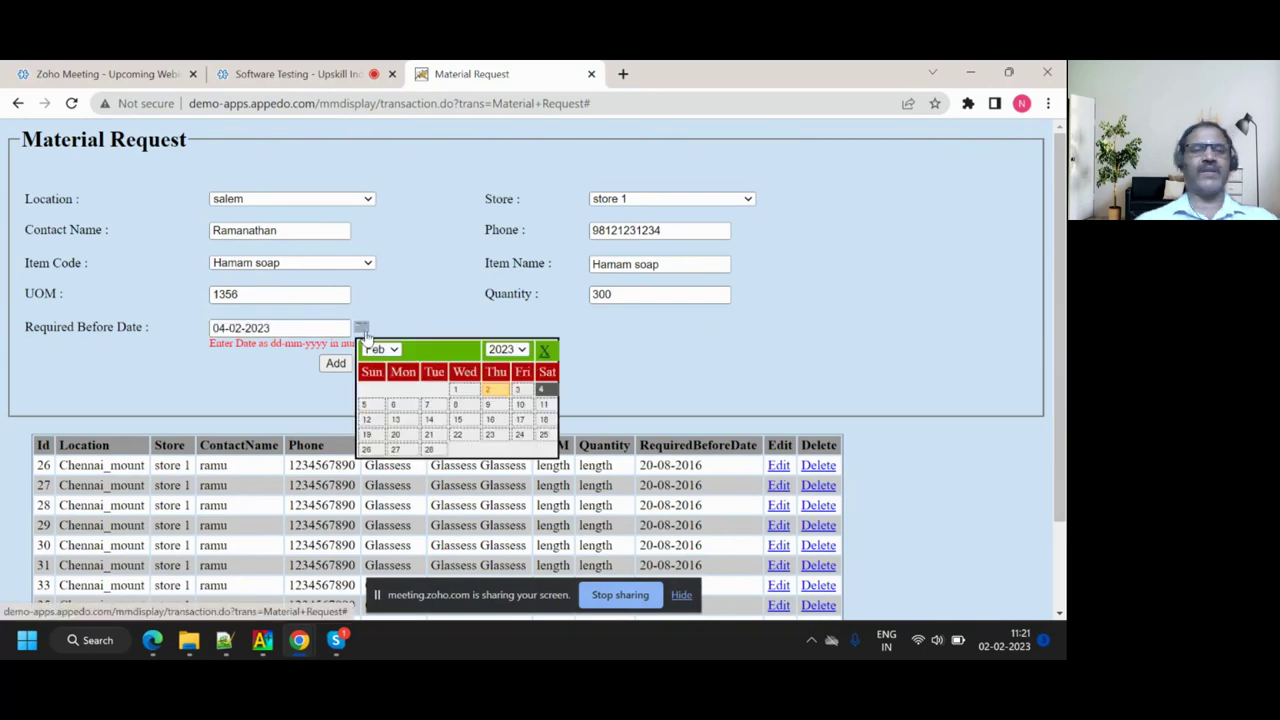
click(491, 391)
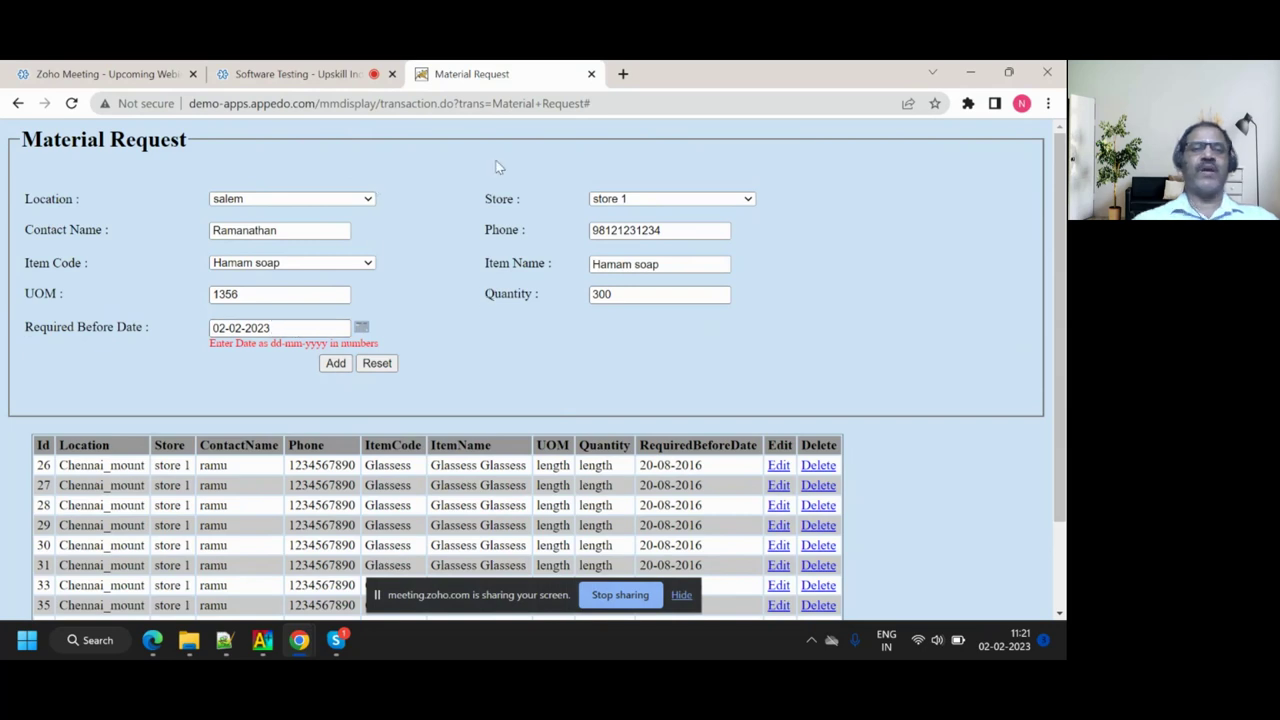
- Jump to the last page of the material request list
scroll(626, 322, down, 1)
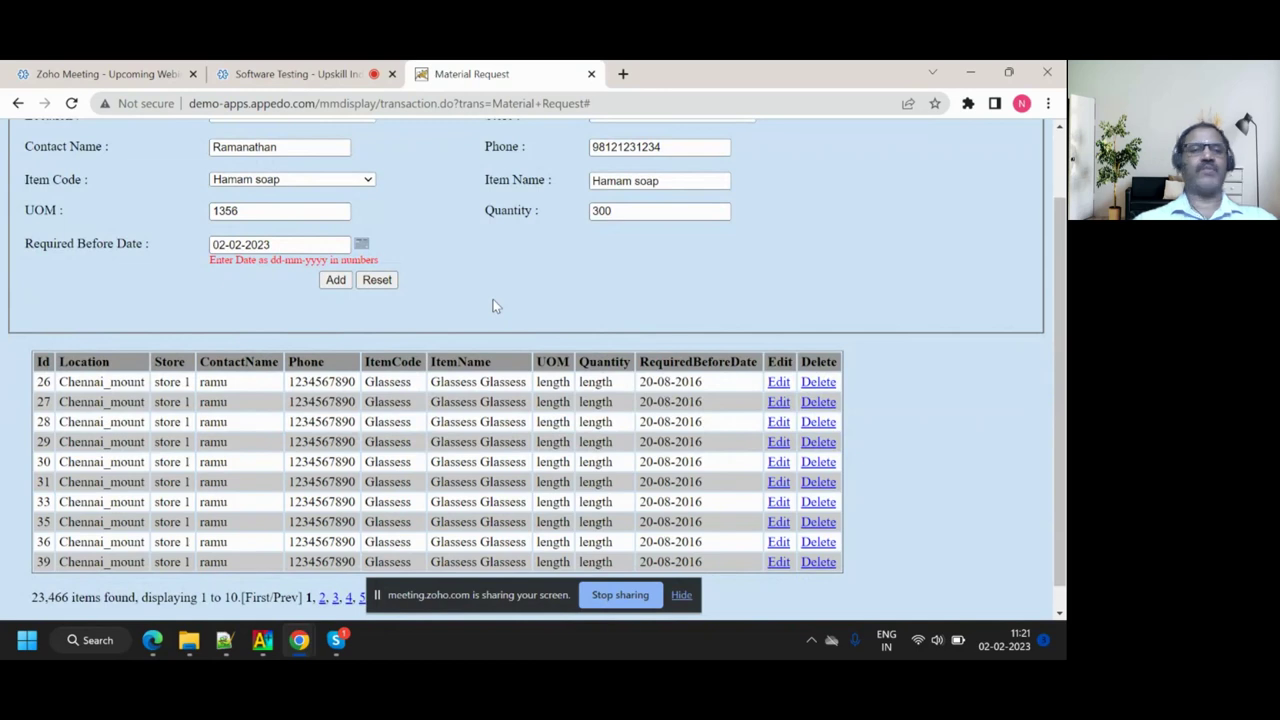
scroll(493, 306, up, 1)
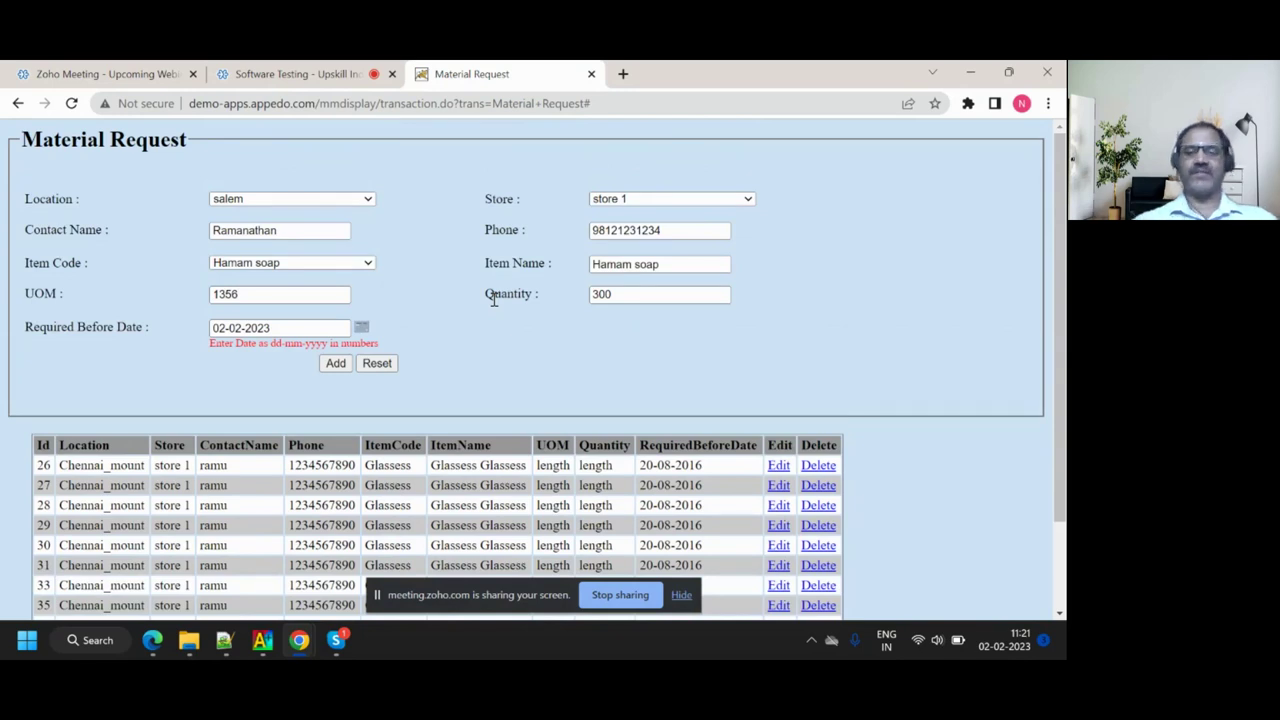
scroll(830, 400, down, 2)
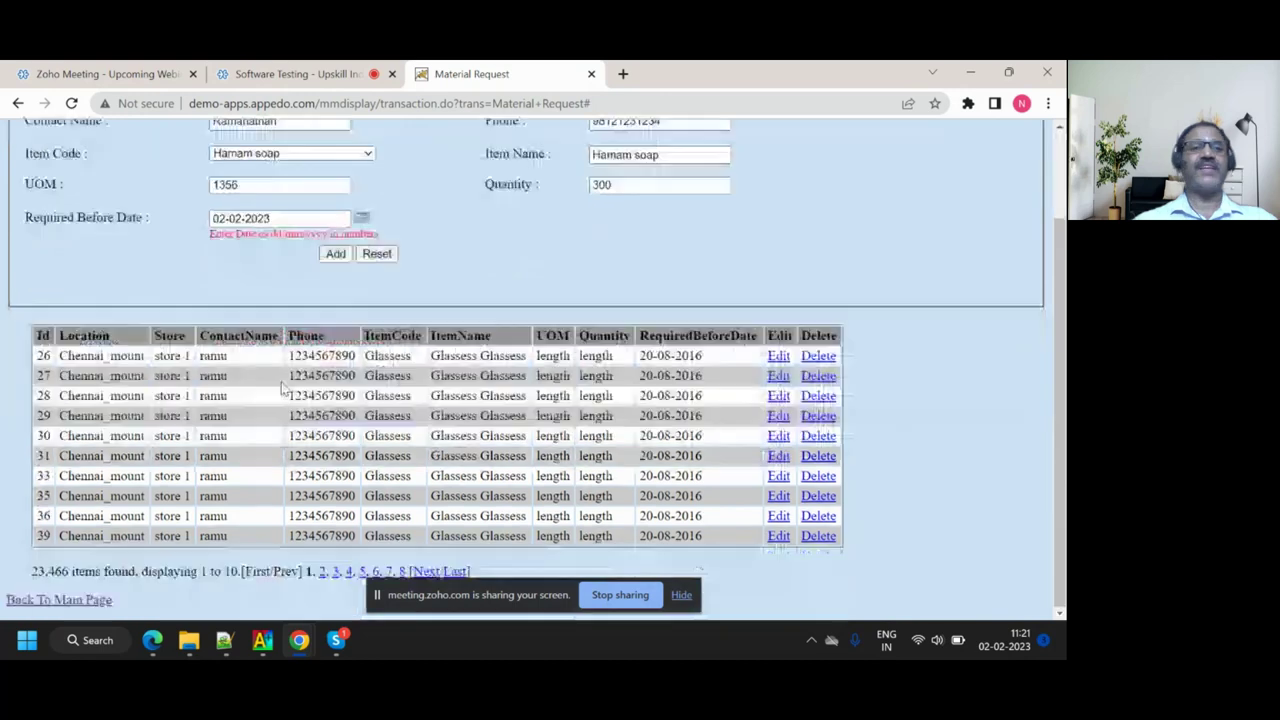
click(458, 573)
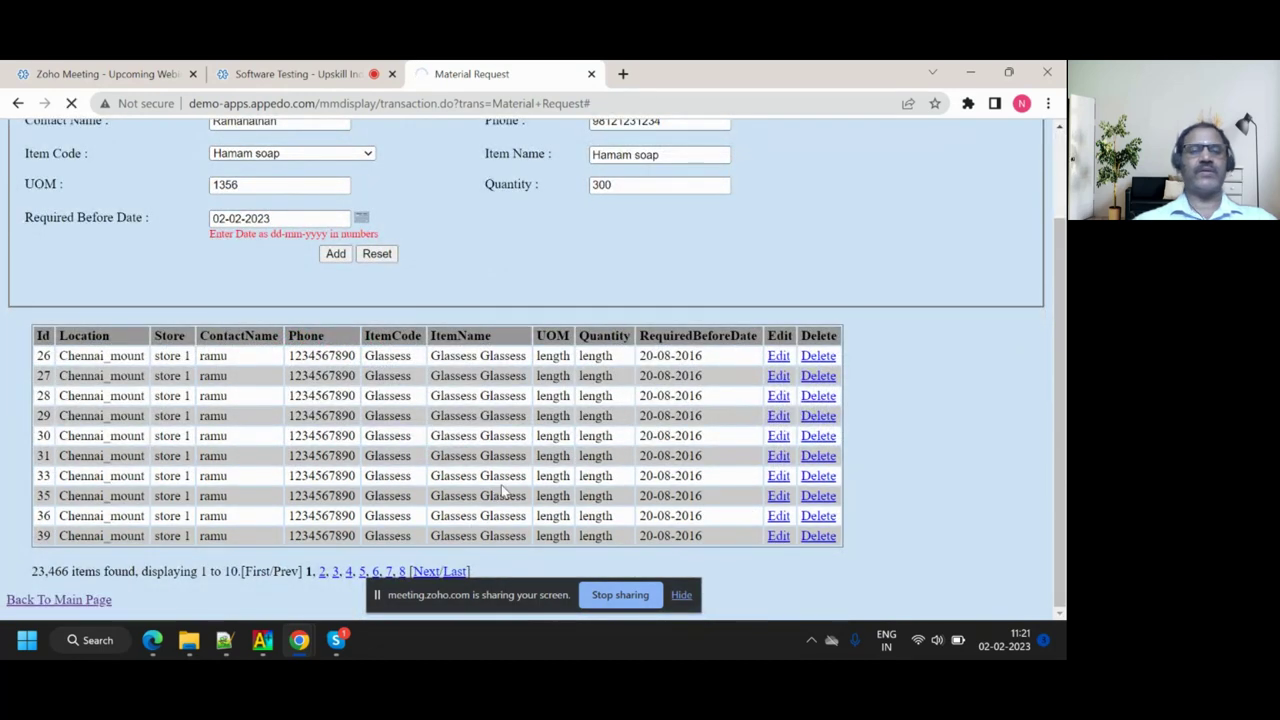
- Edit request 23508 for Gold, change its quantity from 2 to 2000, and save it
click(780, 466)
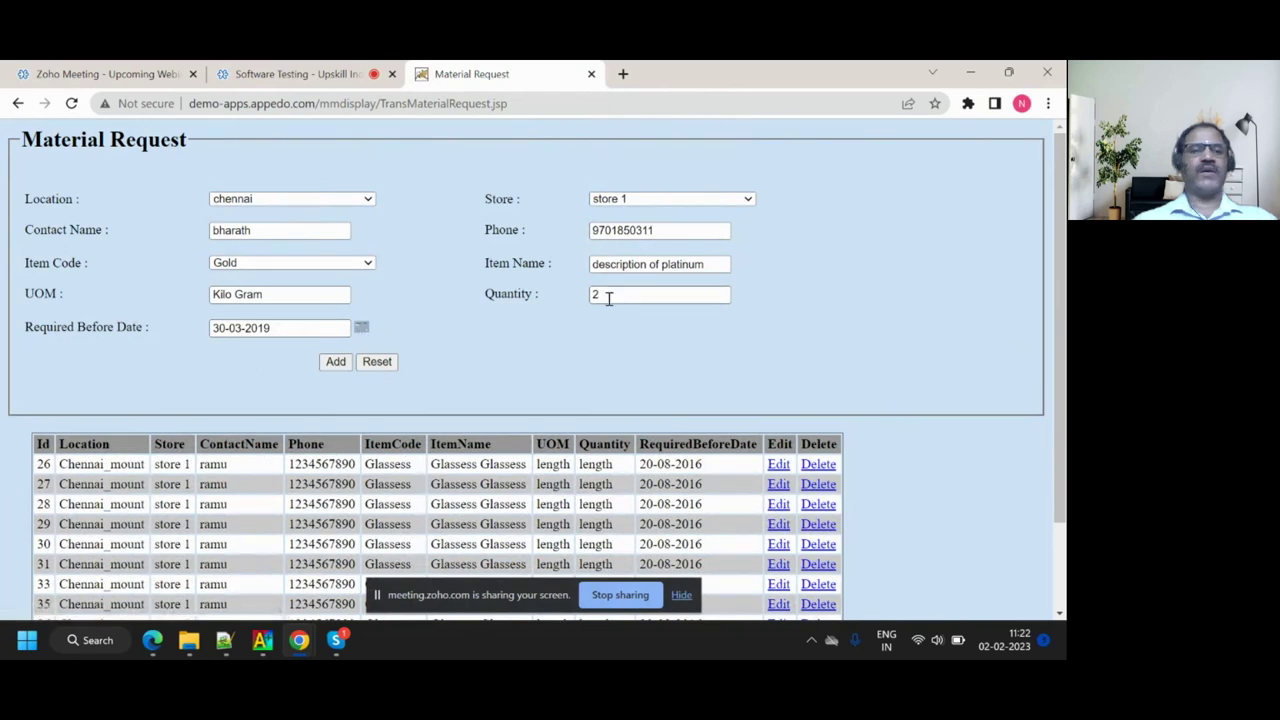
click(608, 298)
text(000)
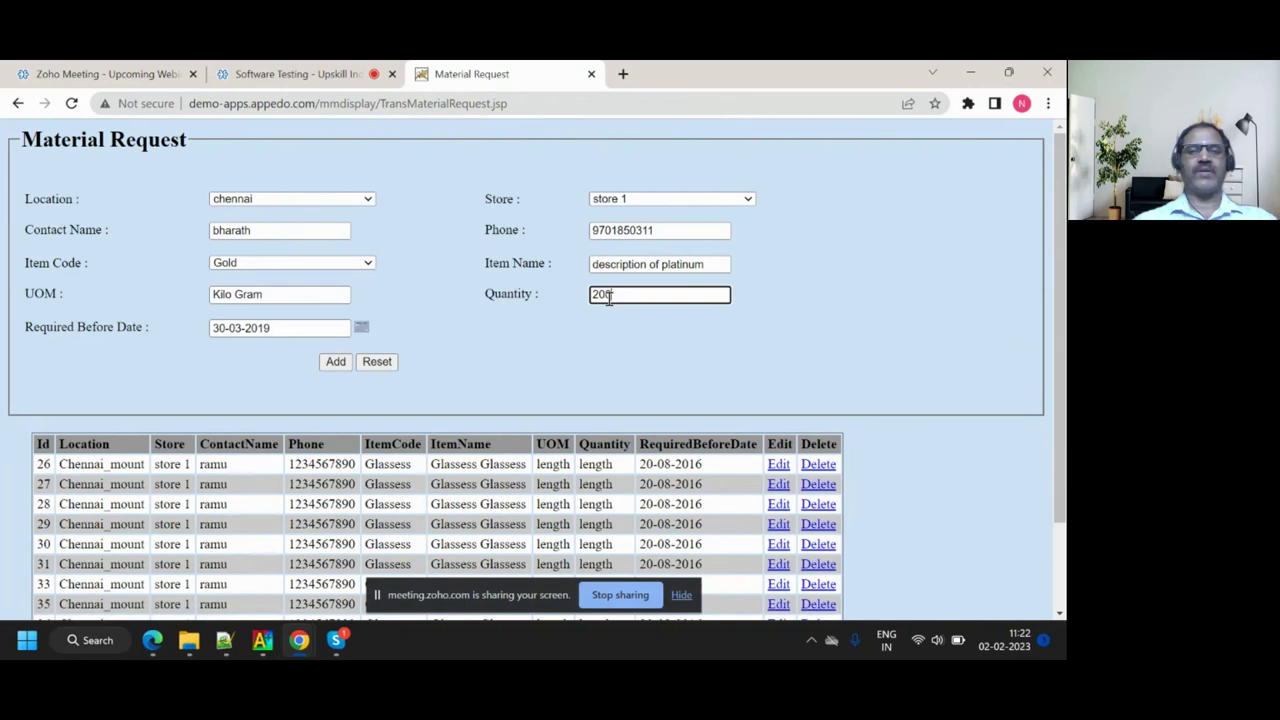
click(335, 361)
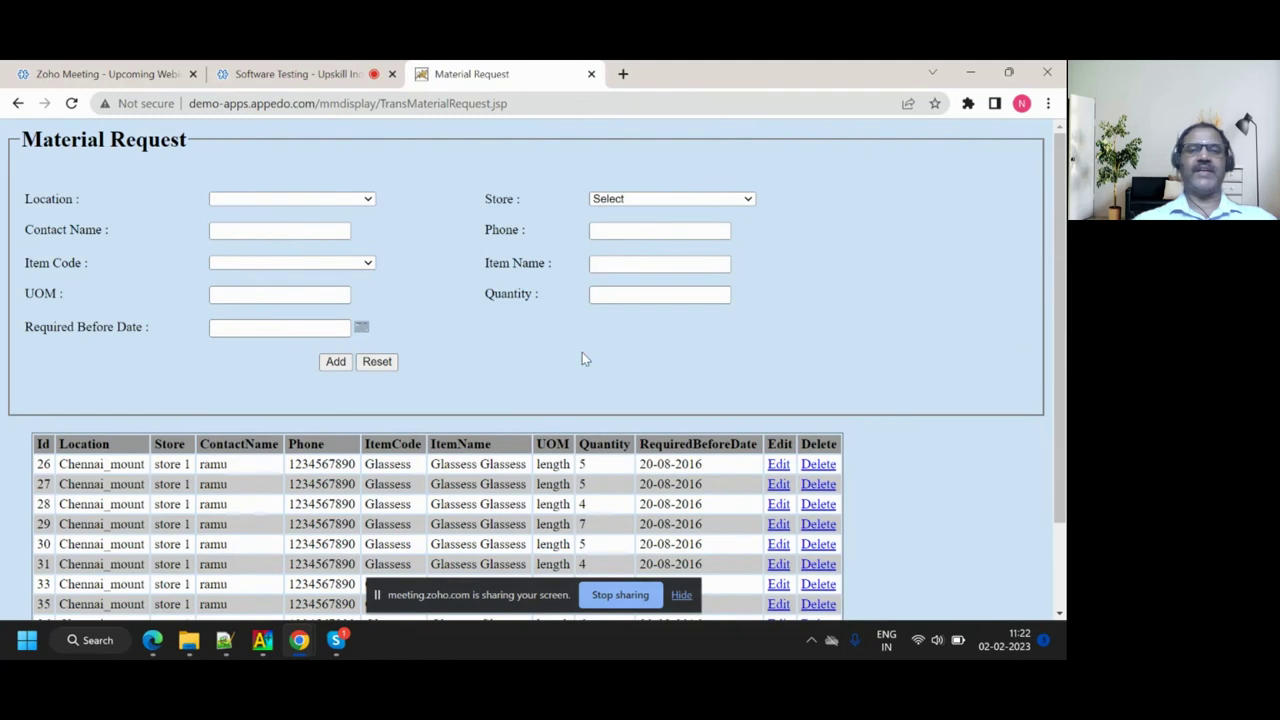
scroll(582, 352, down, 2)
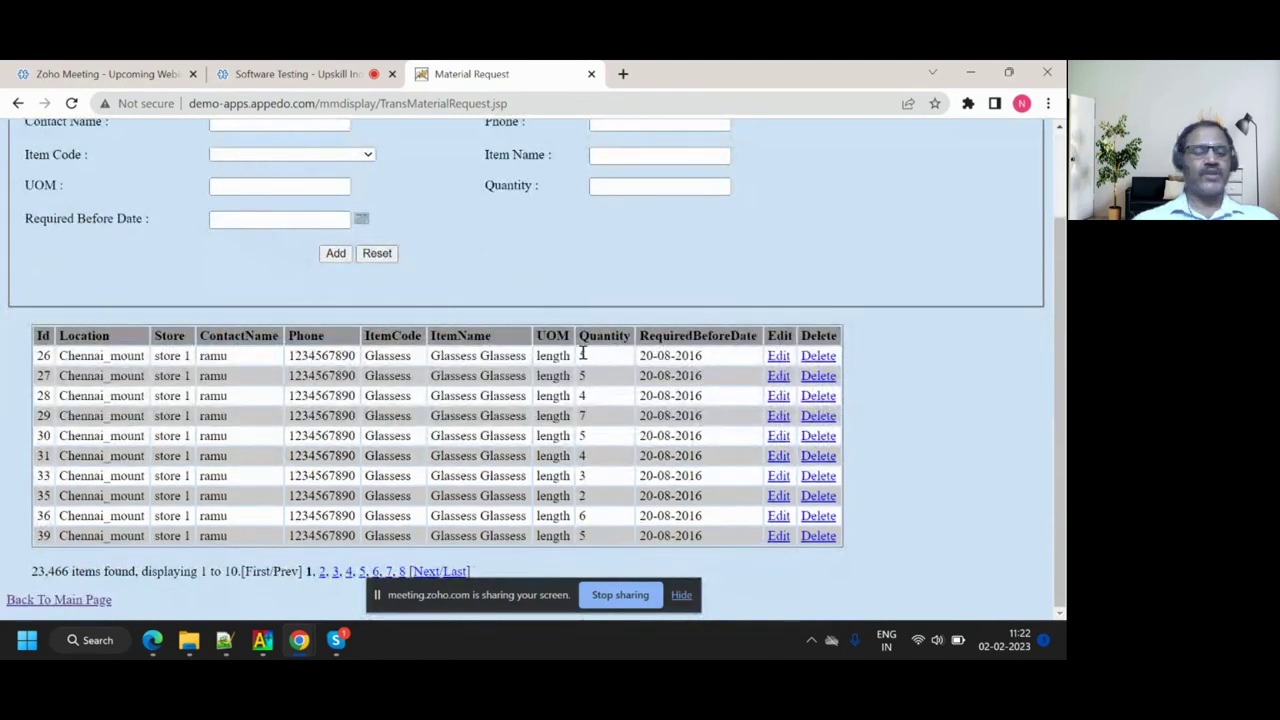
scroll(582, 352, up, 2)
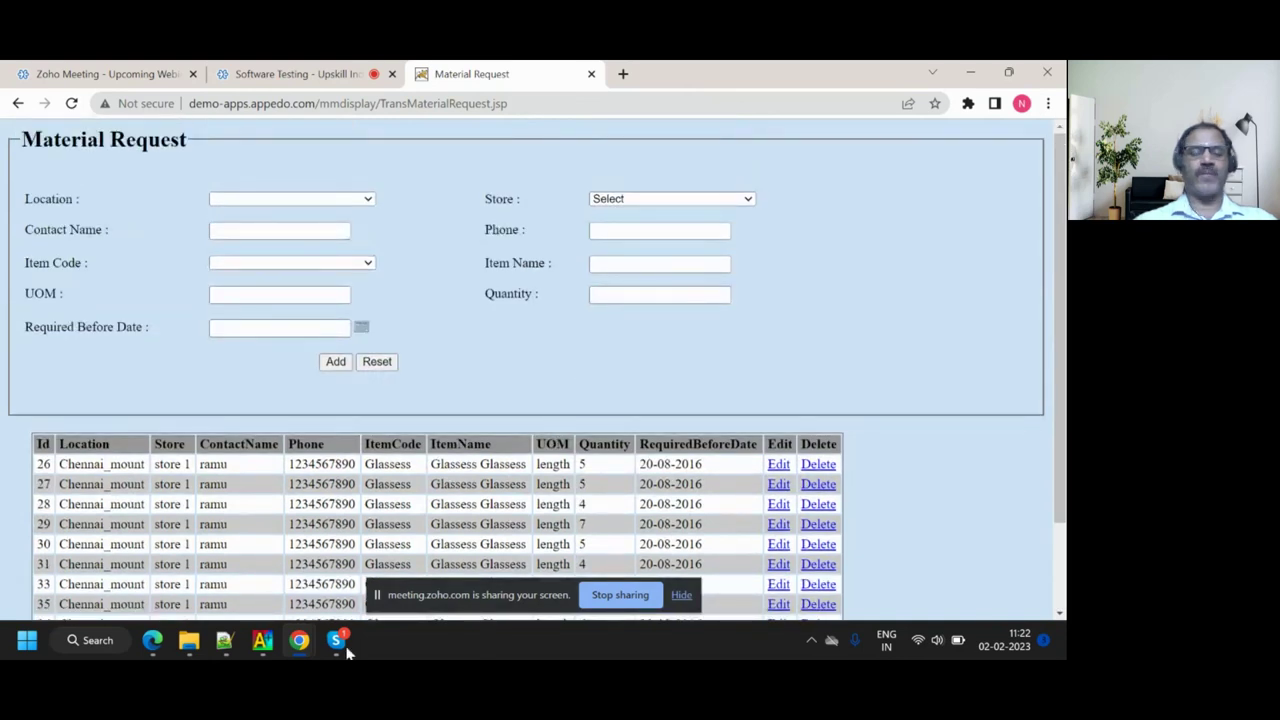
mouse_move(259, 650)
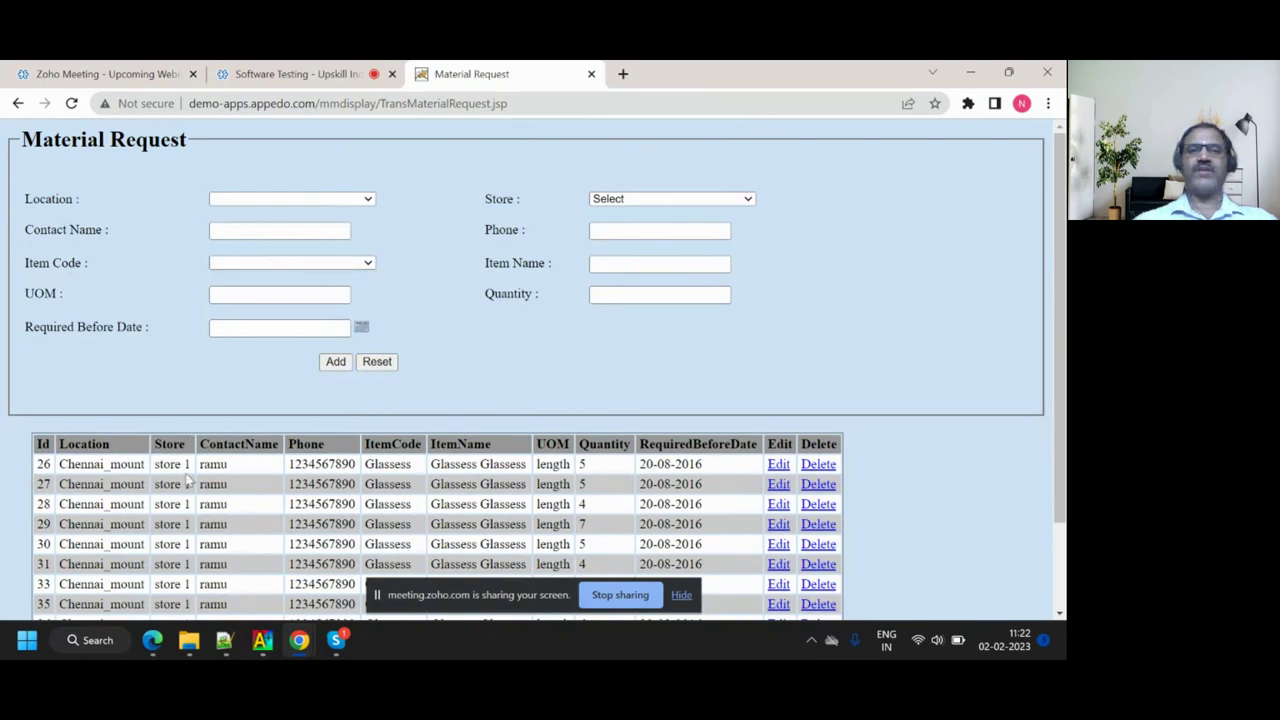
scroll(187, 481, down, 2)
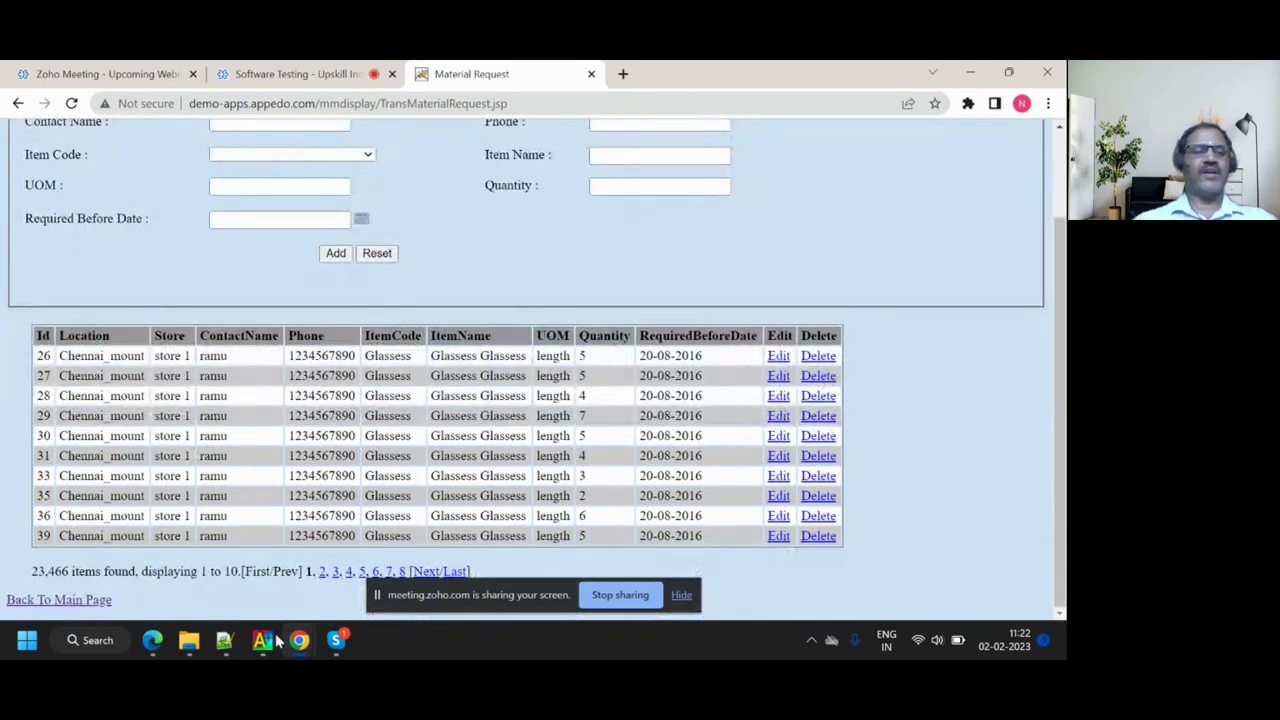
- Add a 'Work flow' heading on a new line of the class notes
click(224, 640)
key(Return)
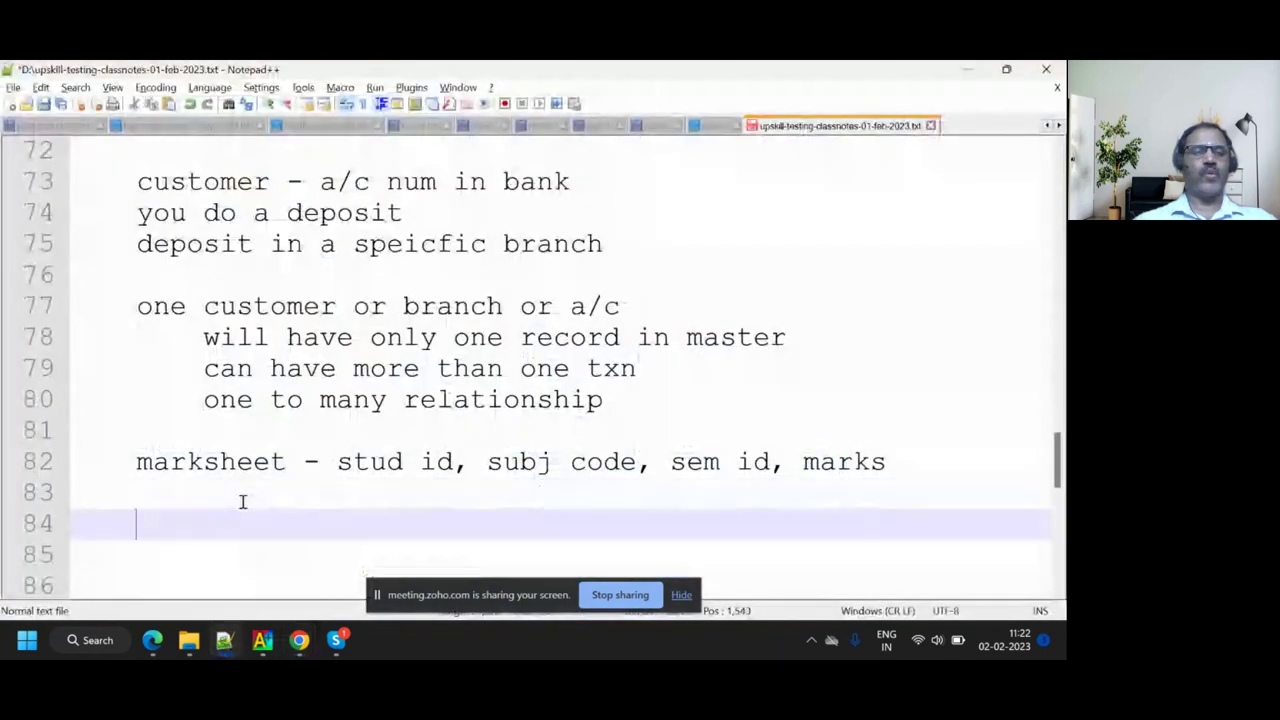
key(BackSpace)
text(Work flow)
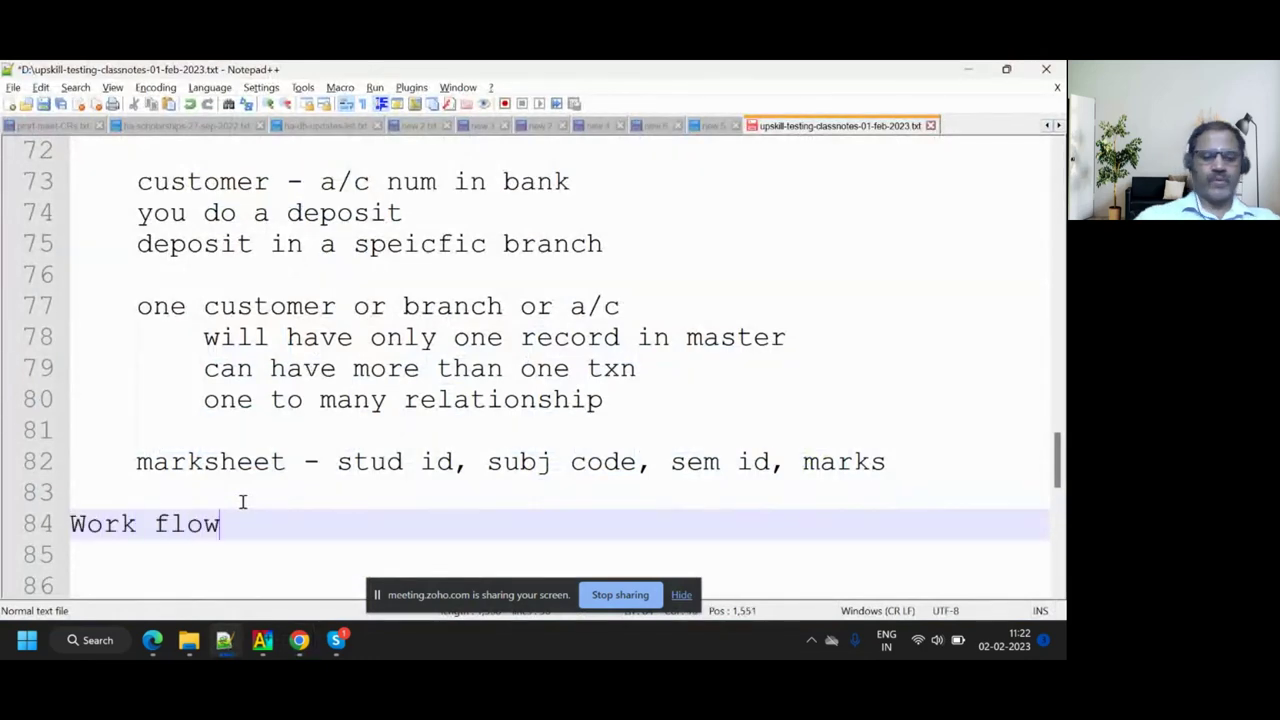
key(Return)
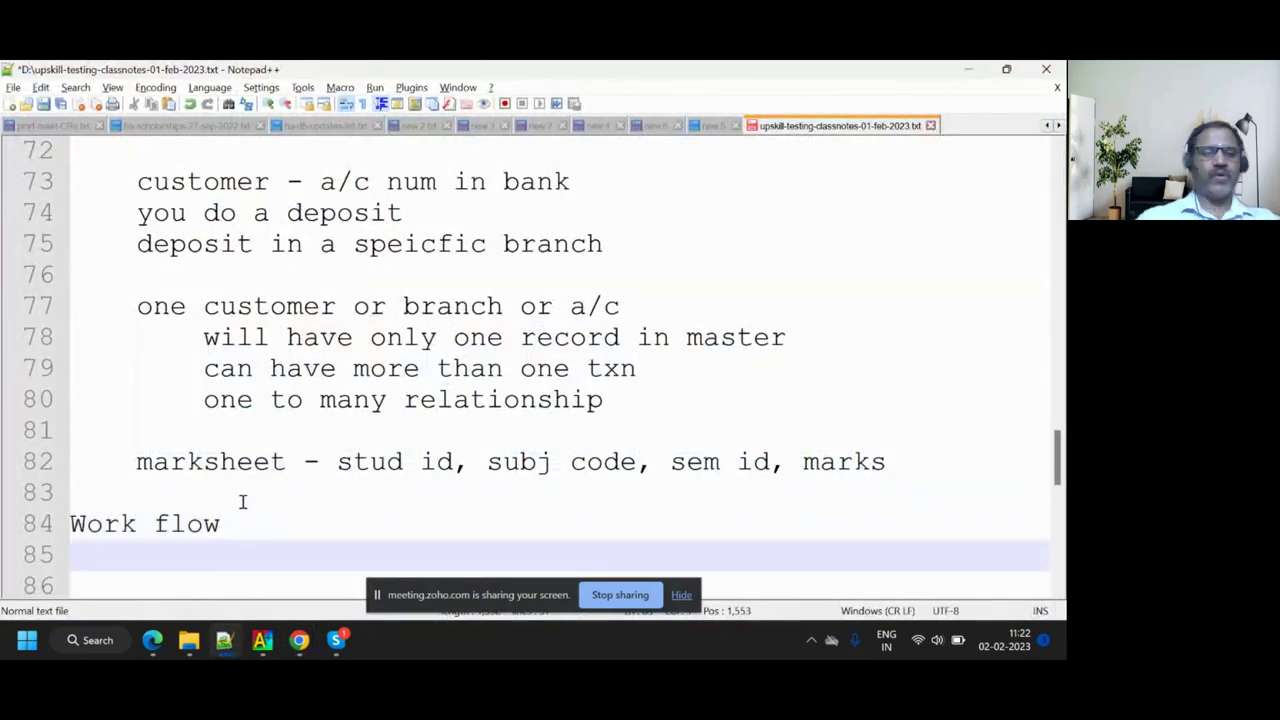
- Under Work flow, add an indented 'process' line reading 'action and data and sequence'
scroll(242, 500, down, 1)
key(Tab)
text(process)
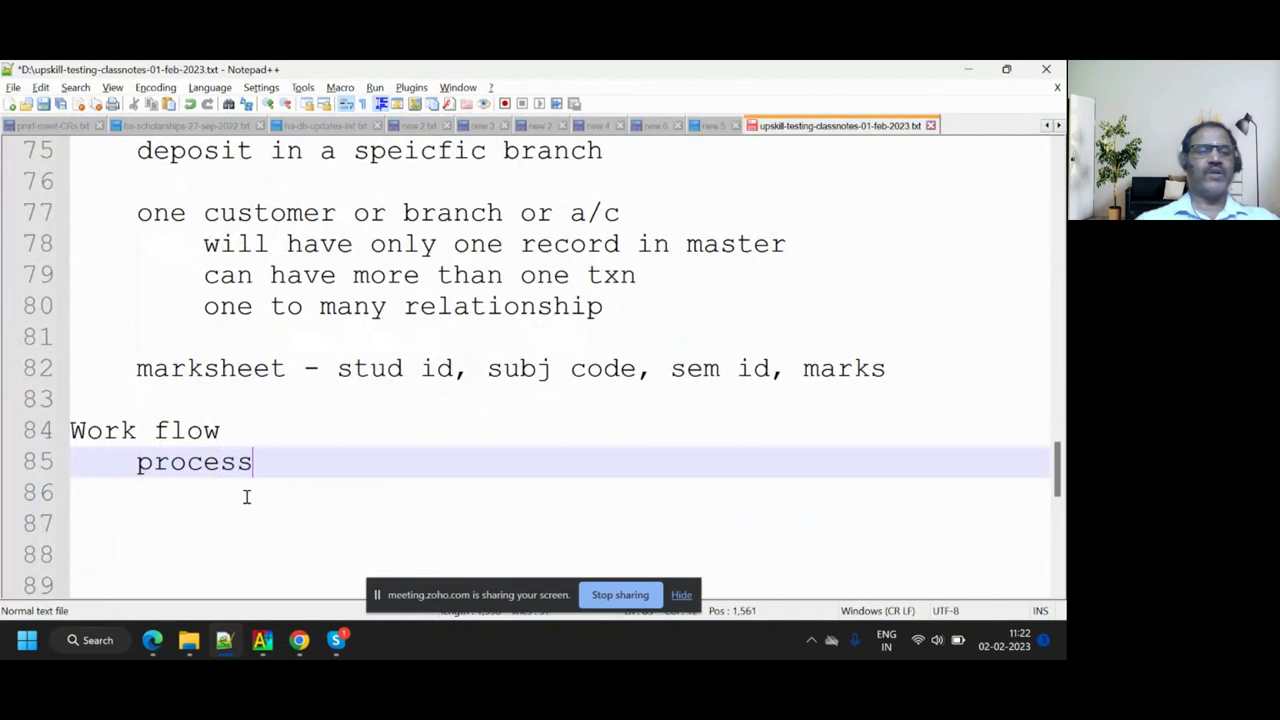
key(Return)
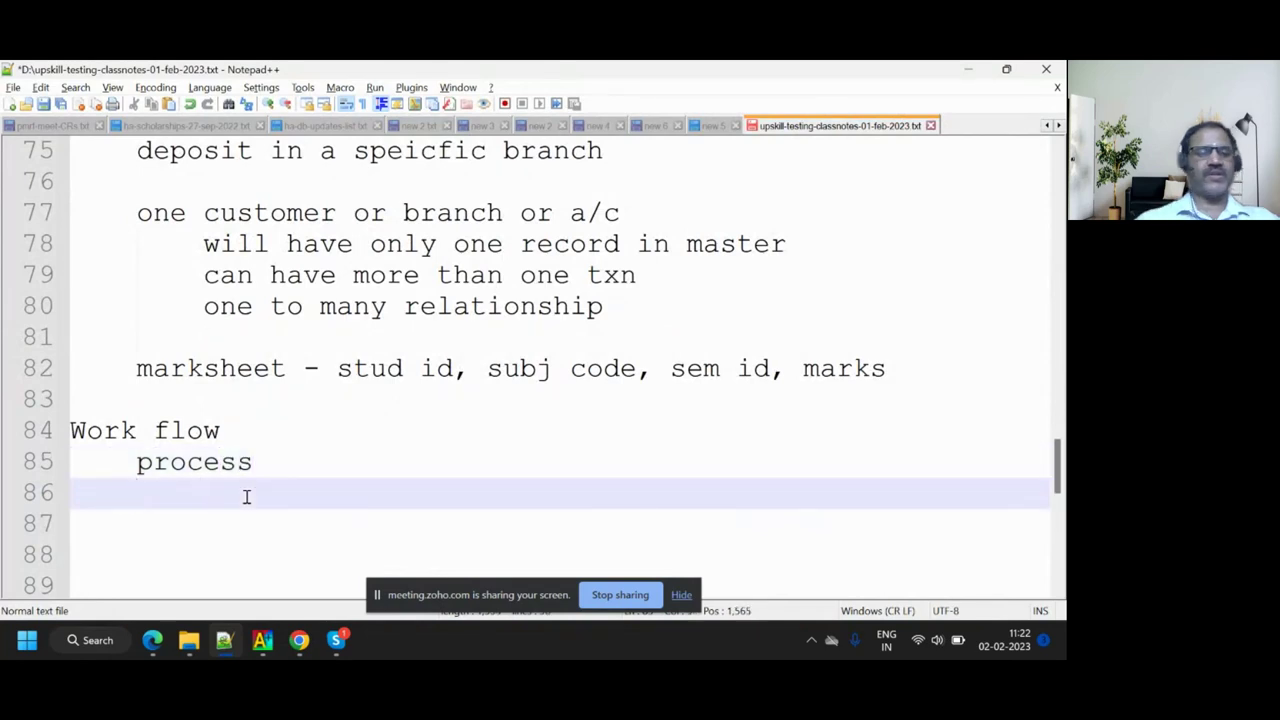
text(action an)
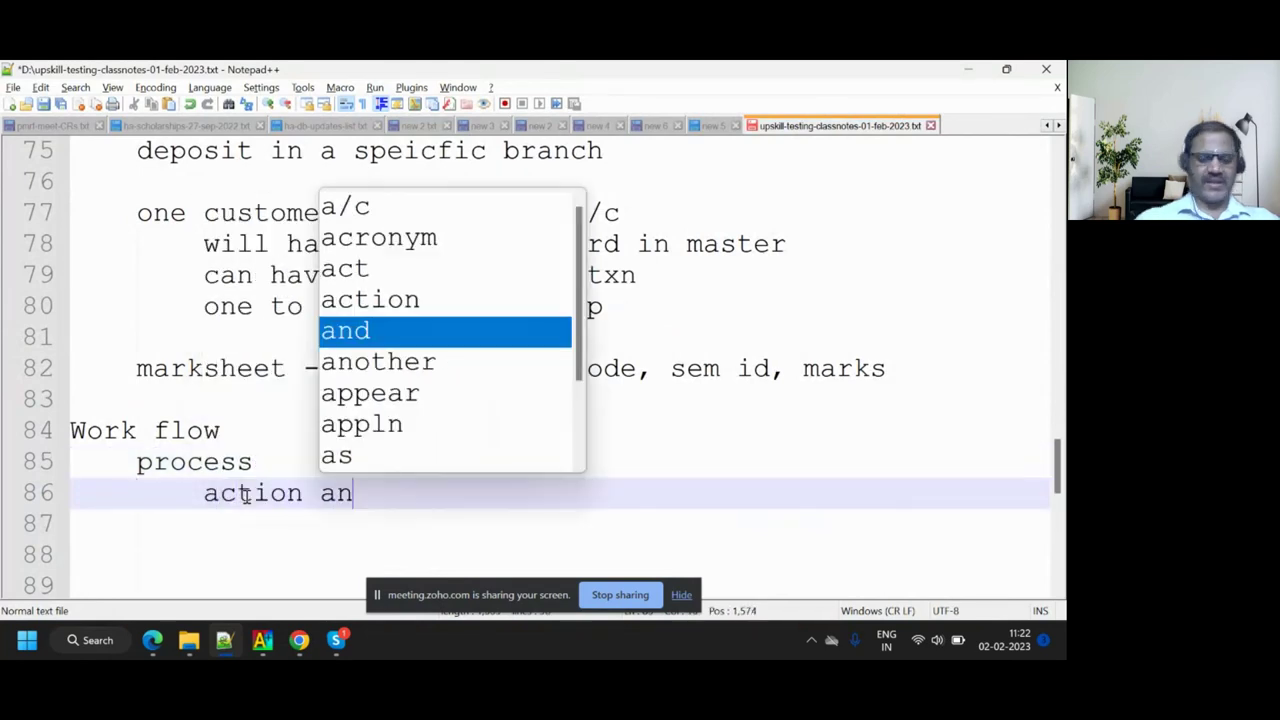
text(d data)
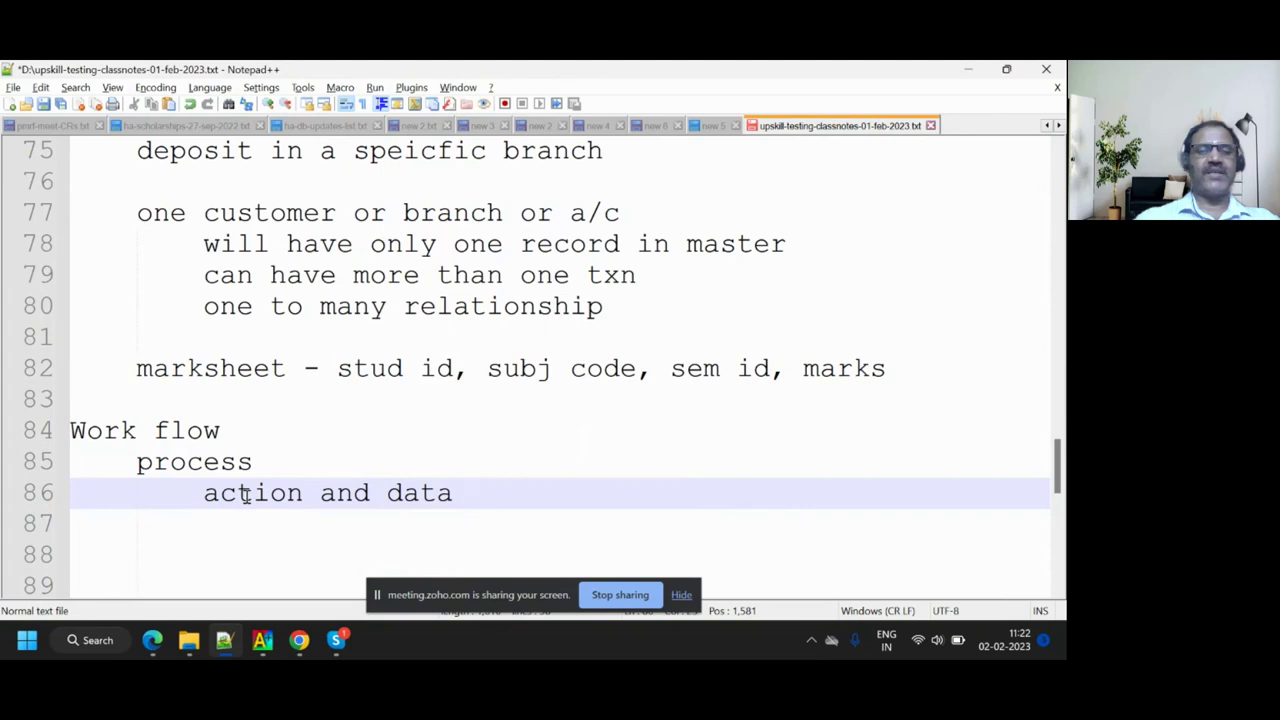
text( and sequence)
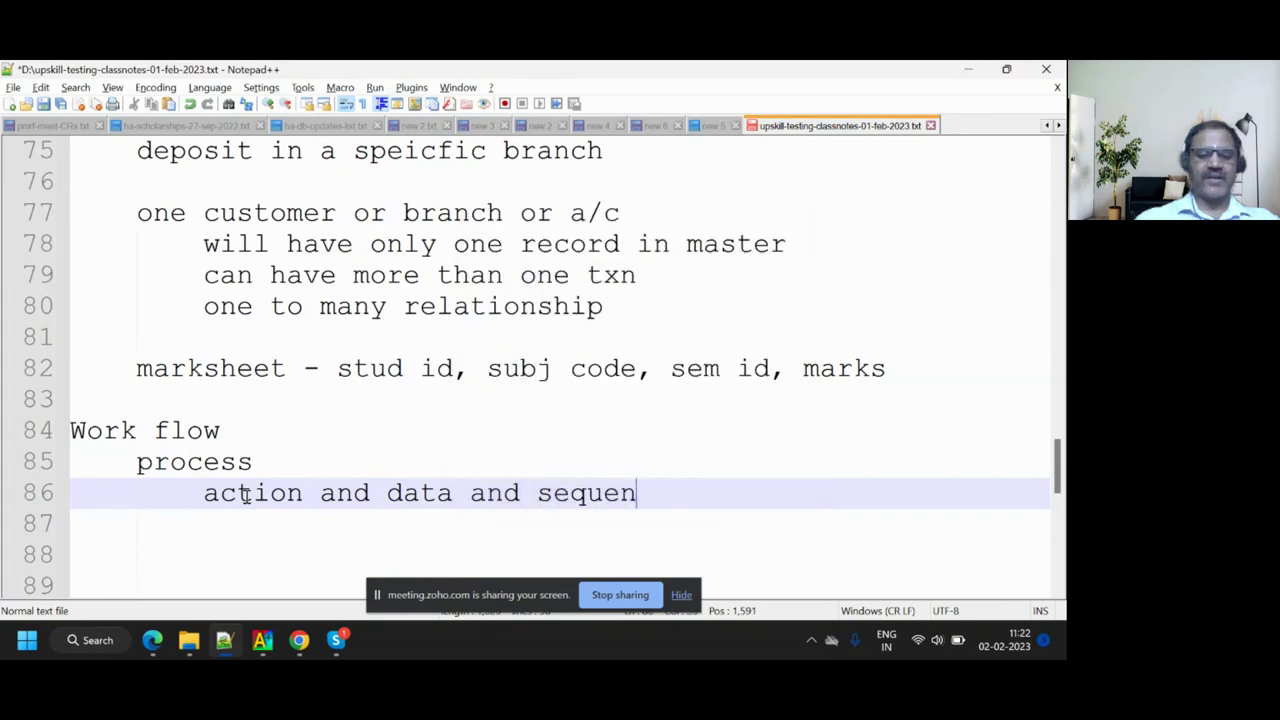
key(Return)
key(BackSpace)
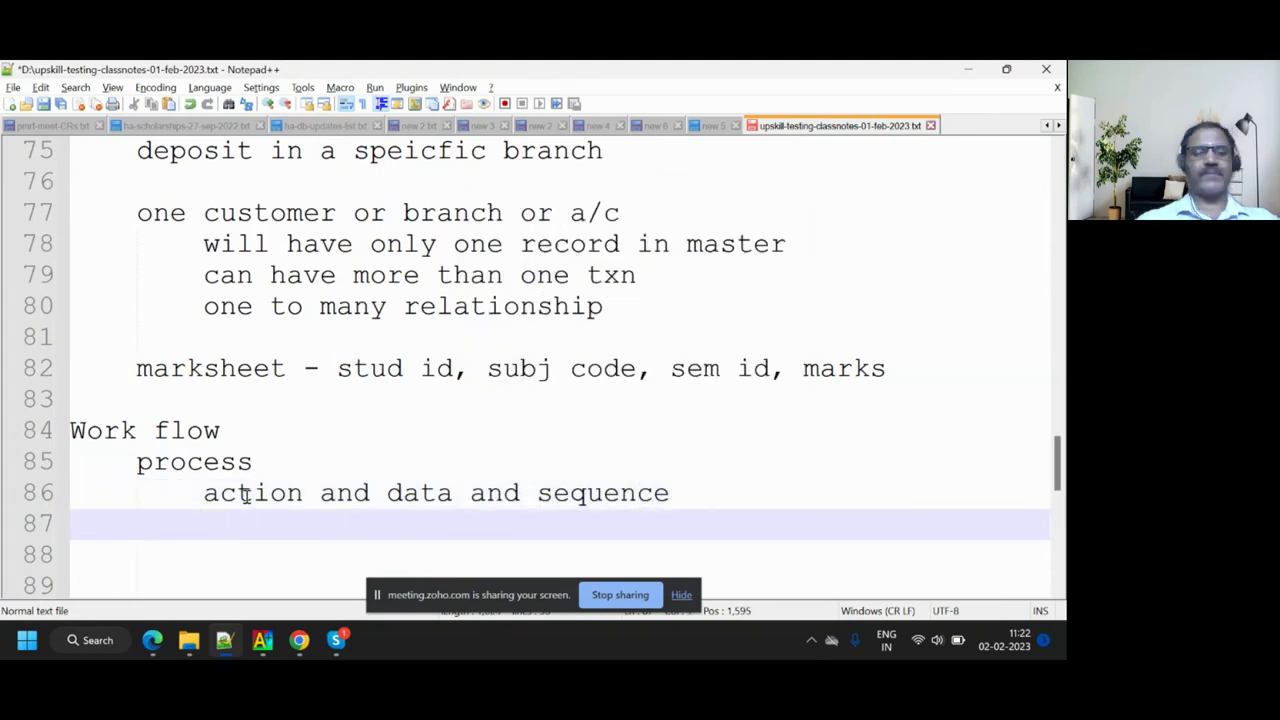
scroll(245, 497, down, 2)
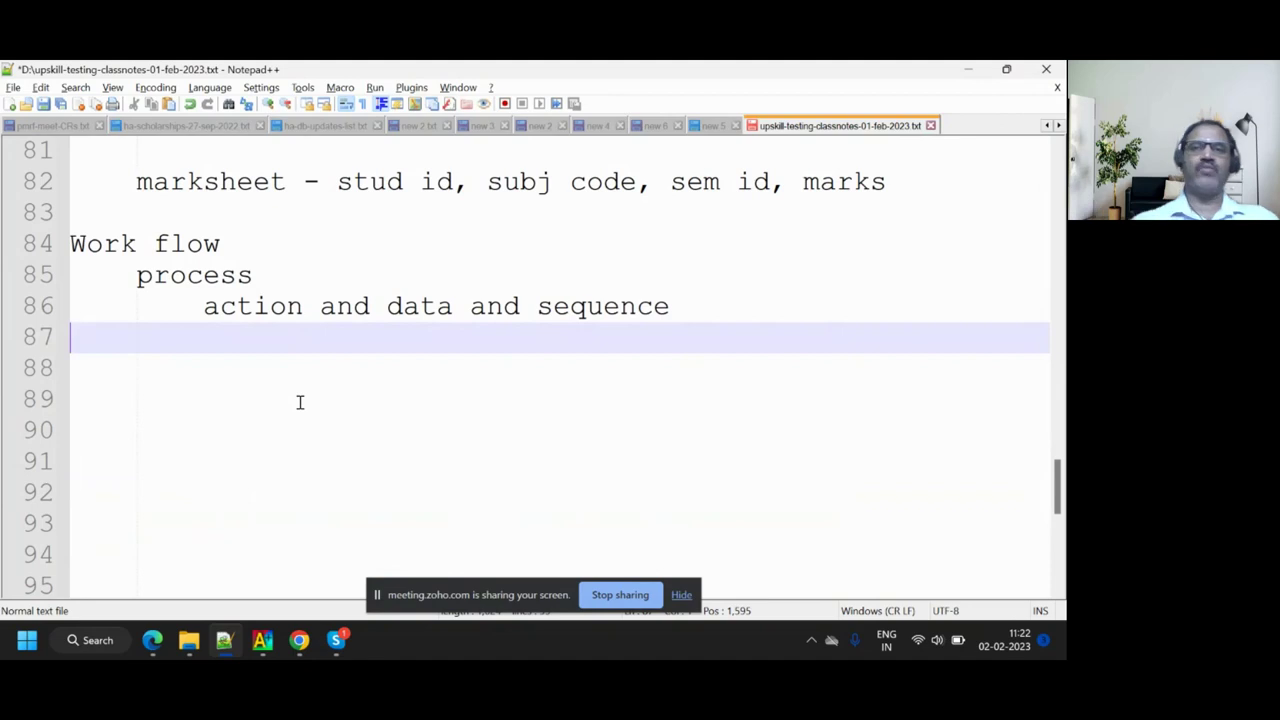
- Browse the Items master list from the main menu, then go back to the menu
mouse_move(299, 640)
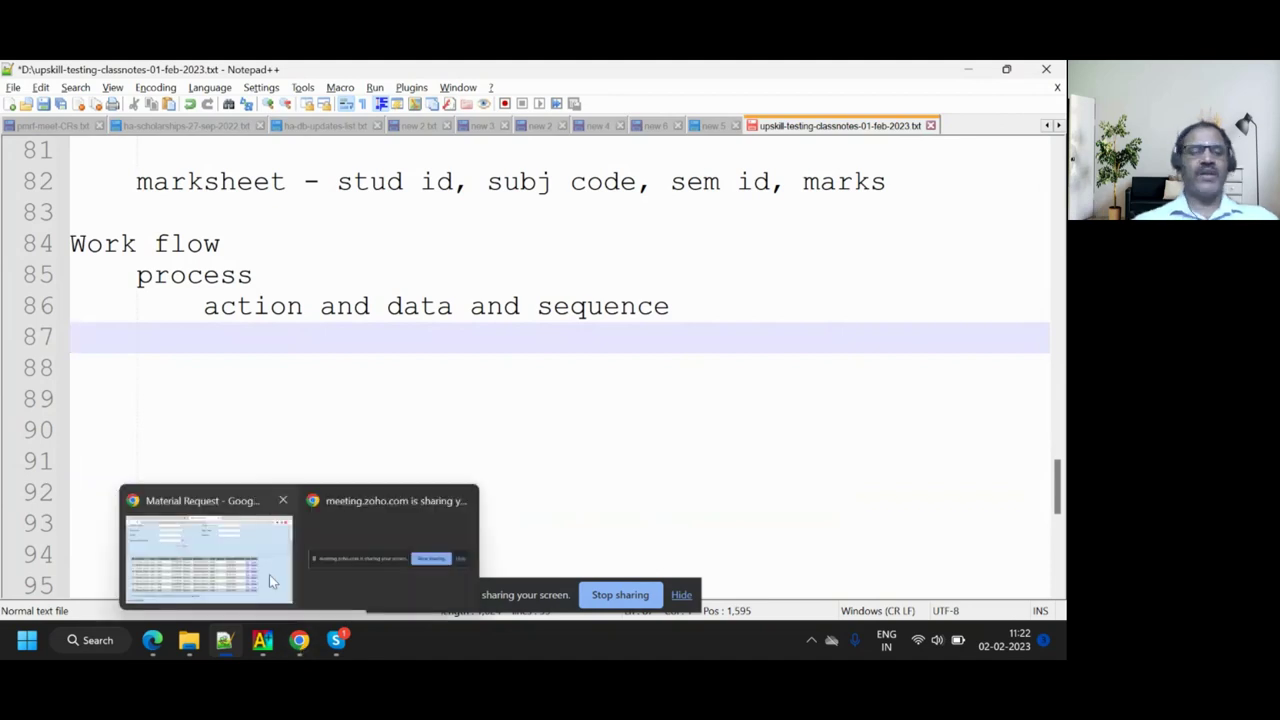
click(240, 545)
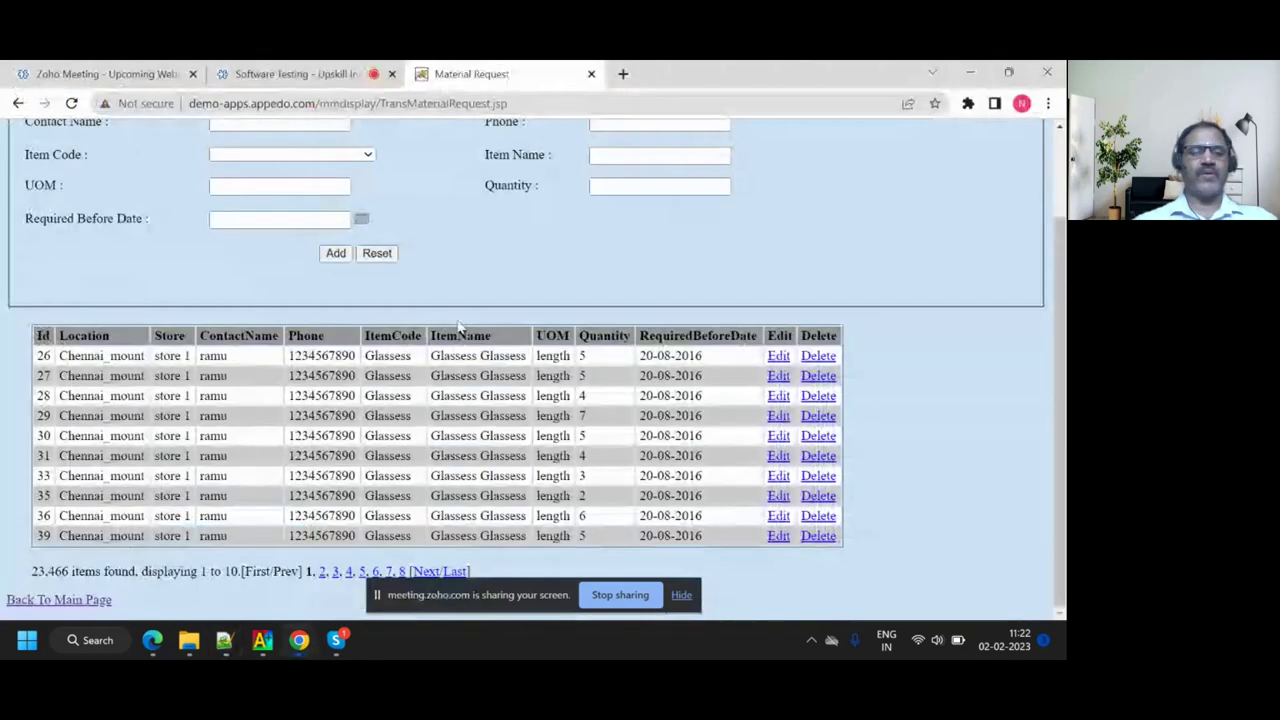
click(60, 600)
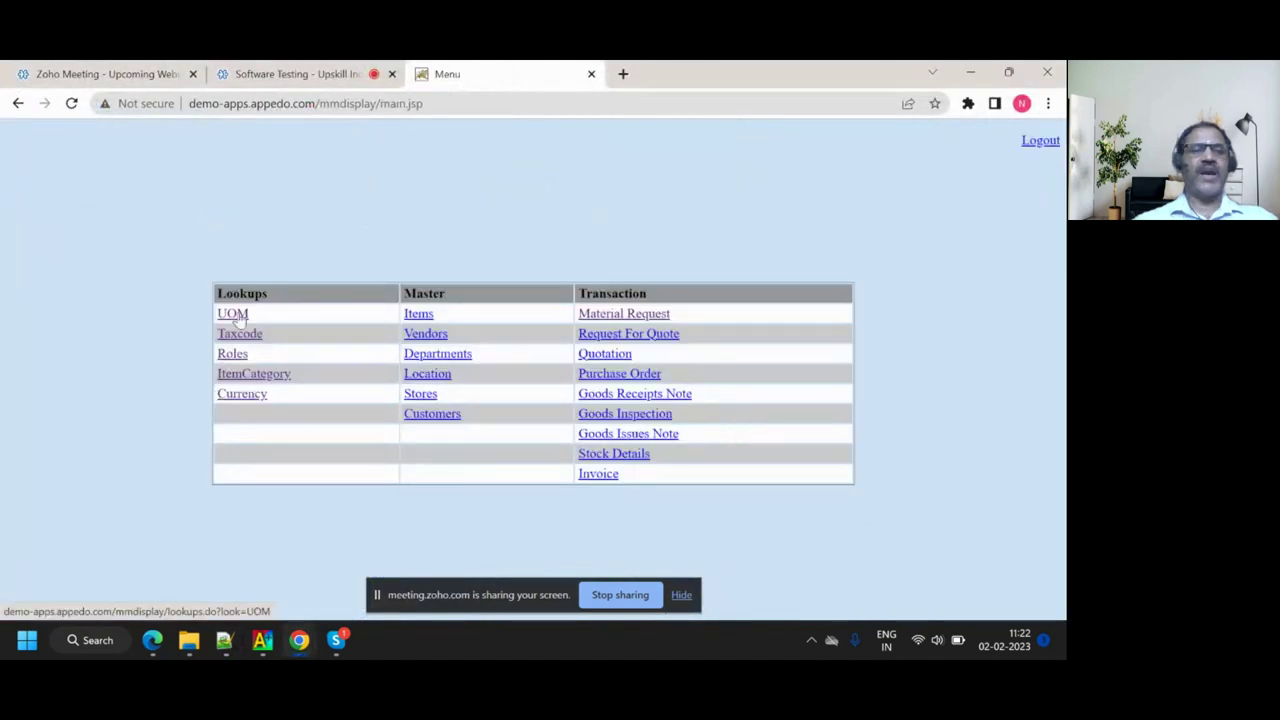
click(414, 315)
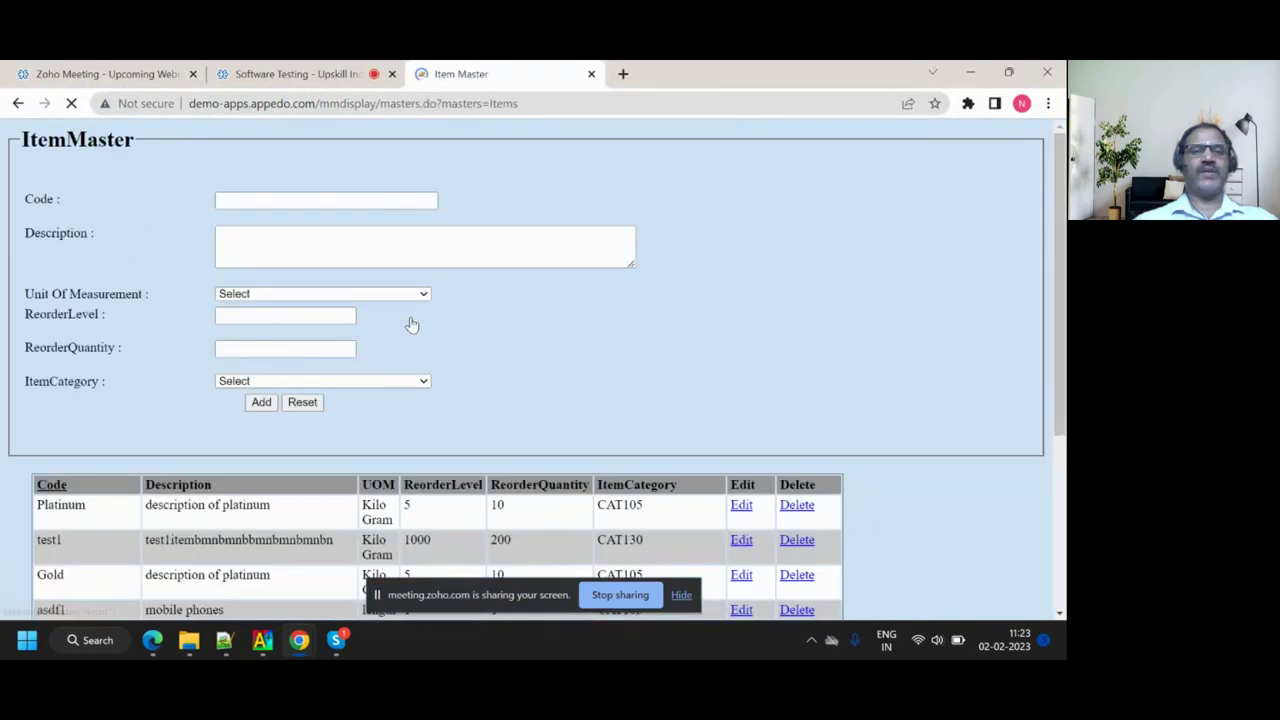
scroll(472, 342, down, 2)
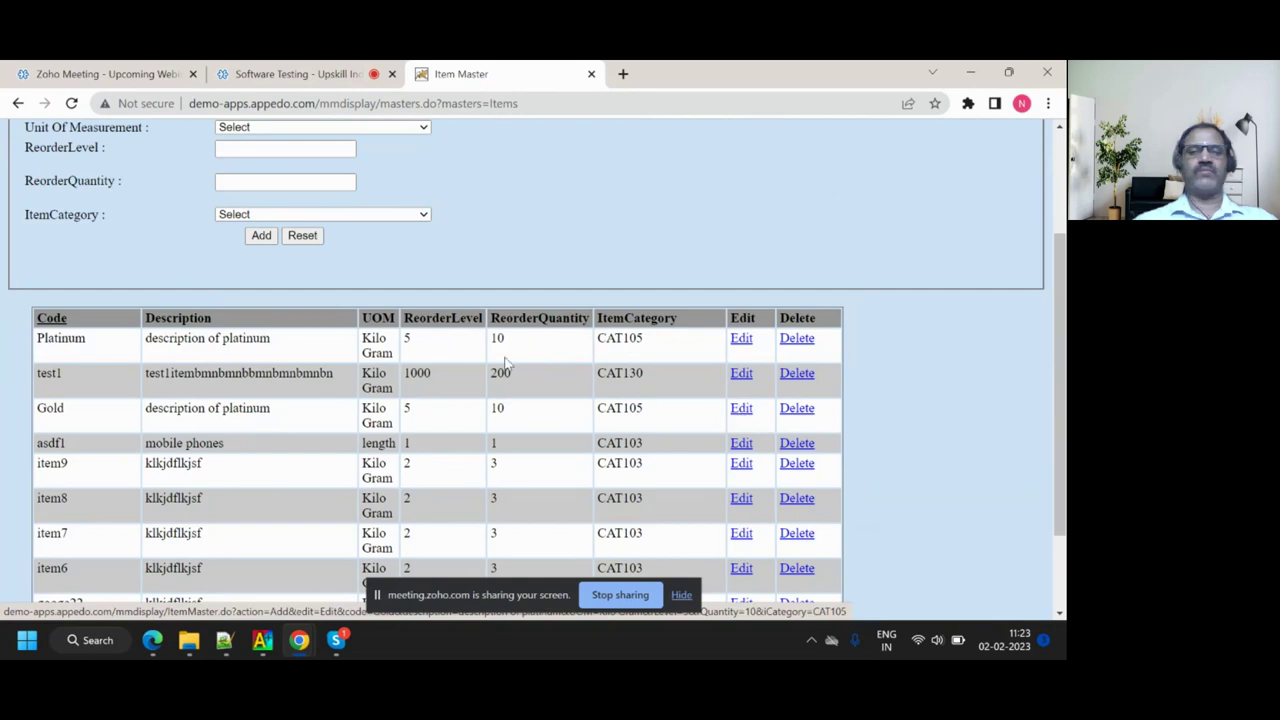
scroll(481, 344, up, 2)
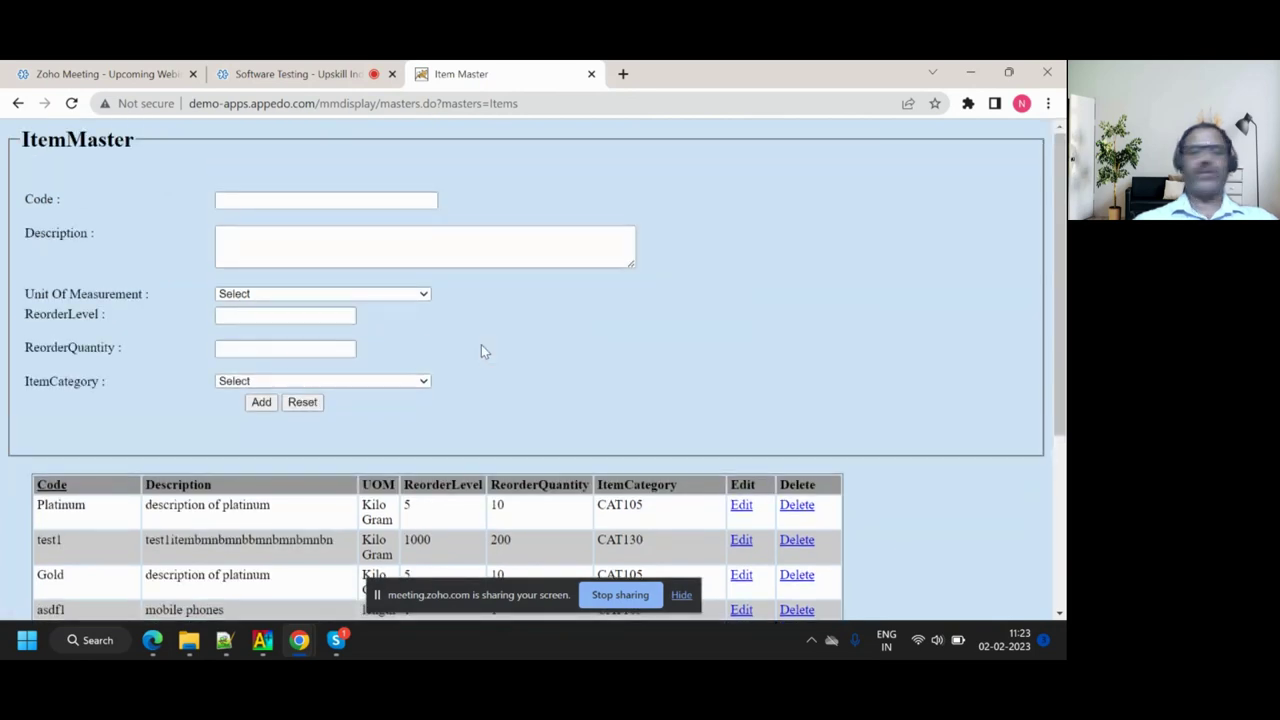
scroll(306, 420, down, 3)
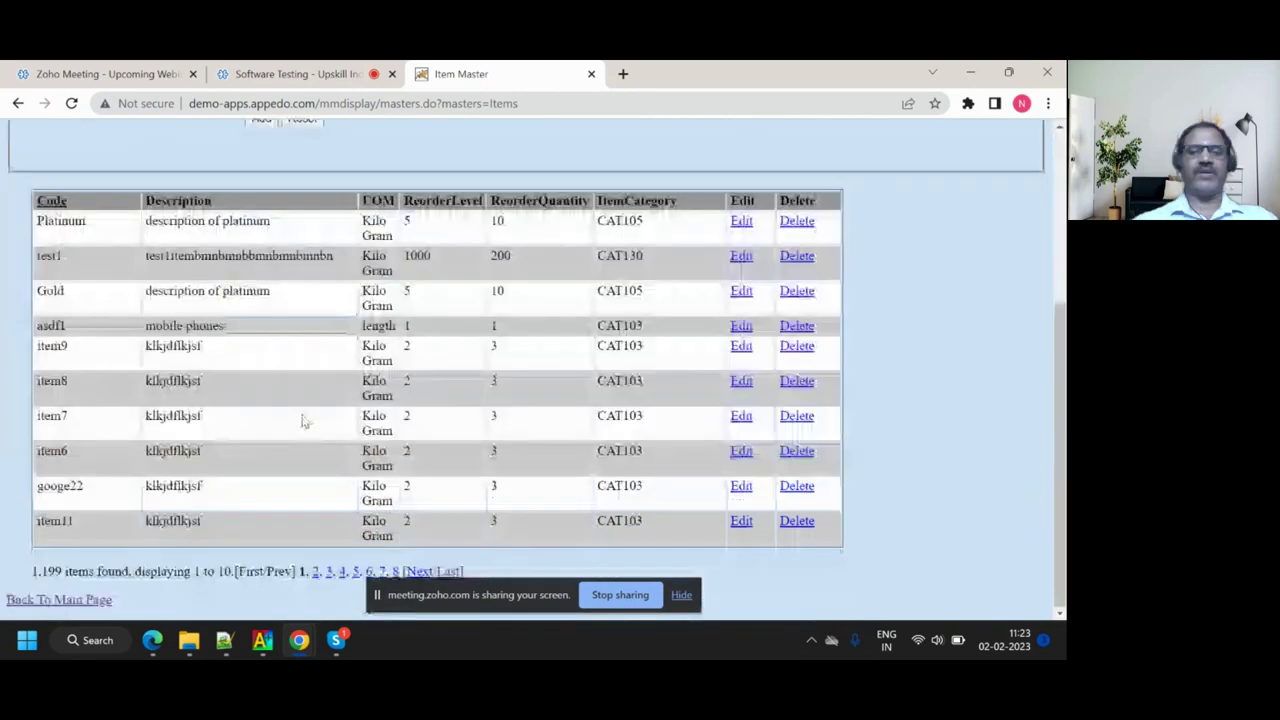
click(50, 600)
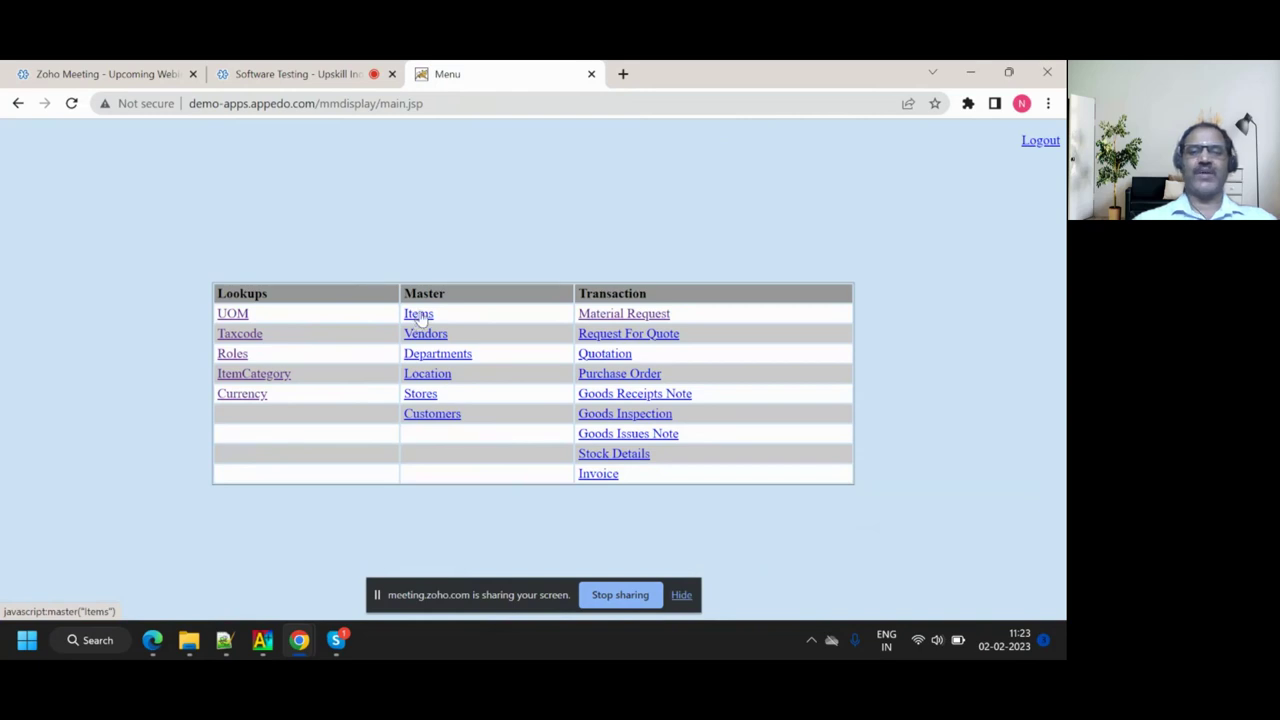
- On a new Material Request, choose item Gold so Kilo Gram and its description fill in
click(650, 318)
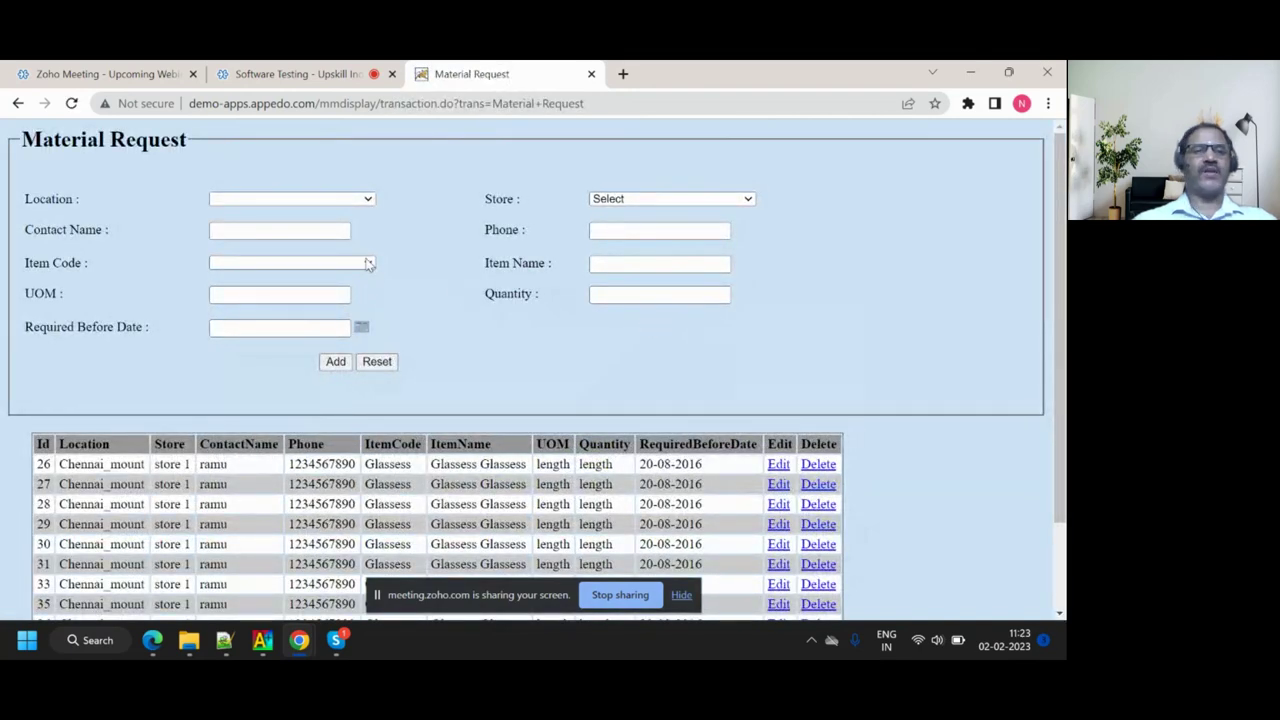
click(368, 263)
mouse_move(368, 292)
mouse_down()
mouse_move(367, 478)
mouse_move(378, 305)
mouse_up()
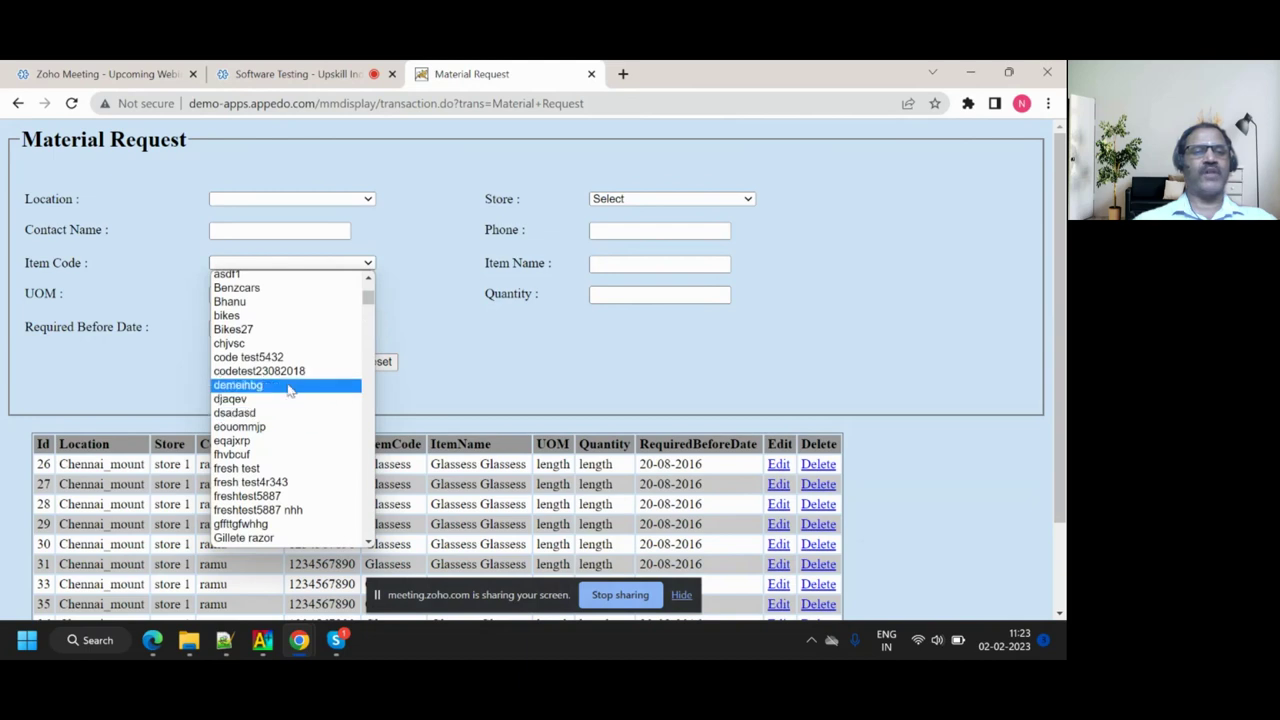
scroll(283, 425, down, 2)
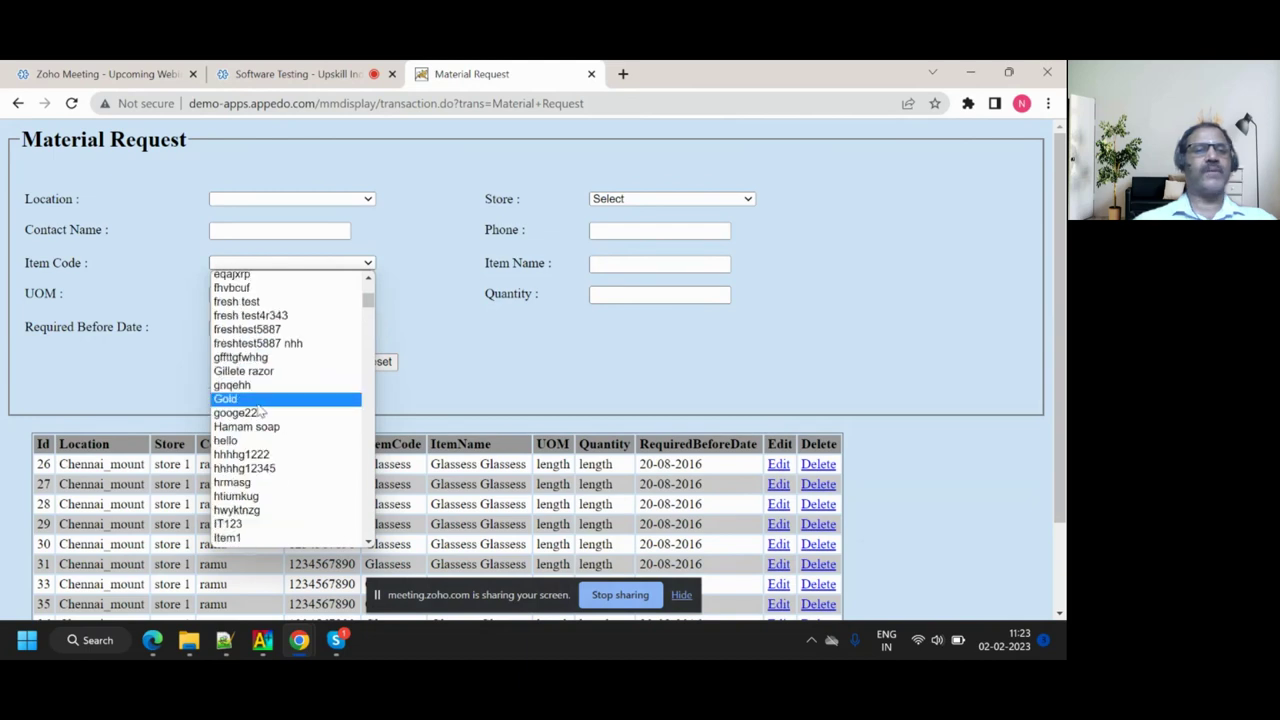
click(258, 399)
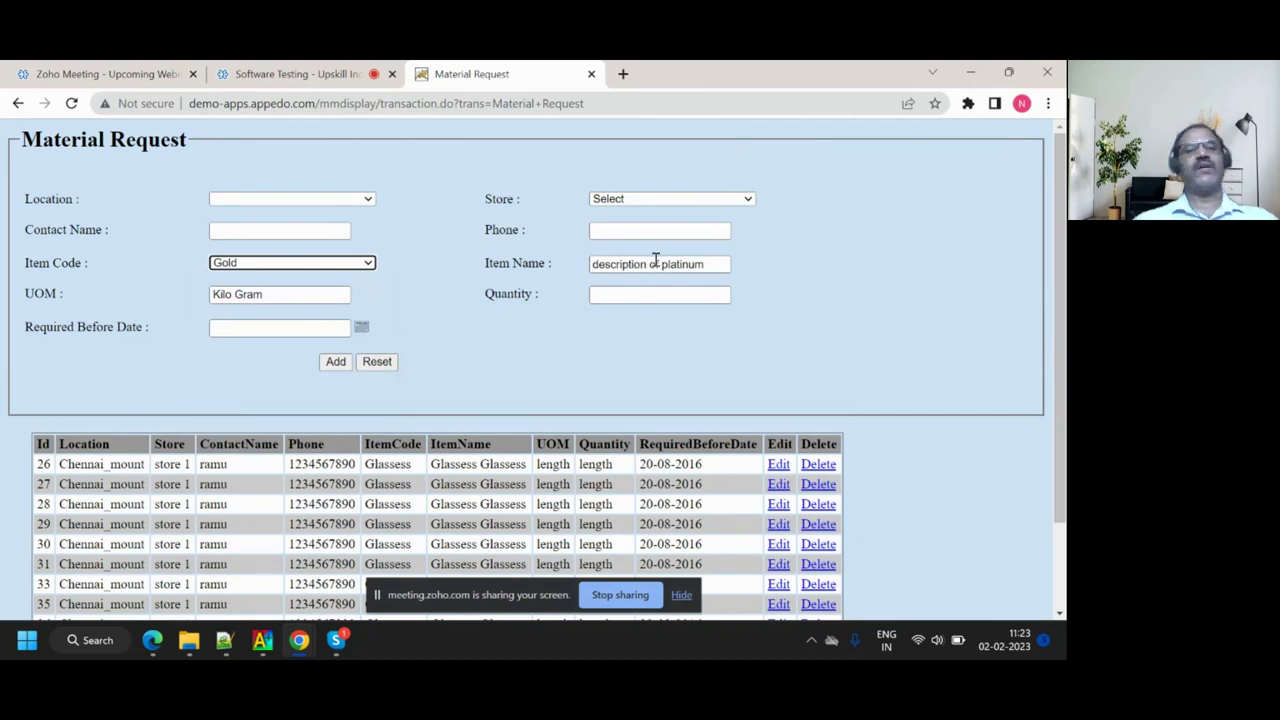
click(655, 262)
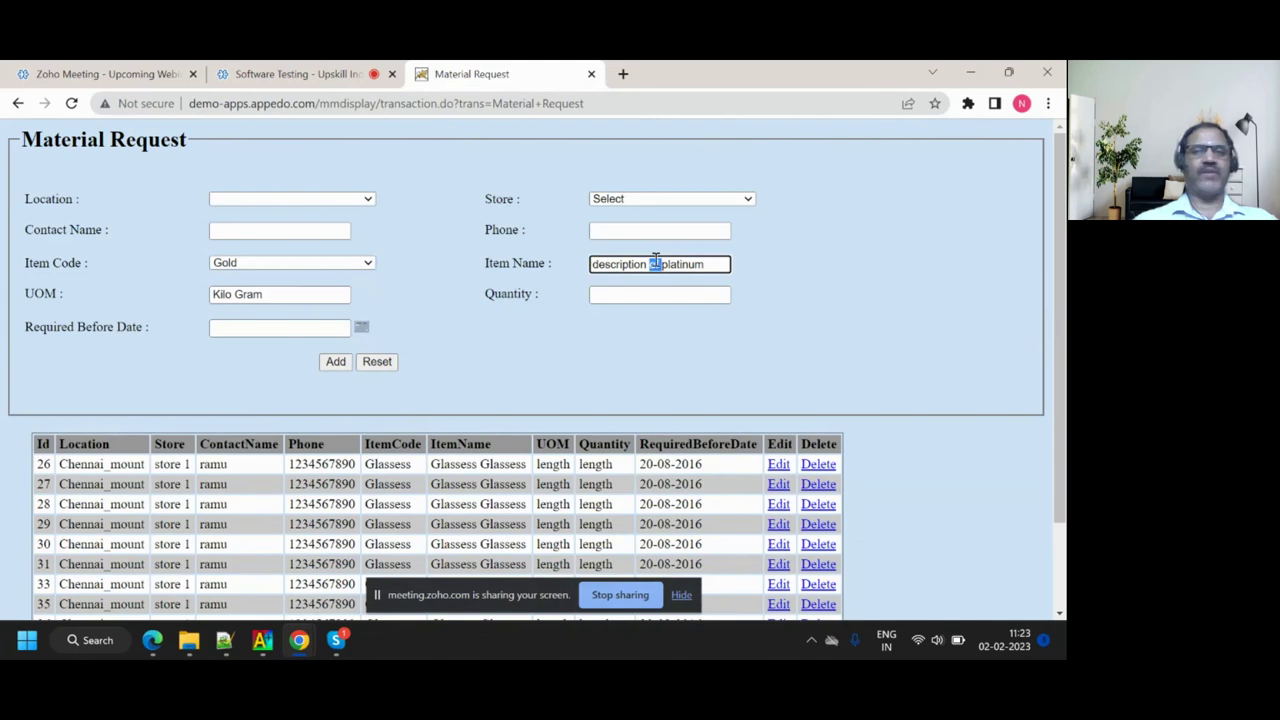
click(262, 294)
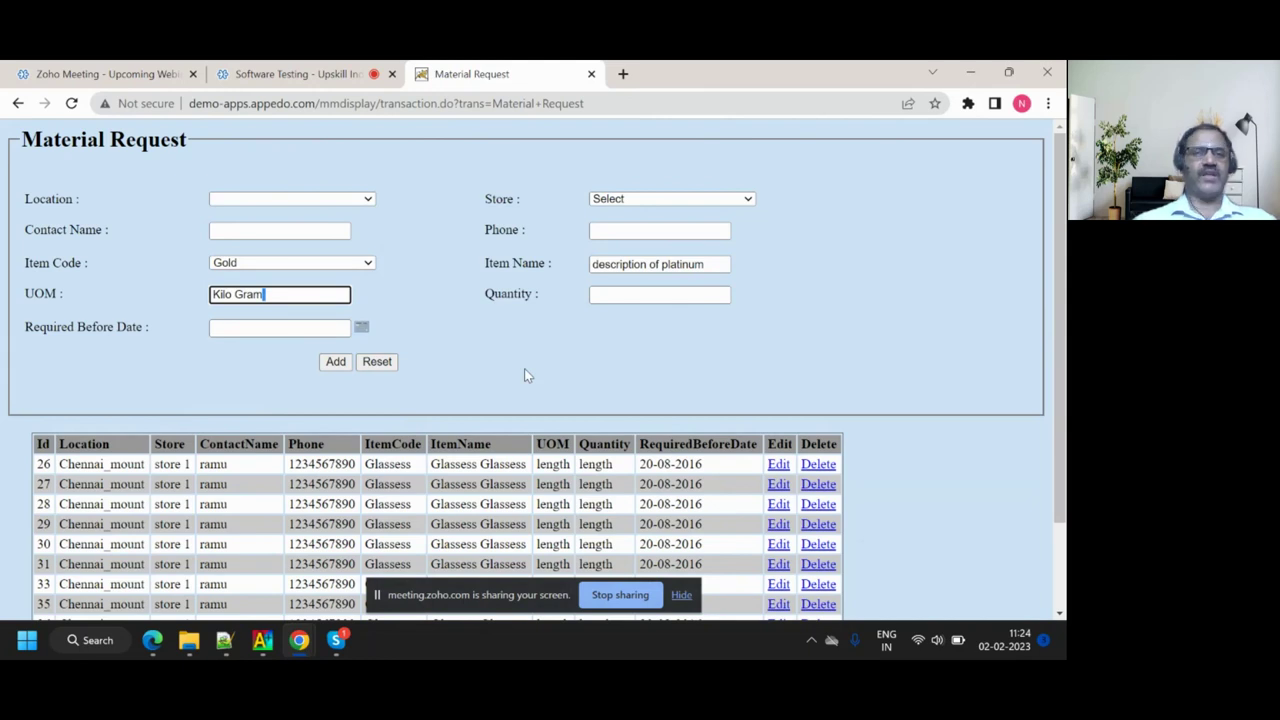
- Check the available stores in the Store list, then open the Stores master
click(698, 199)
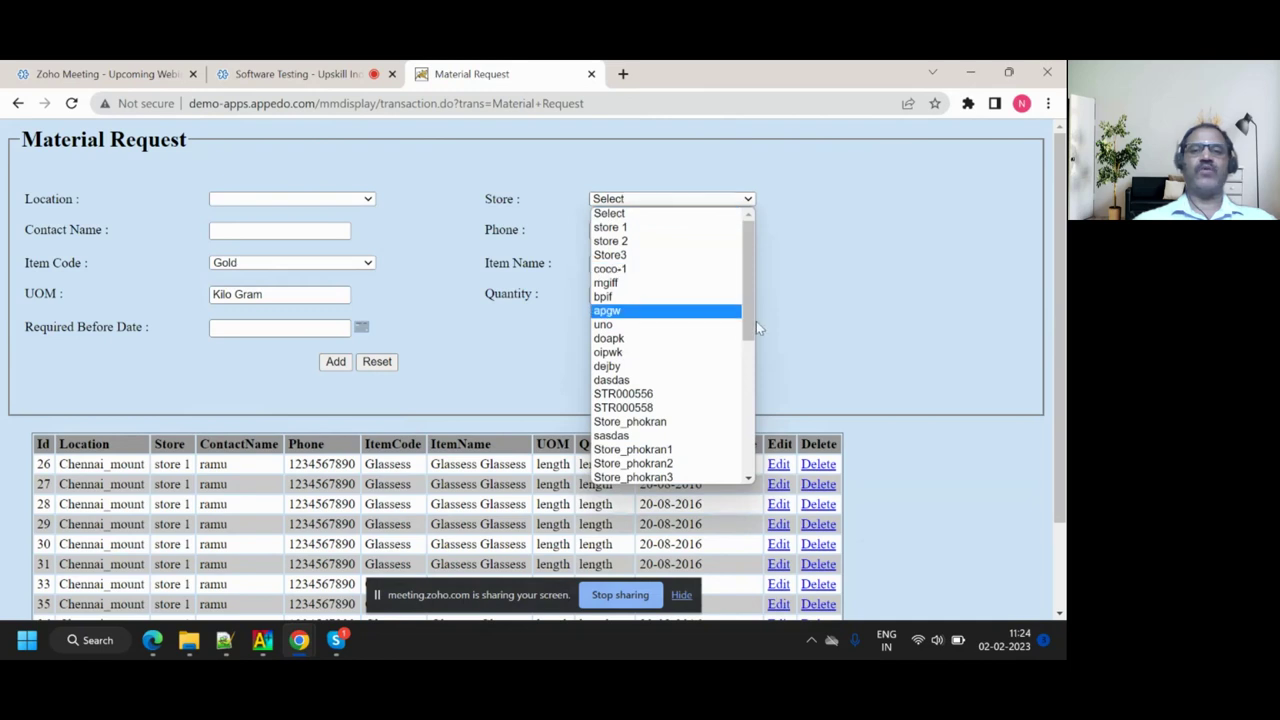
drag(756, 321, 750, 458)
click(856, 288)
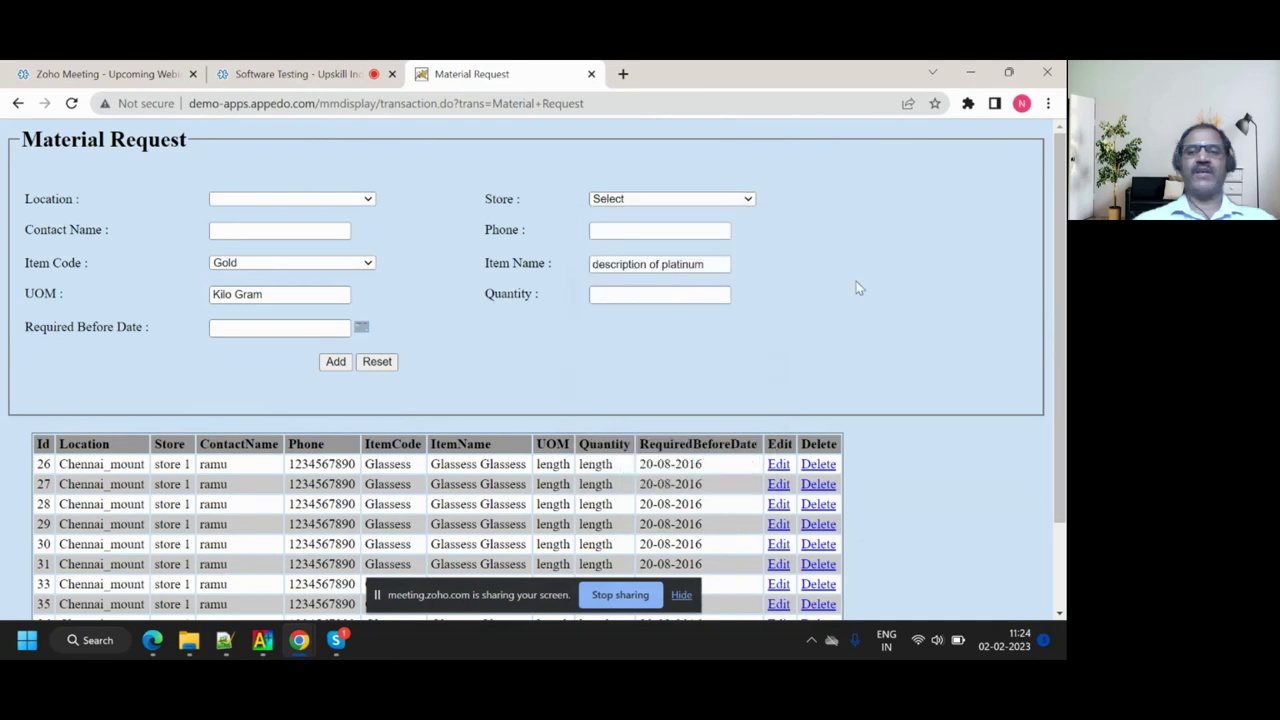
scroll(856, 288, down, 1)
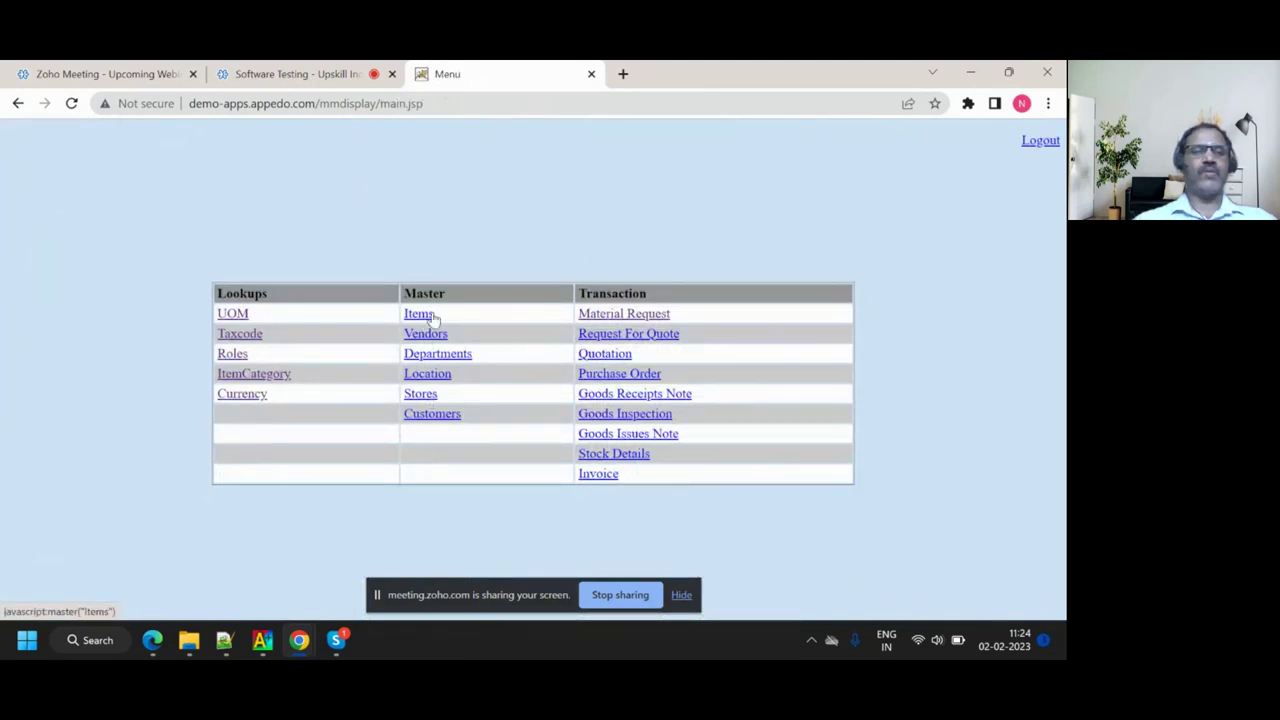
click(422, 396)
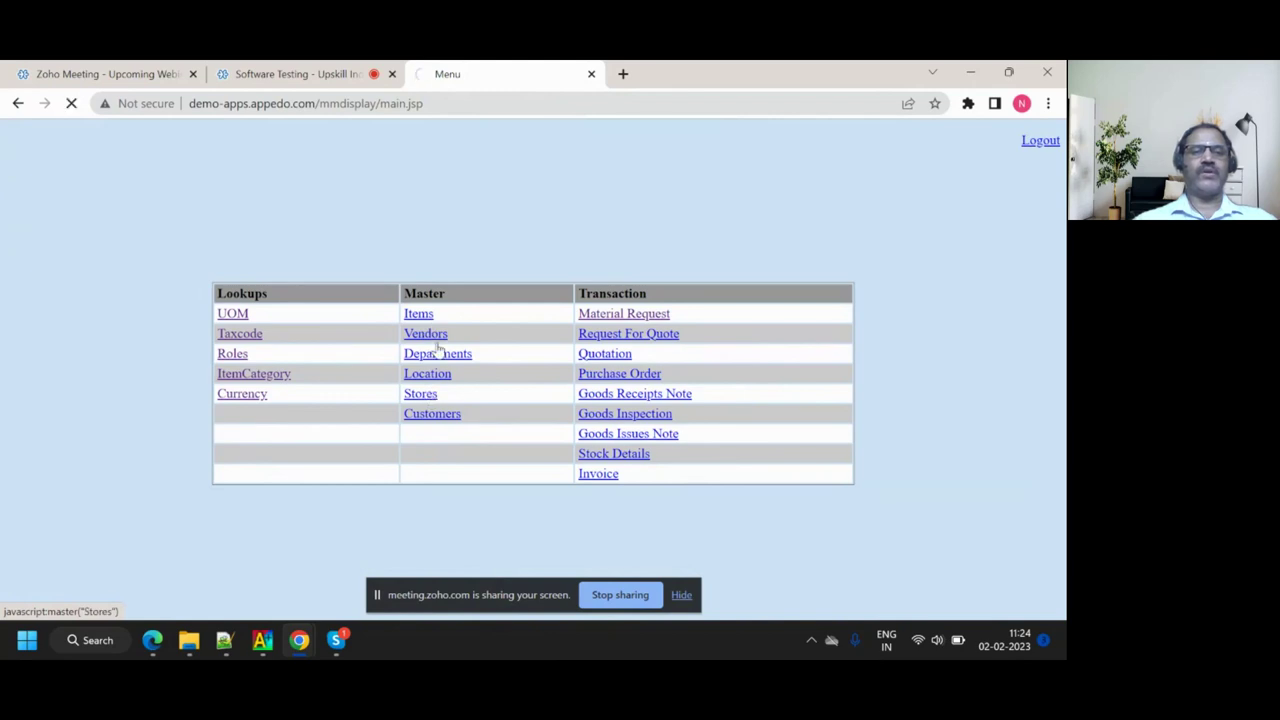
- Add store CHN001 at 123 anna salai, chennai, then return to the main menu
click(314, 201)
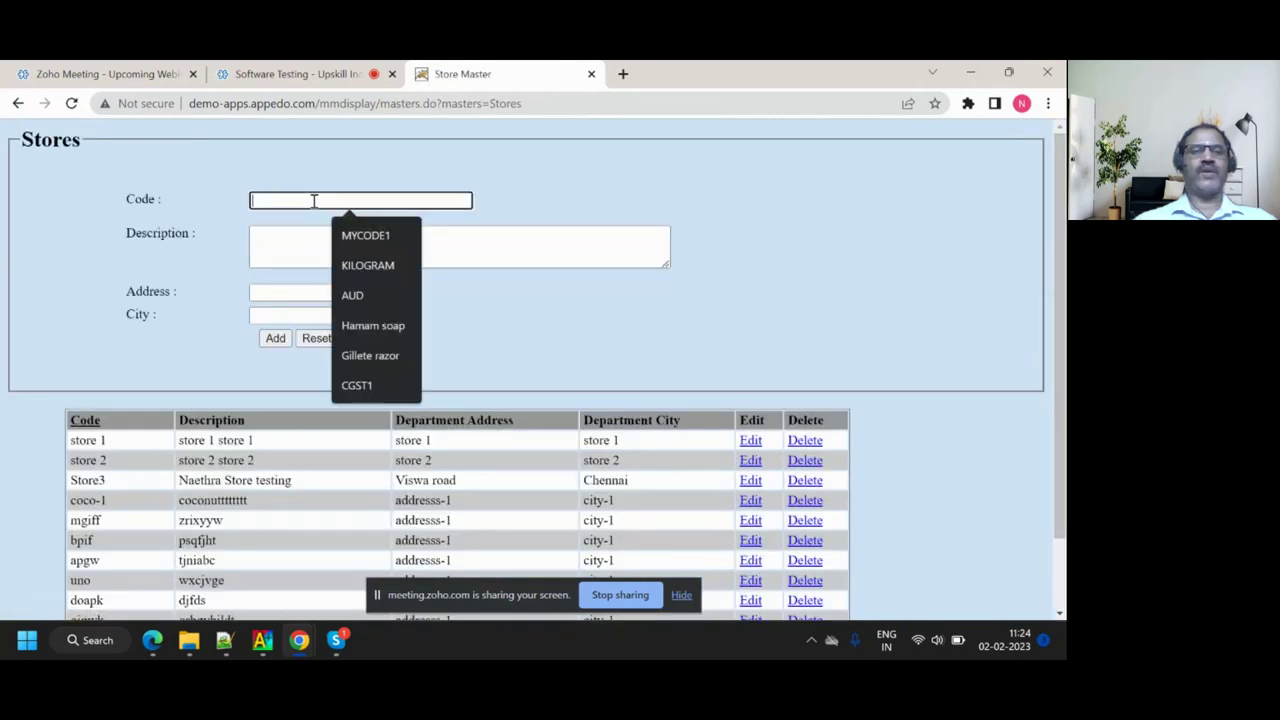
text(CHN001)
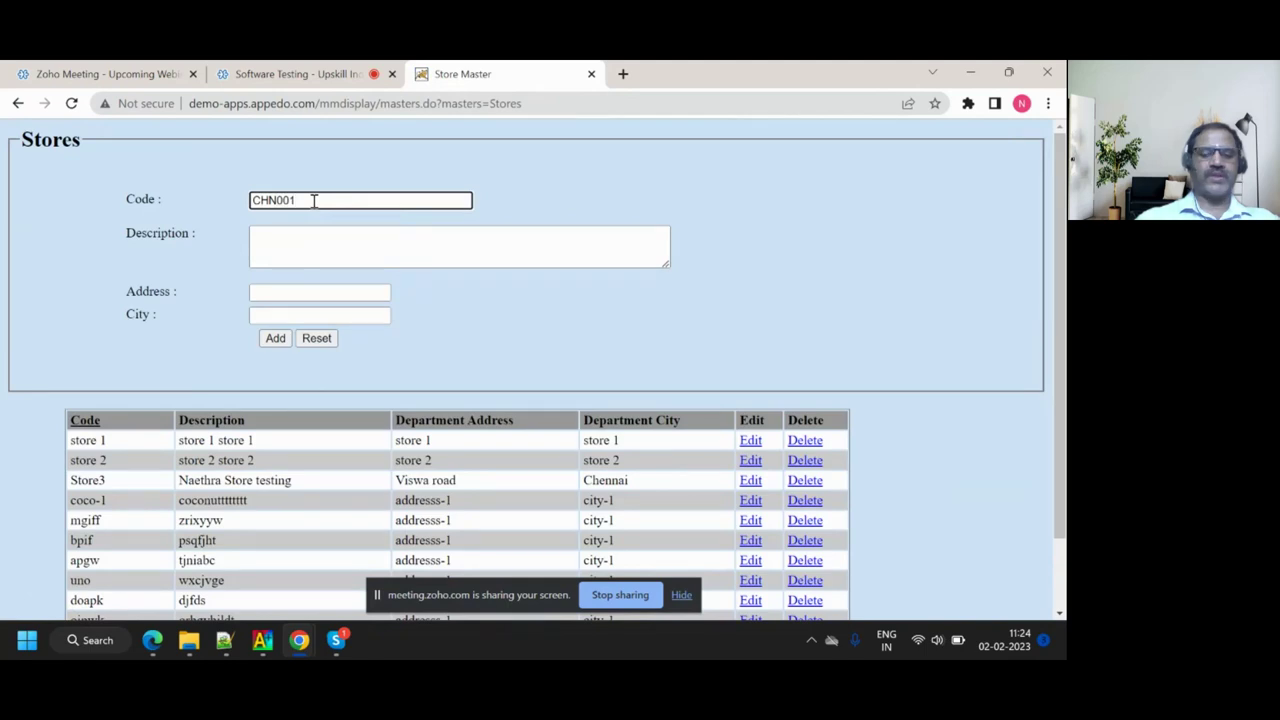
key(Tab)
text(CHN)
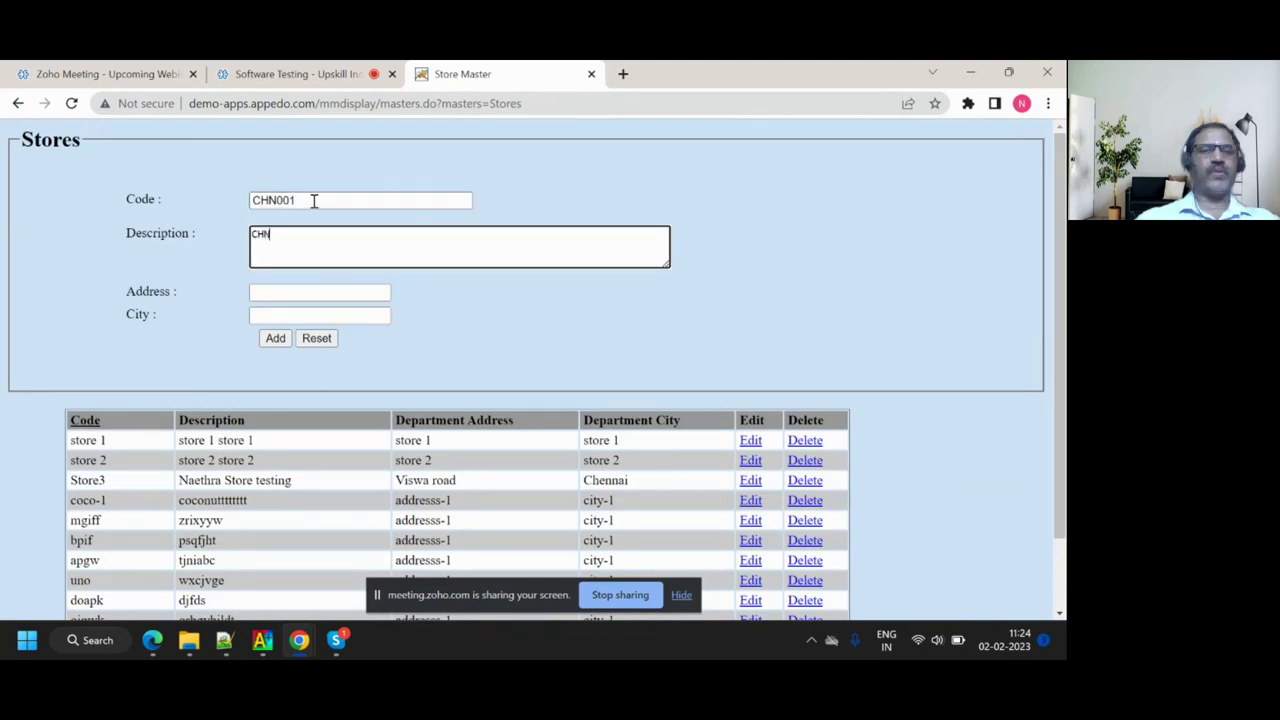
text(001 anna)
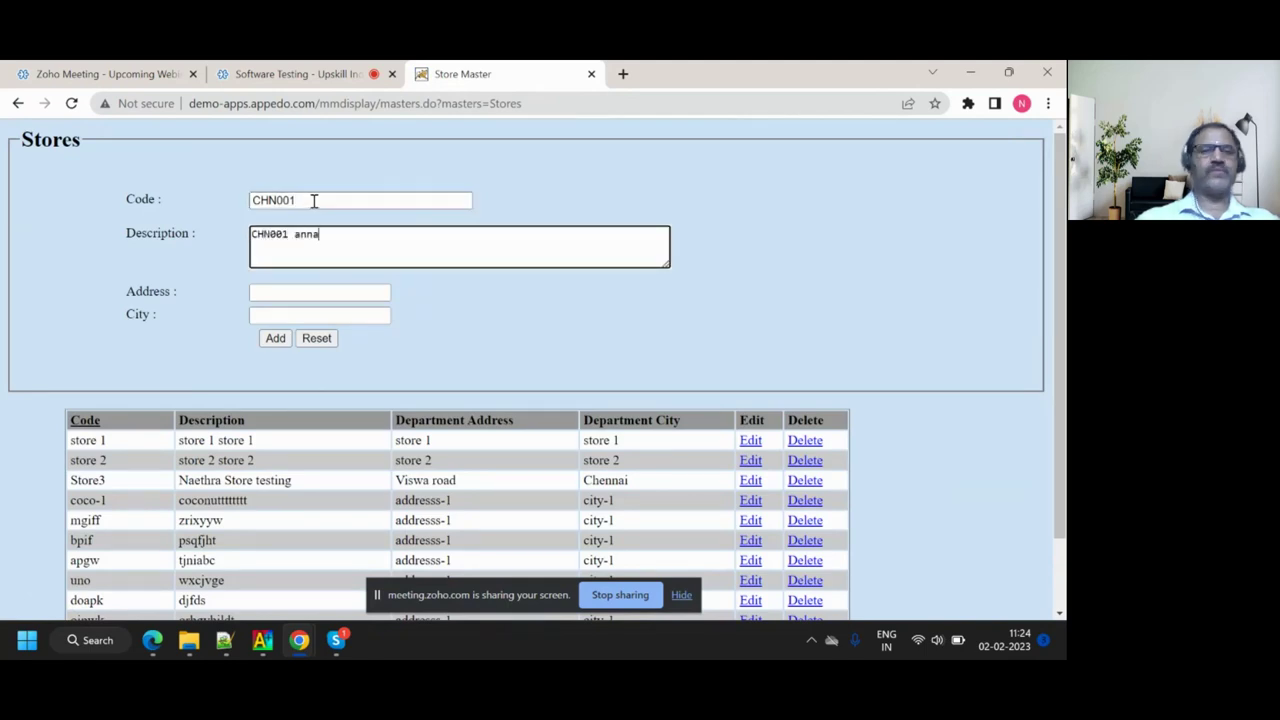
text( salai)
key(Tab)
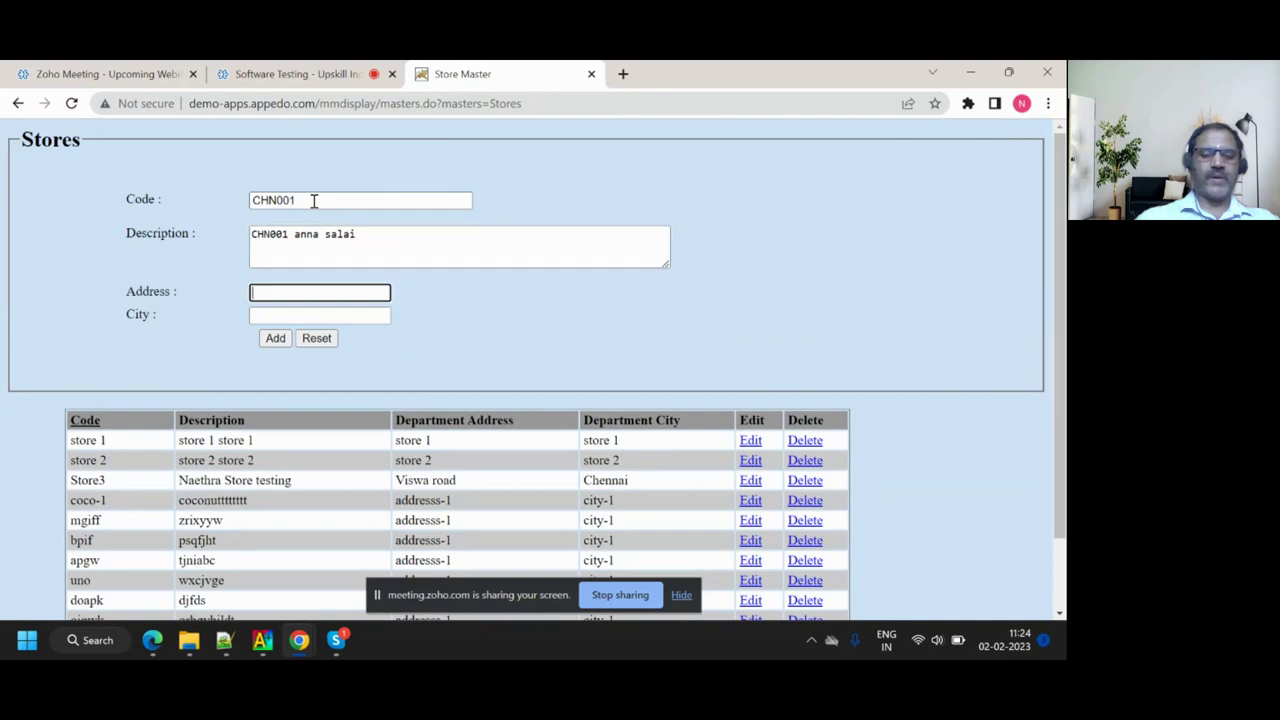
text(123 anna salai)
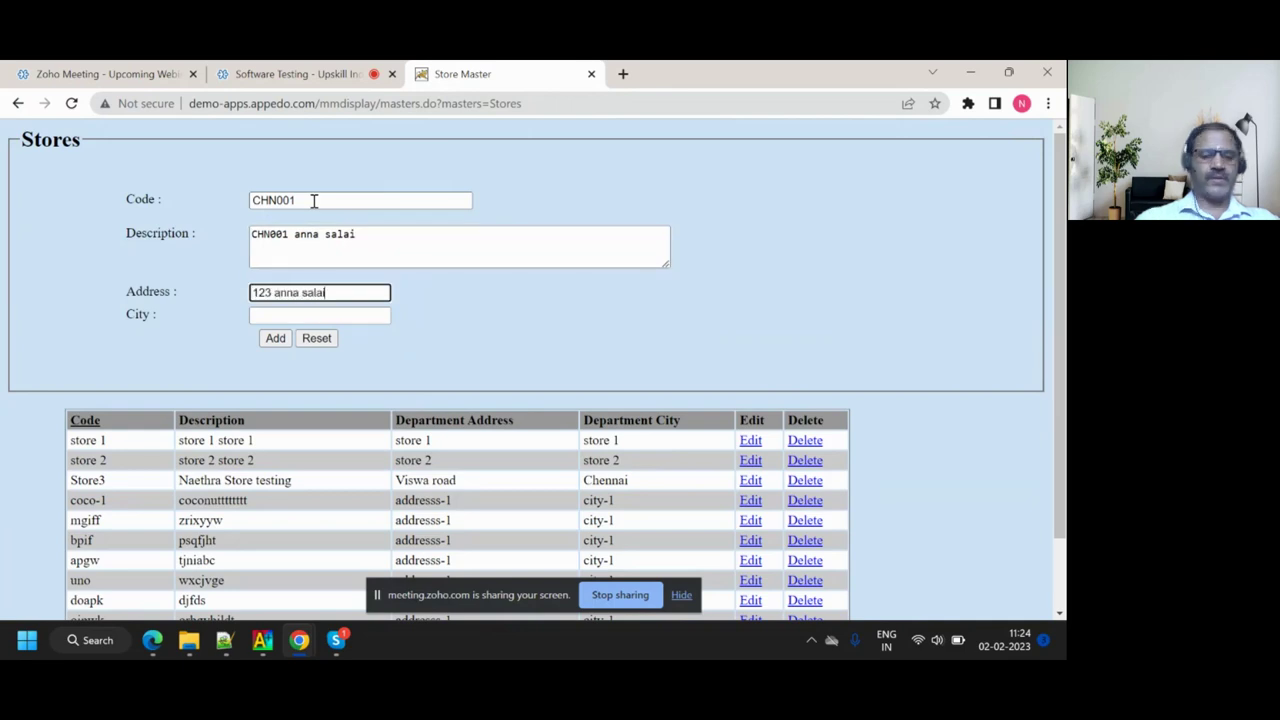
key(Tab)
text(che)
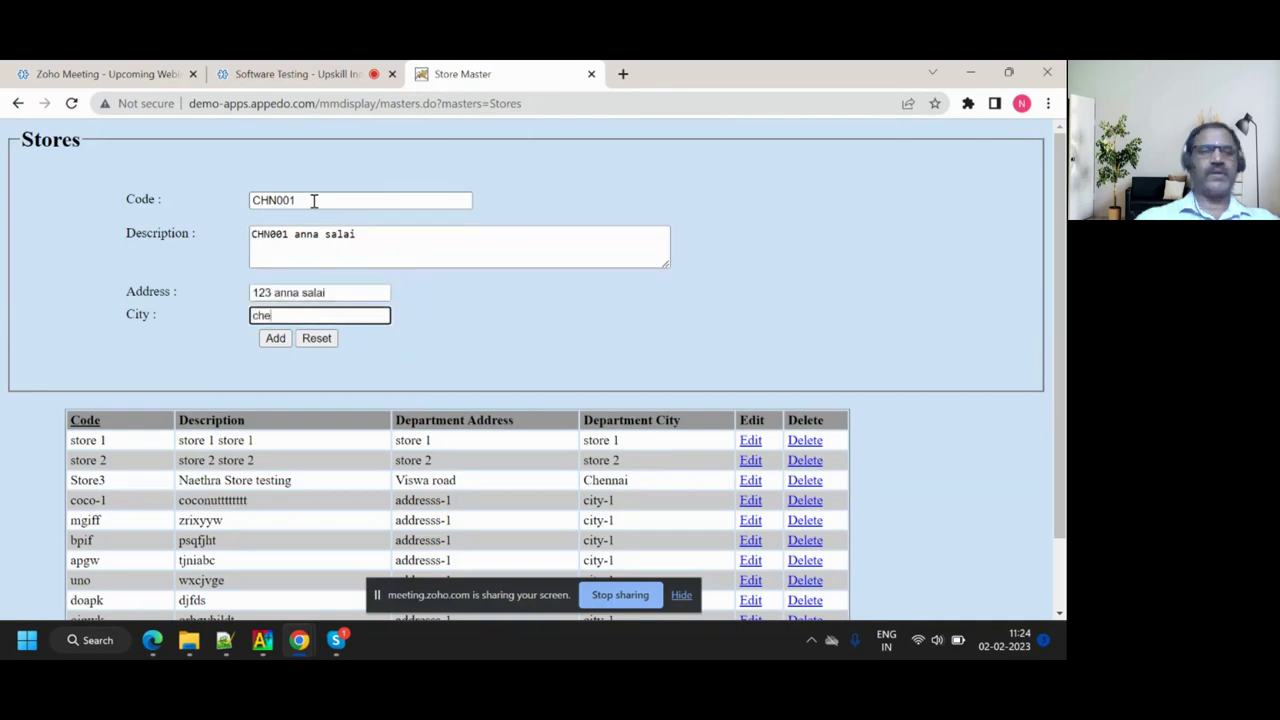
text(nnai)
click(275, 338)
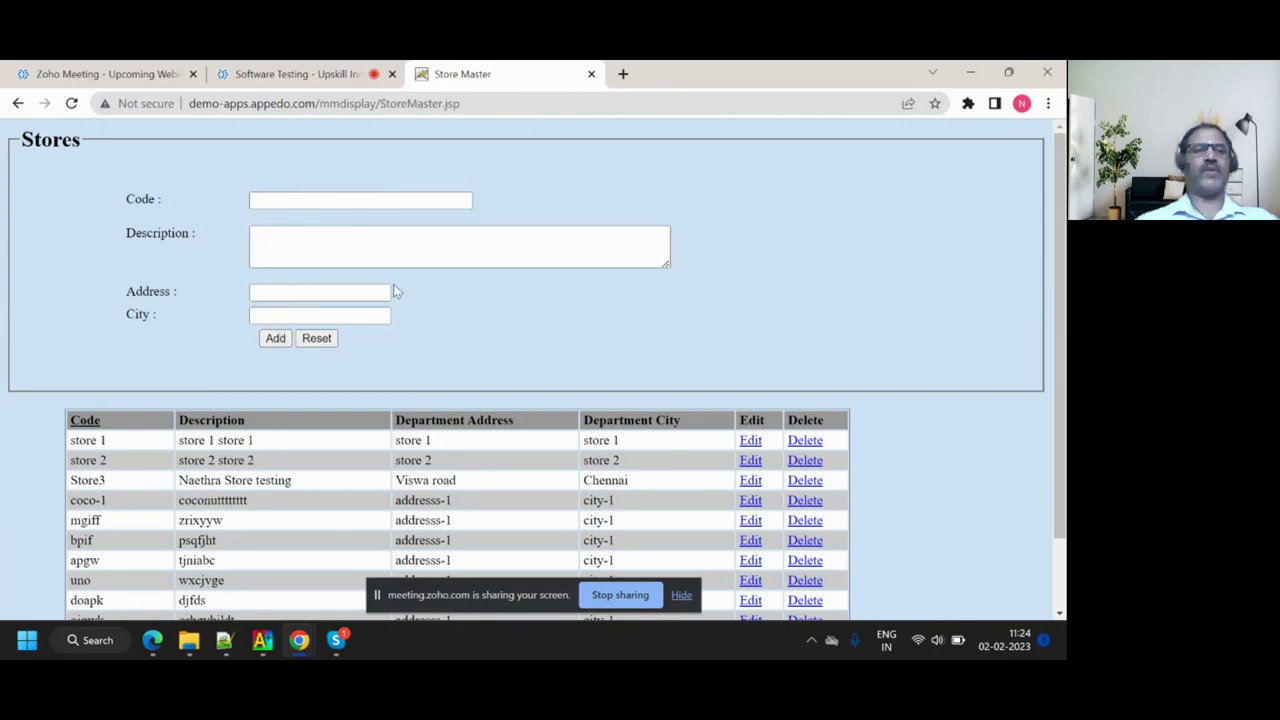
scroll(393, 284, down, 2)
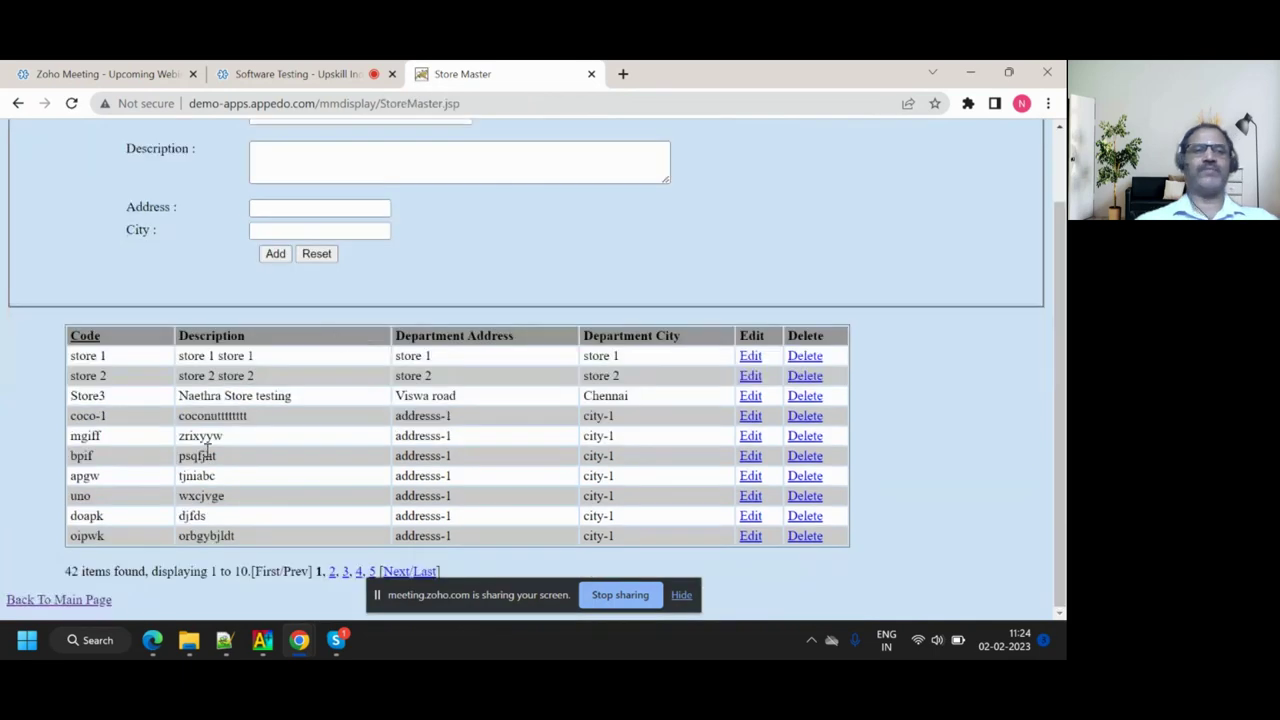
click(52, 600)
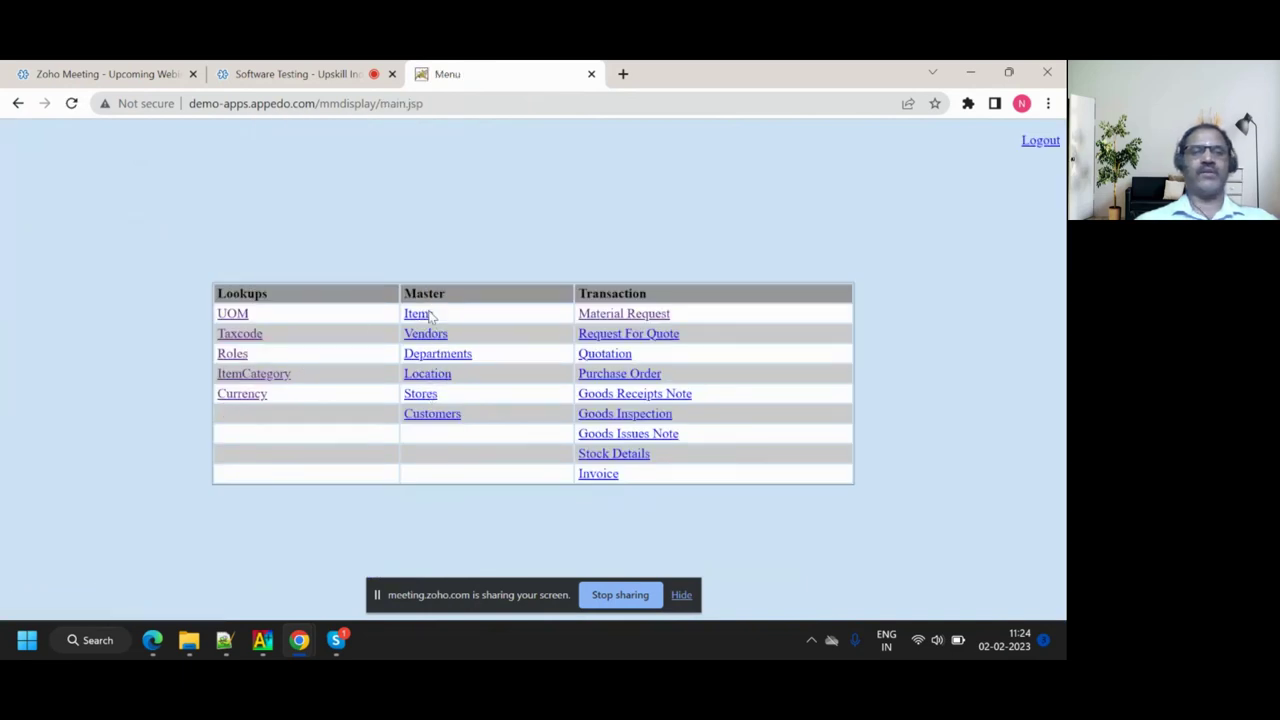
- Open a Material Request with Location salem and the new store CHN001
click(626, 318)
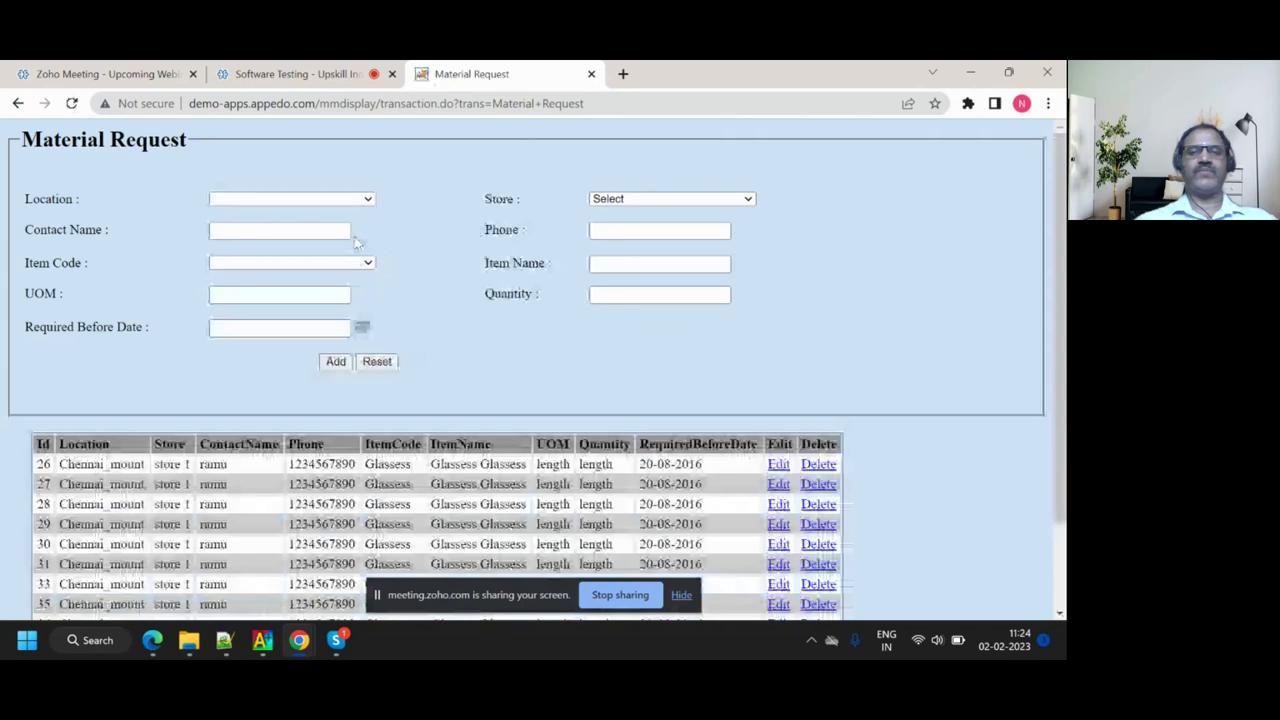
click(323, 205)
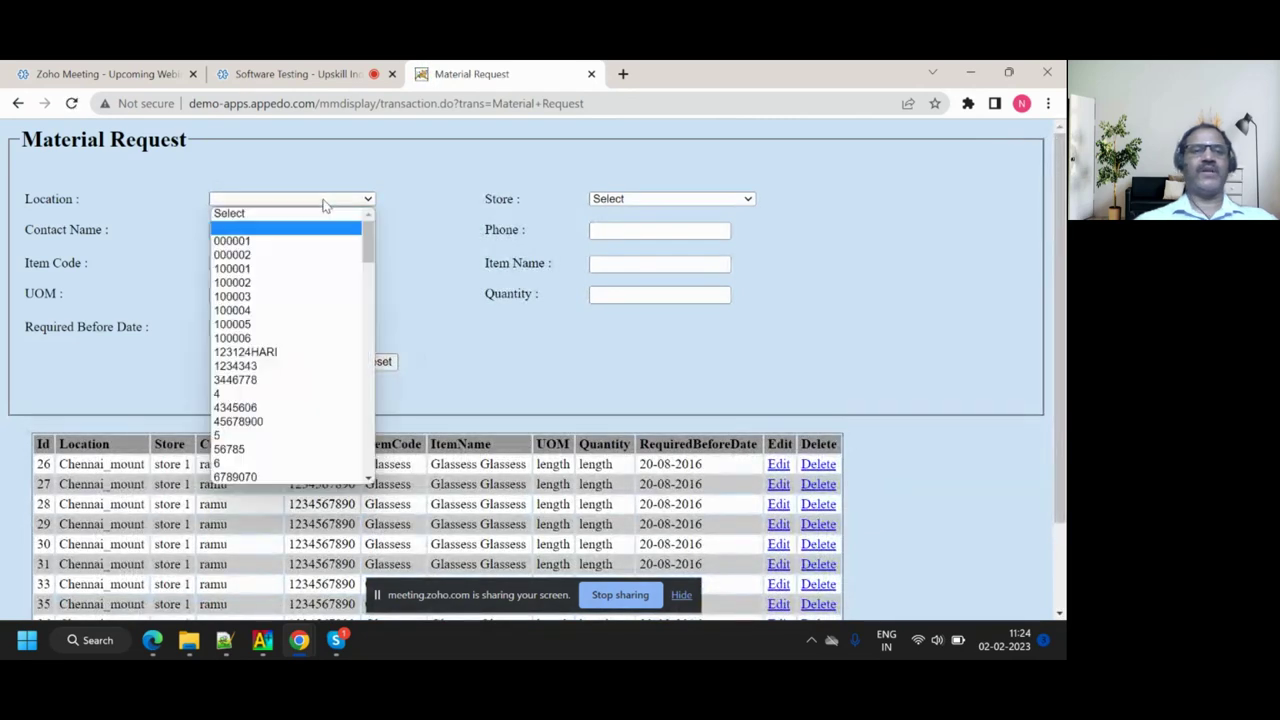
scroll(325, 356, down, 20)
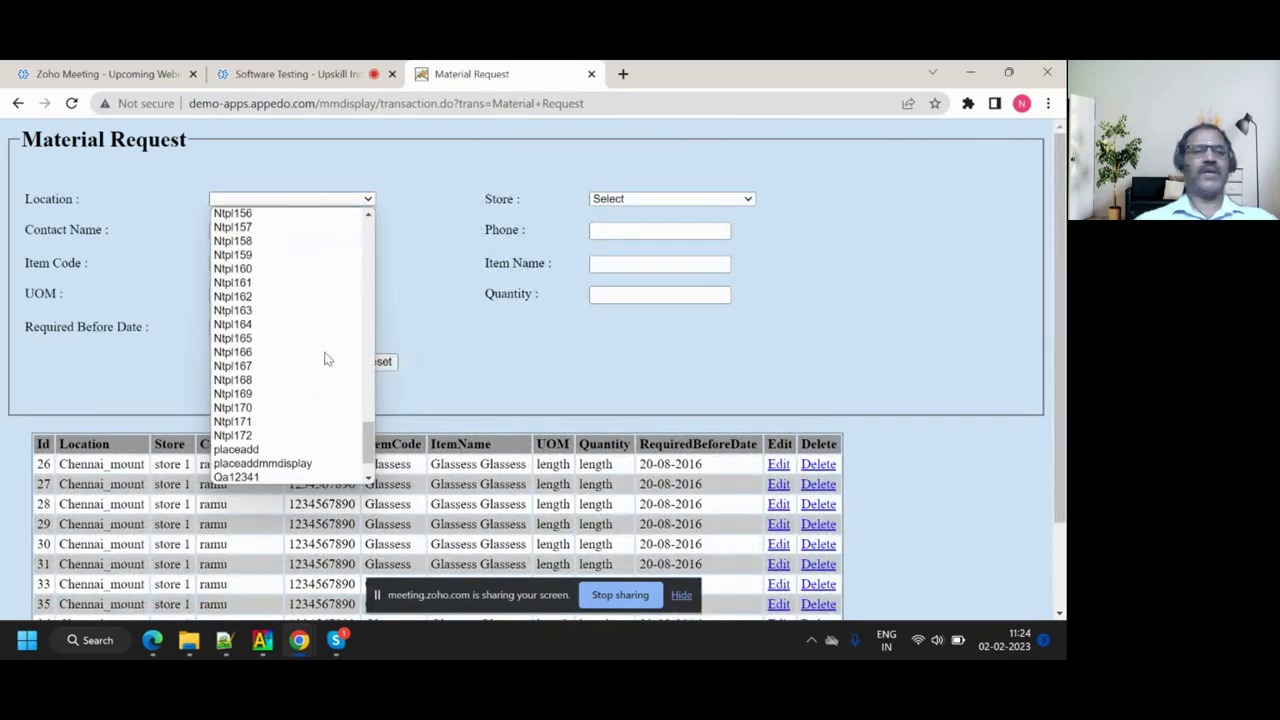
scroll(325, 358, down, 2)
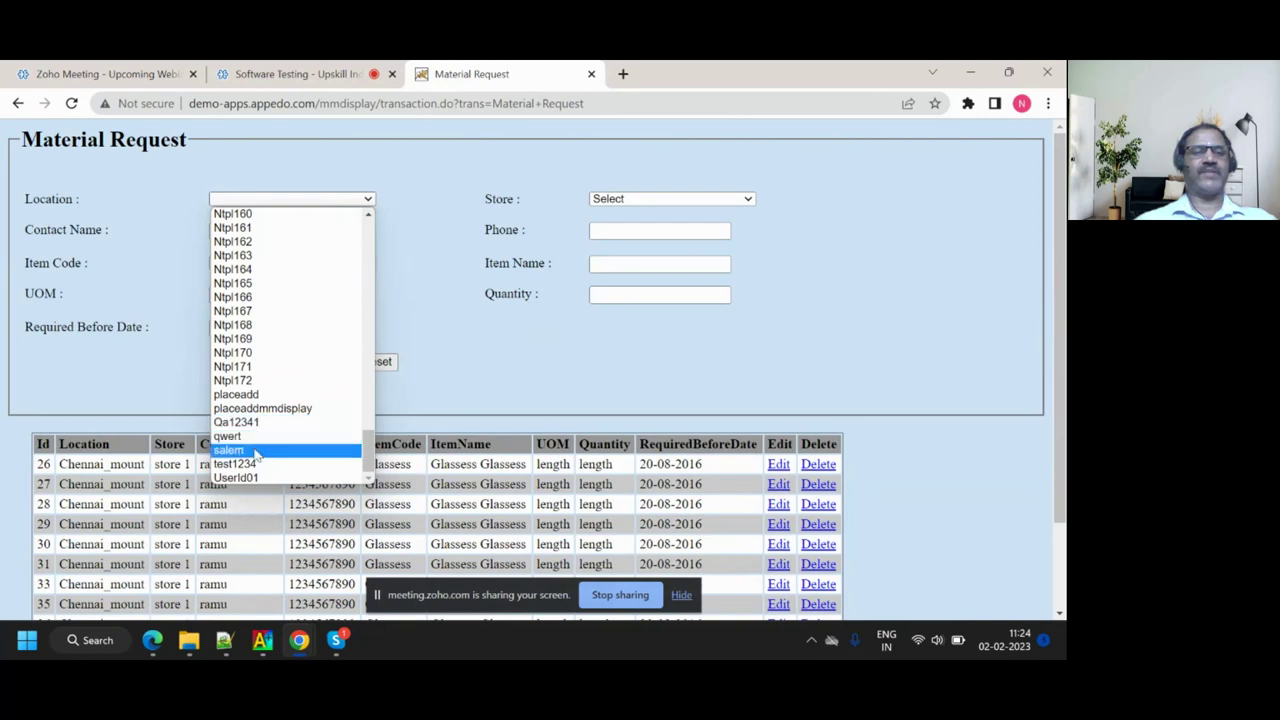
click(257, 452)
click(711, 202)
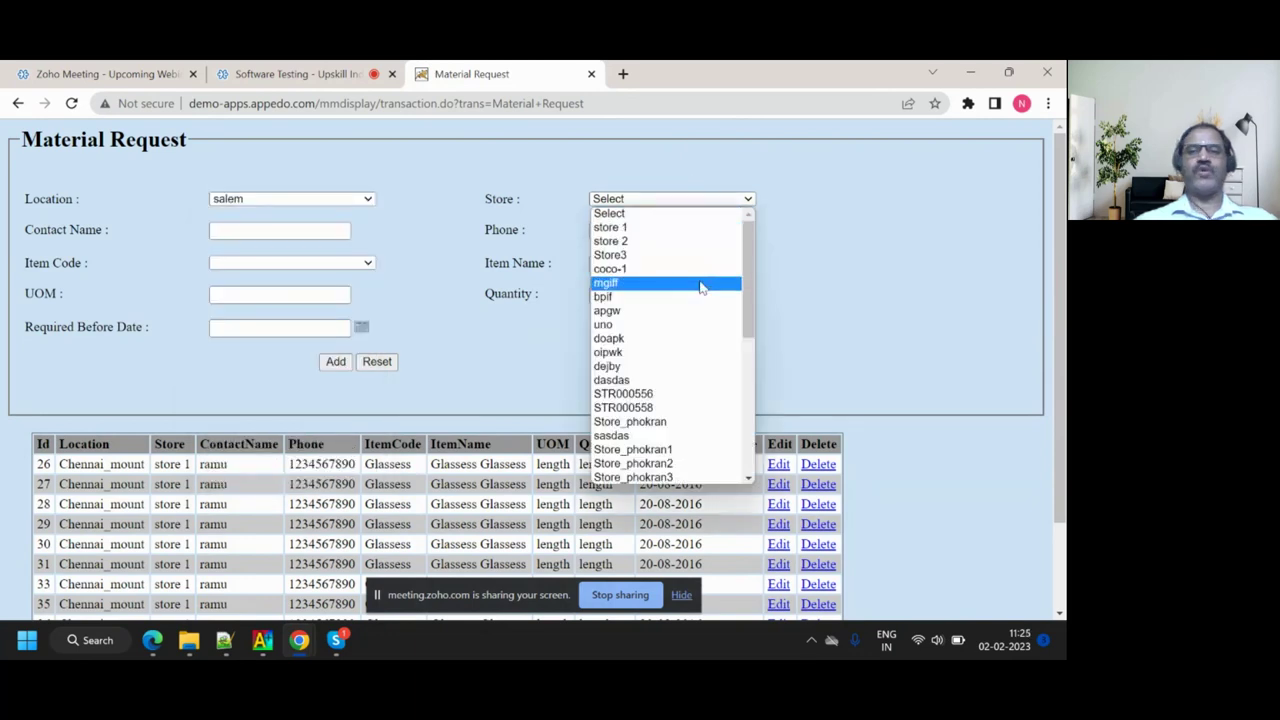
scroll(701, 288, down, 10)
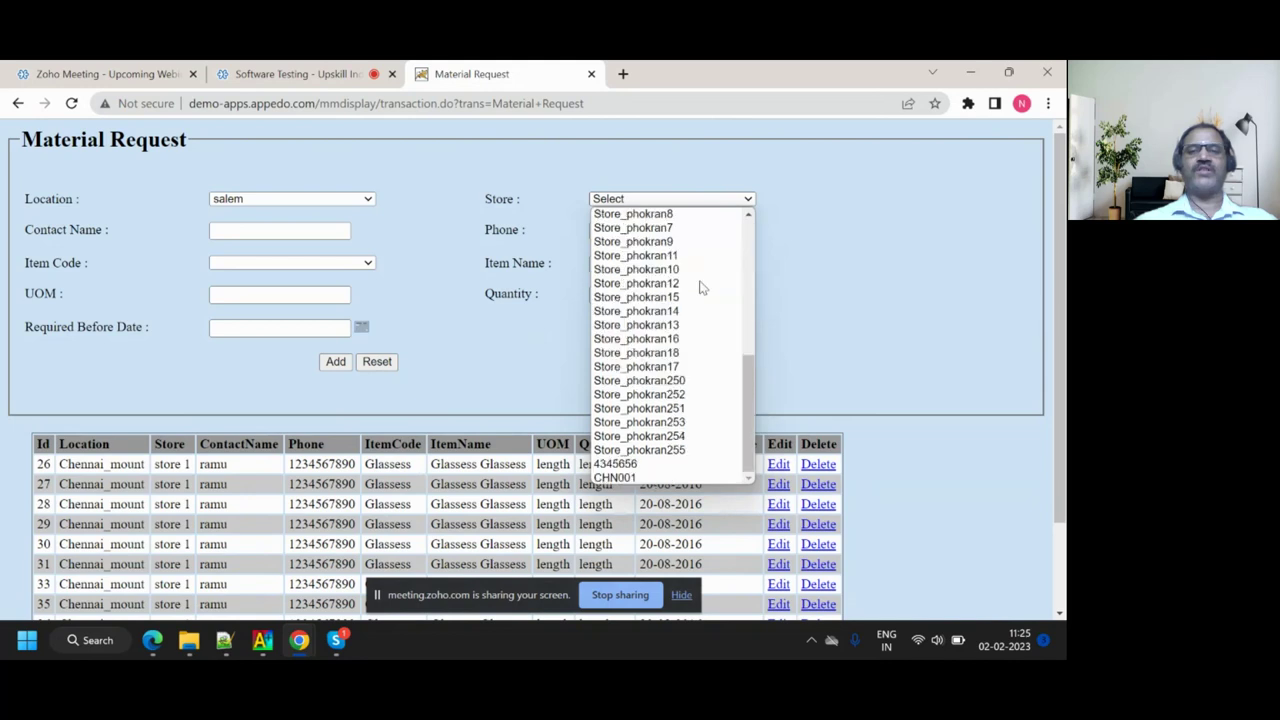
click(643, 478)
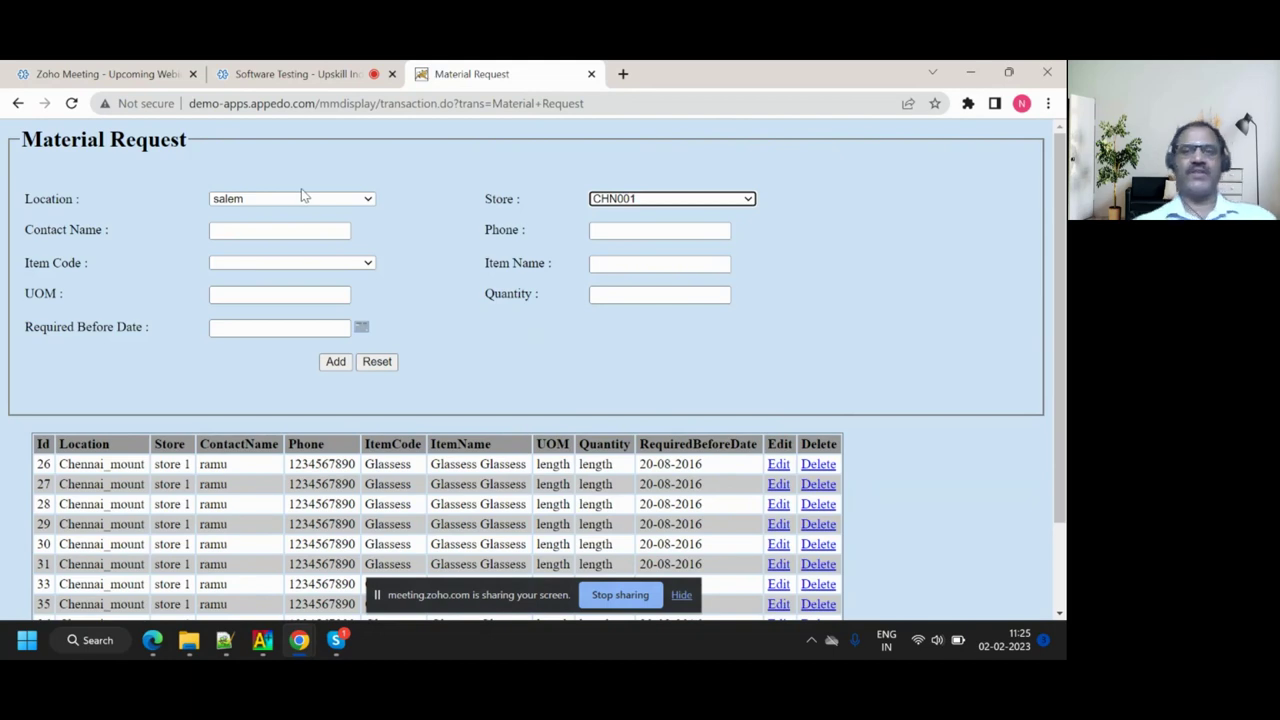
- Choose Gold as the Item Code so Kilo Gram fills in
click(355, 264)
scroll(338, 340, down, 10)
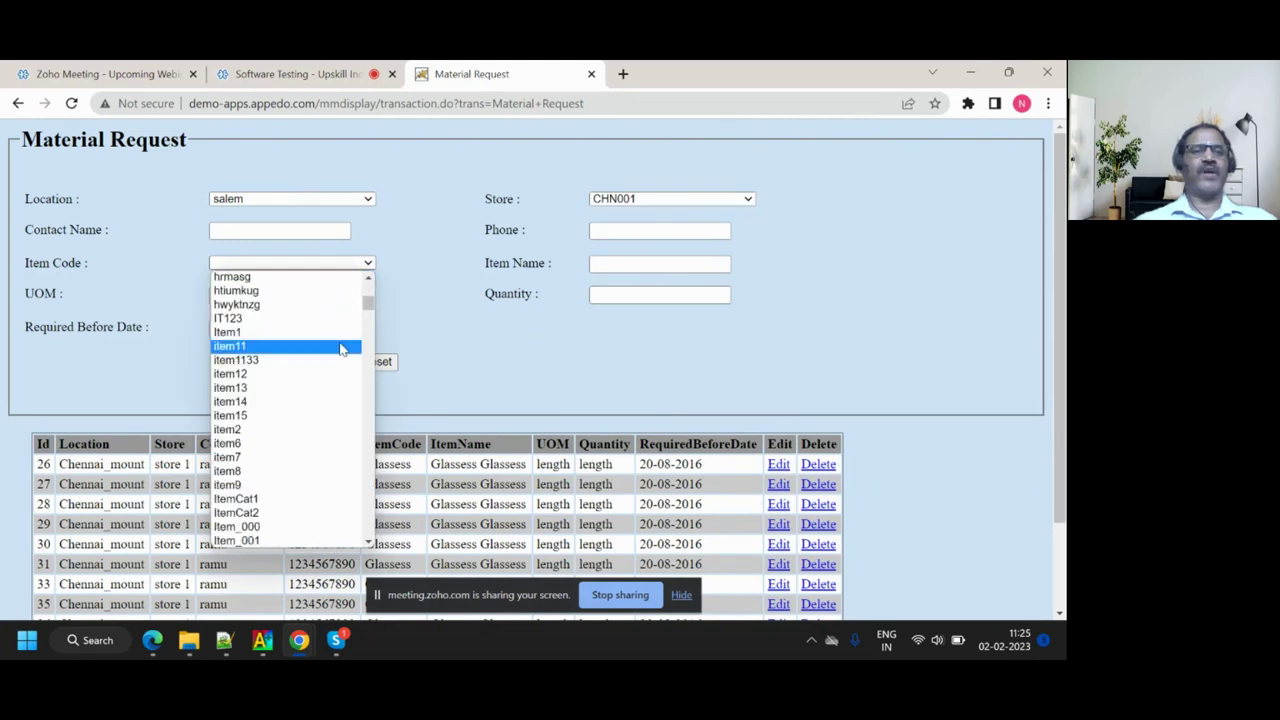
scroll(340, 348, down, 4)
scroll(338, 349, up, 8)
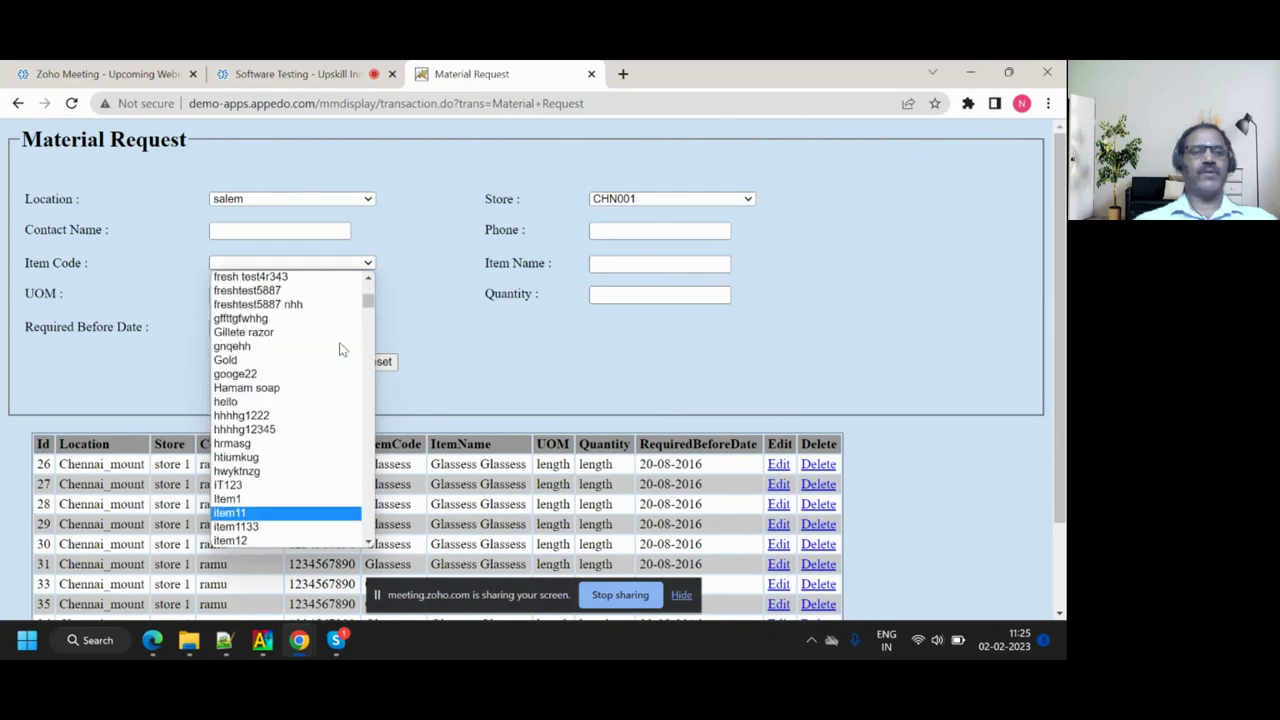
click(263, 359)
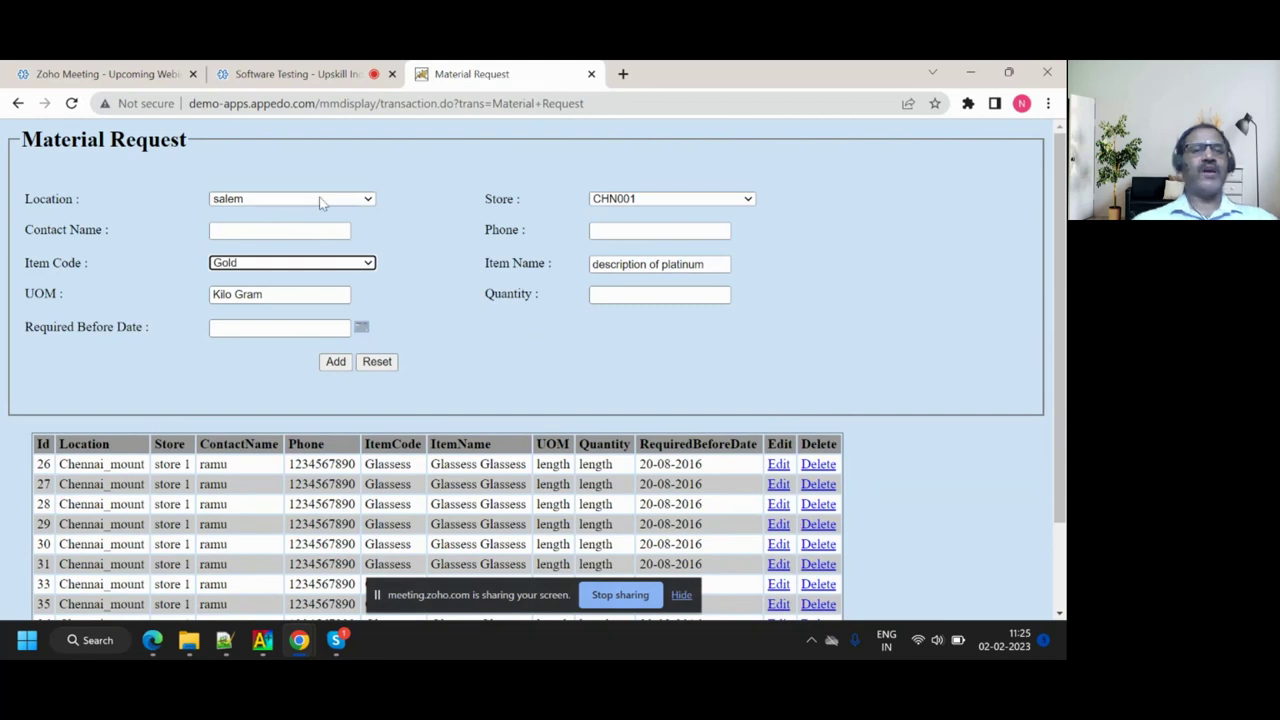
scroll(521, 241, down, 1)
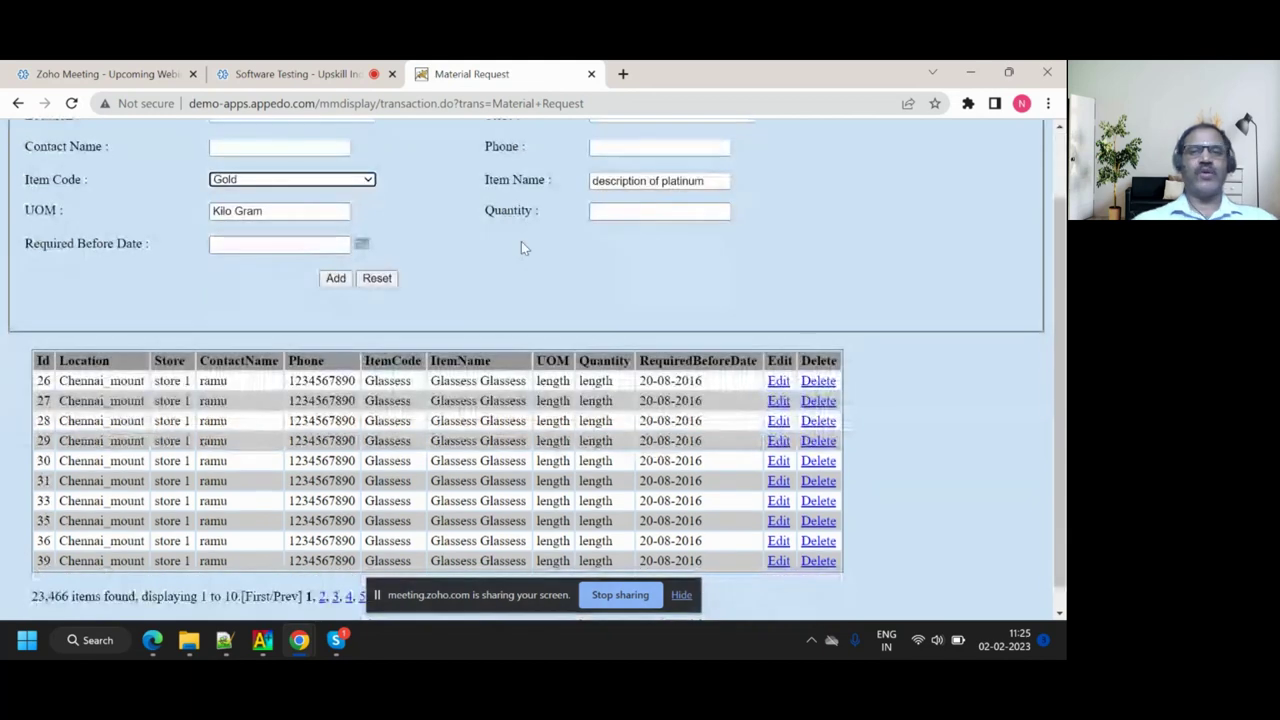
scroll(521, 248, up, 1)
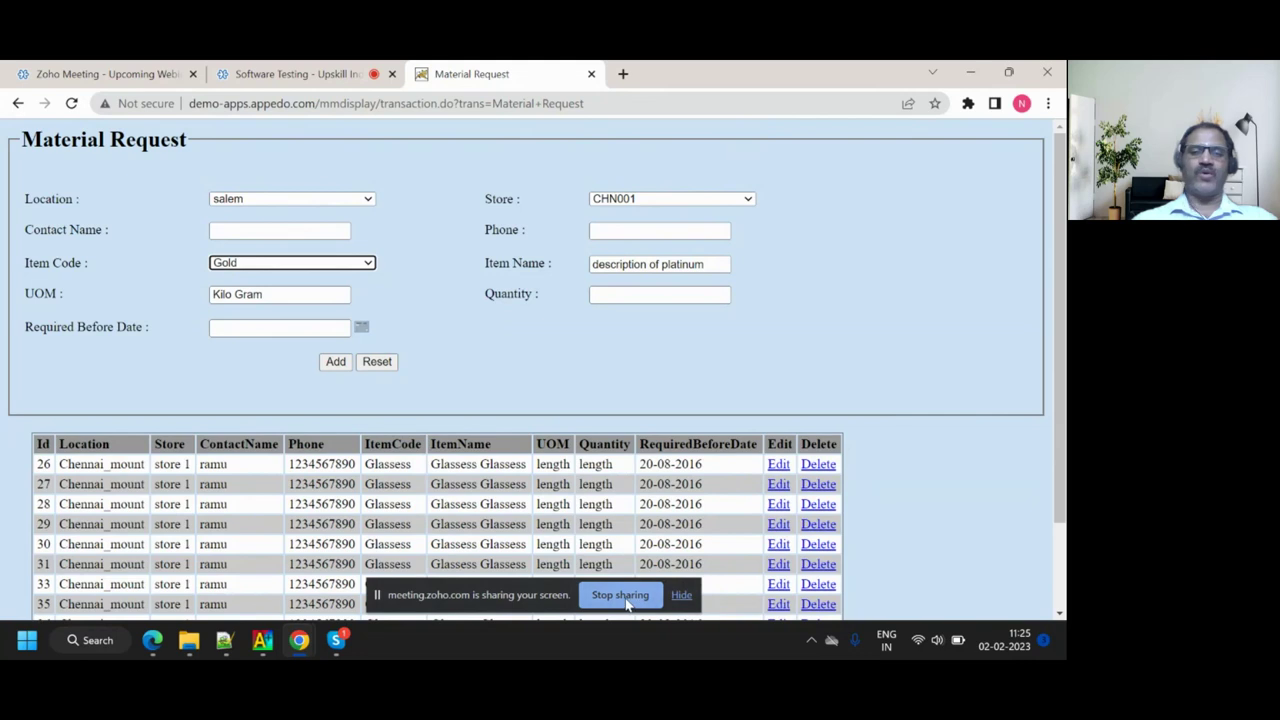
- Add the indented note 'data moves from one page to another' under Work flow in Notepad++
click(224, 640)
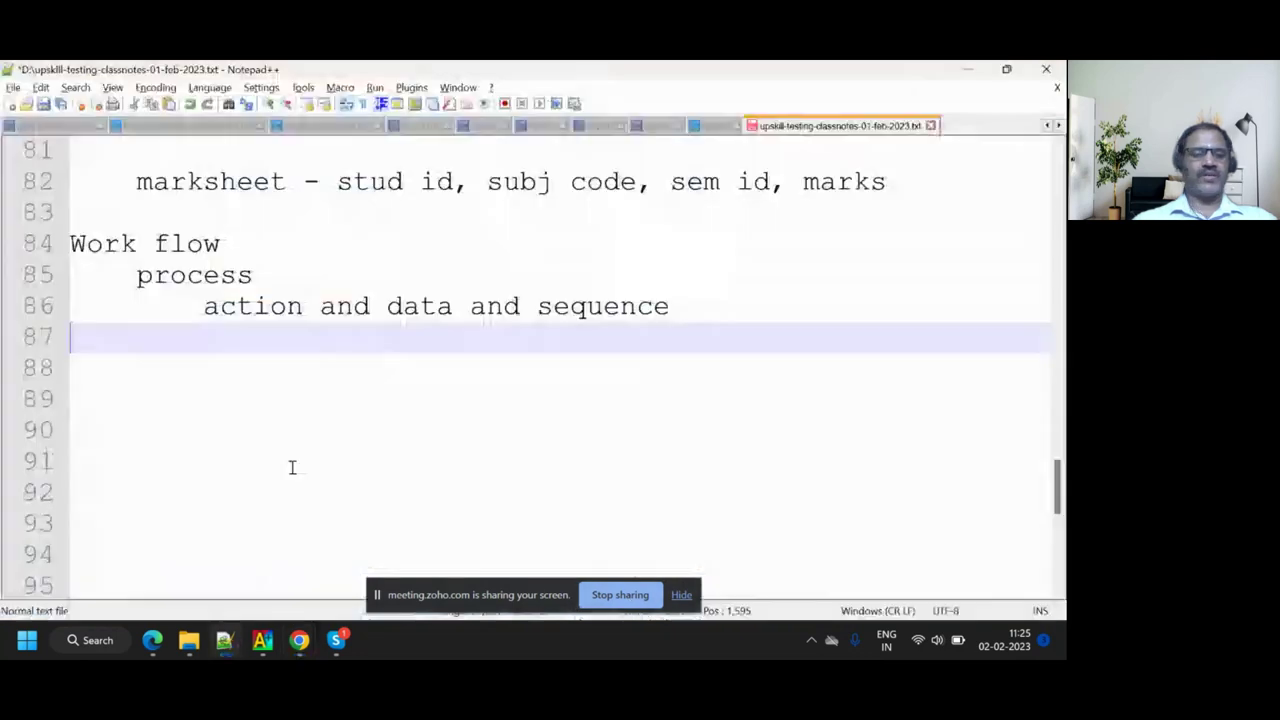
key(Return)
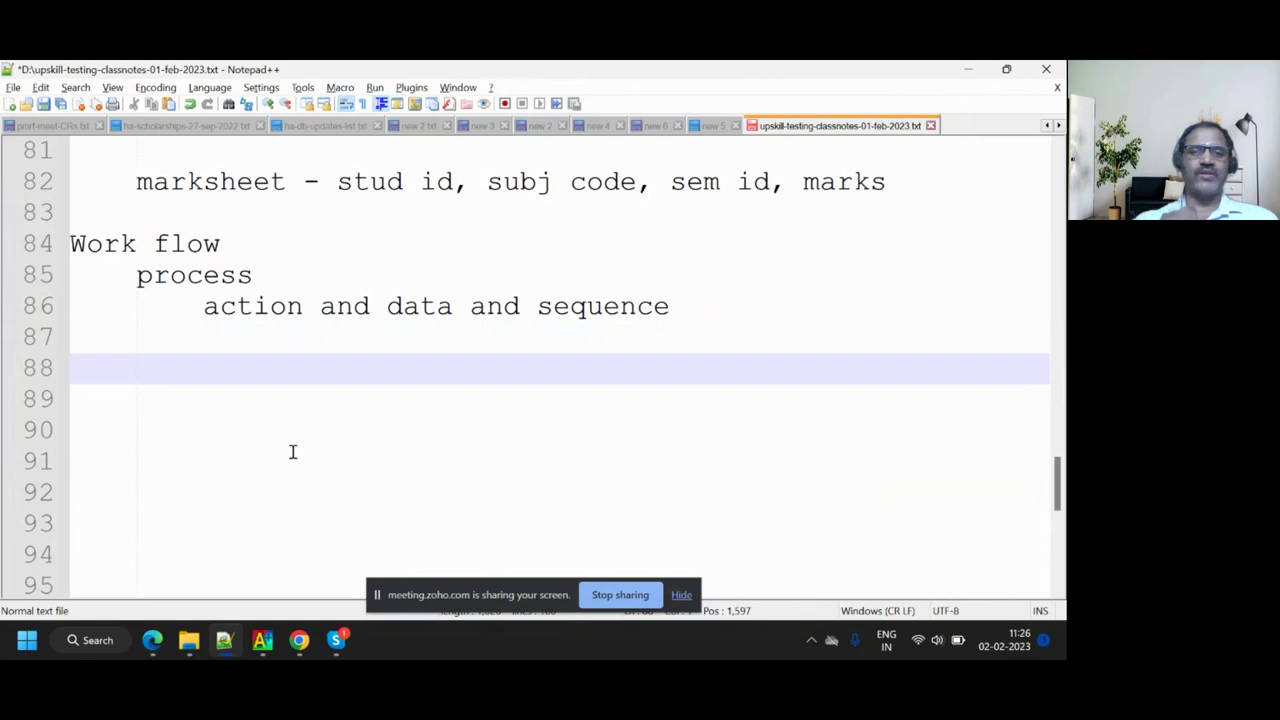
key(Tab)
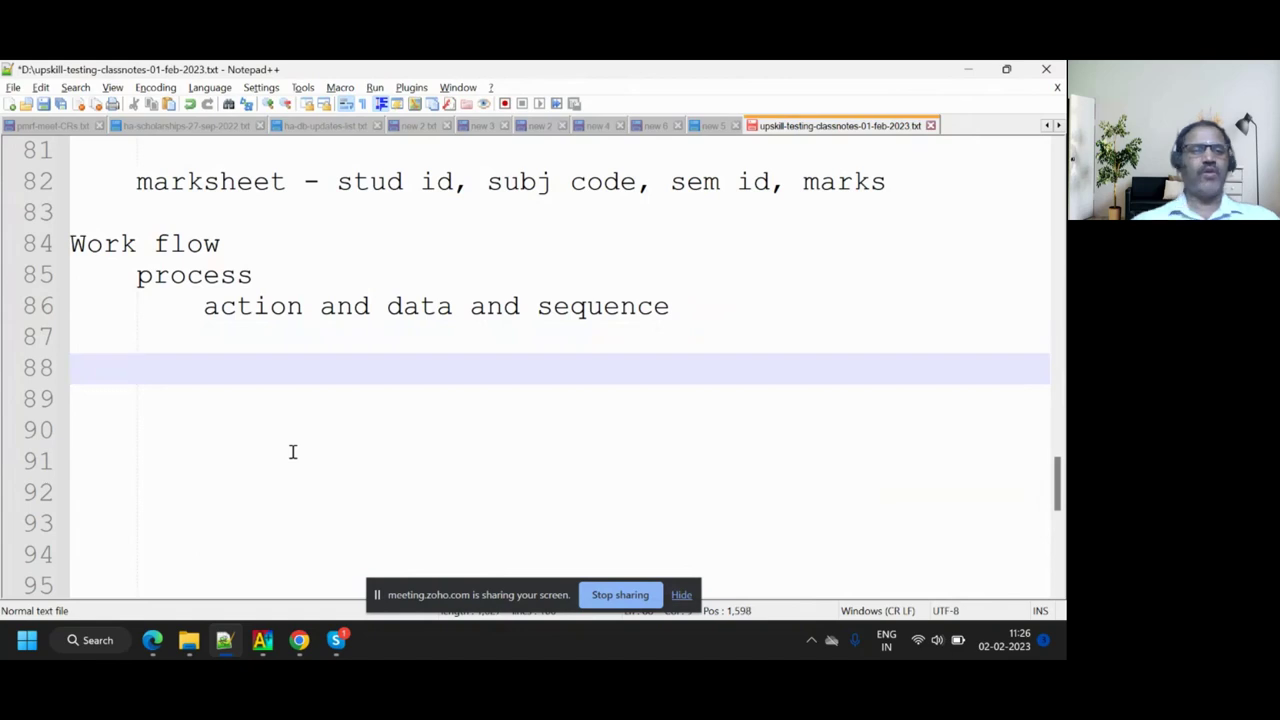
text(day)
key(Escape)
key(BackSpace)
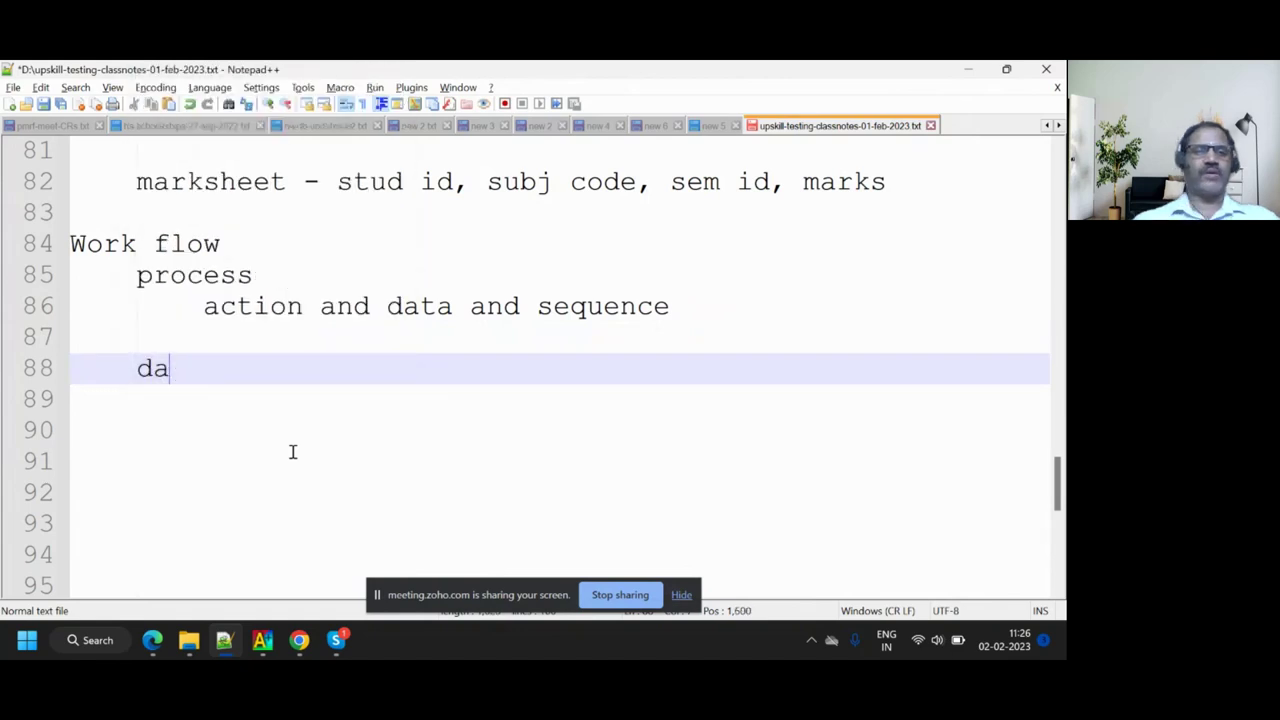
text(ta moves from o)
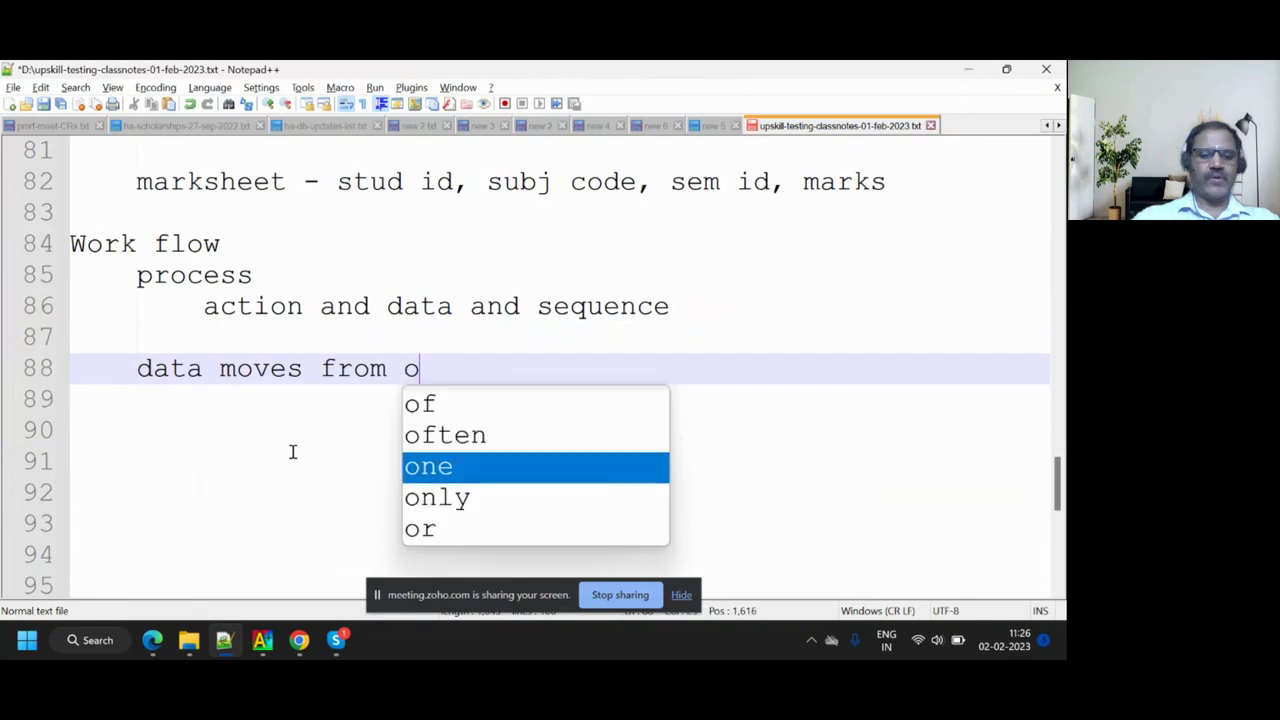
text(ne page to an)
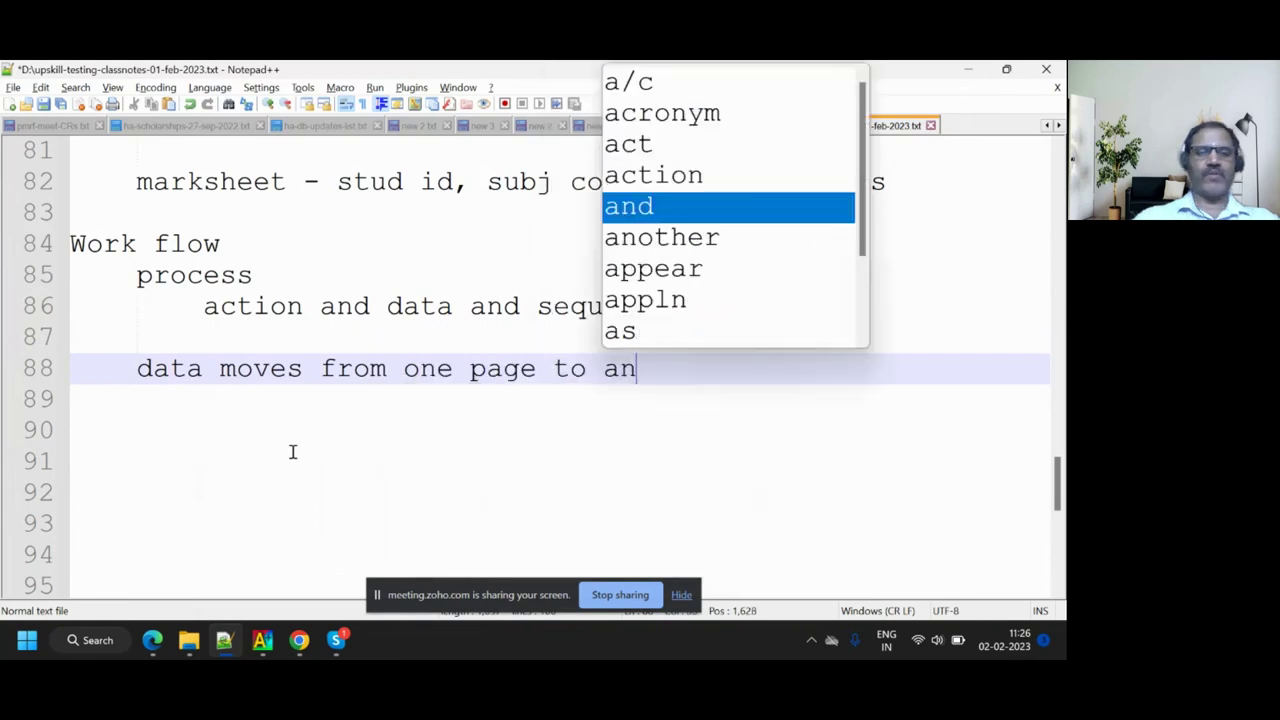
text(other)
key(Escape)
- Add the next note line 'data moves from user to user also'
key(Return)
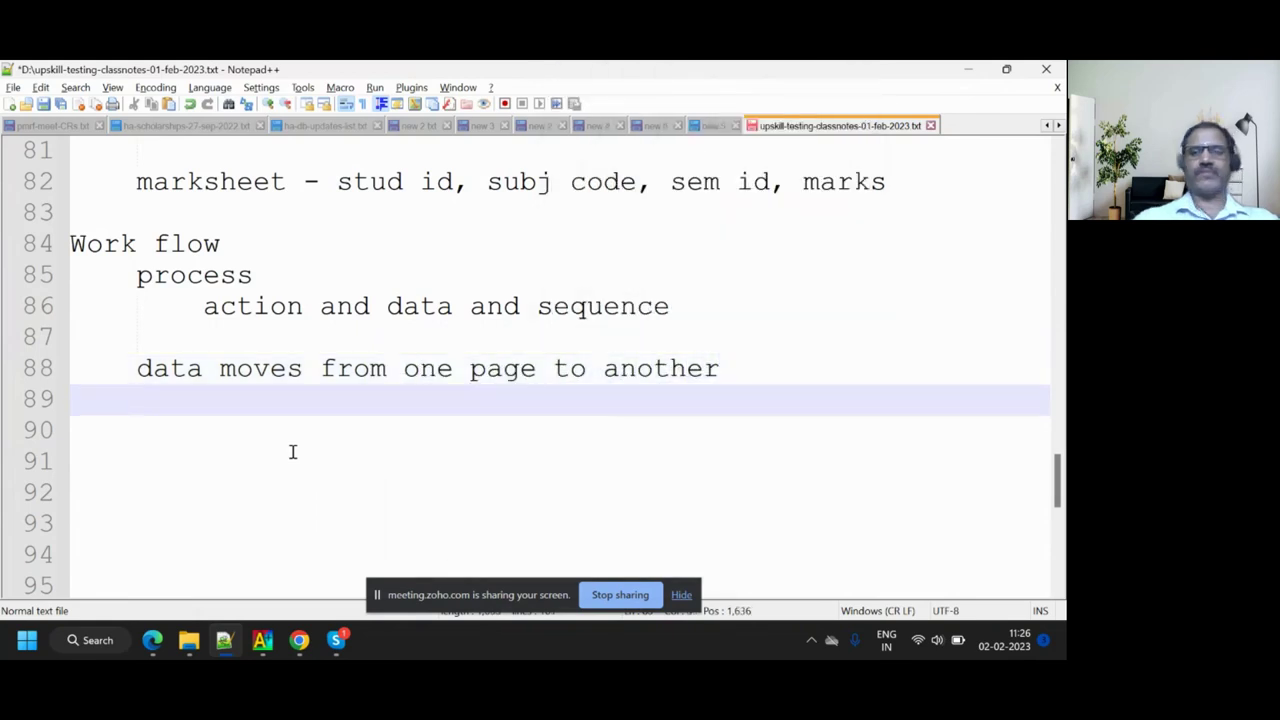
text(data mo)
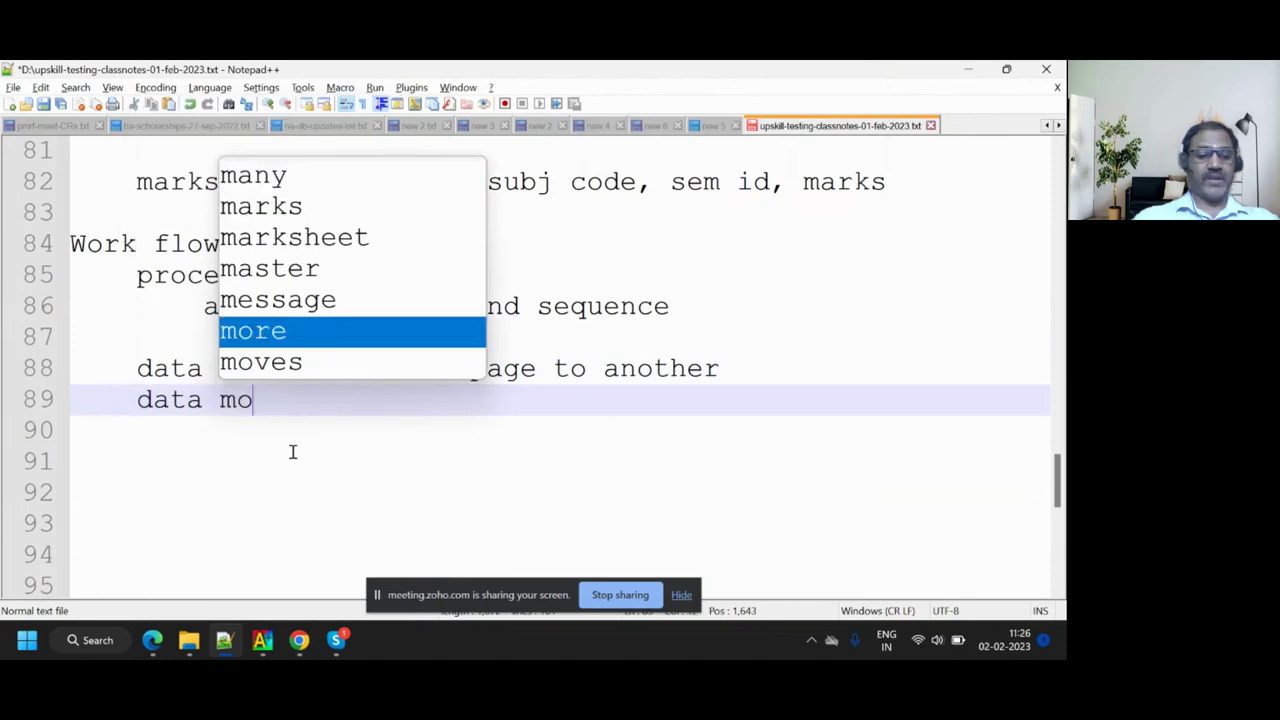
text(ves from use)
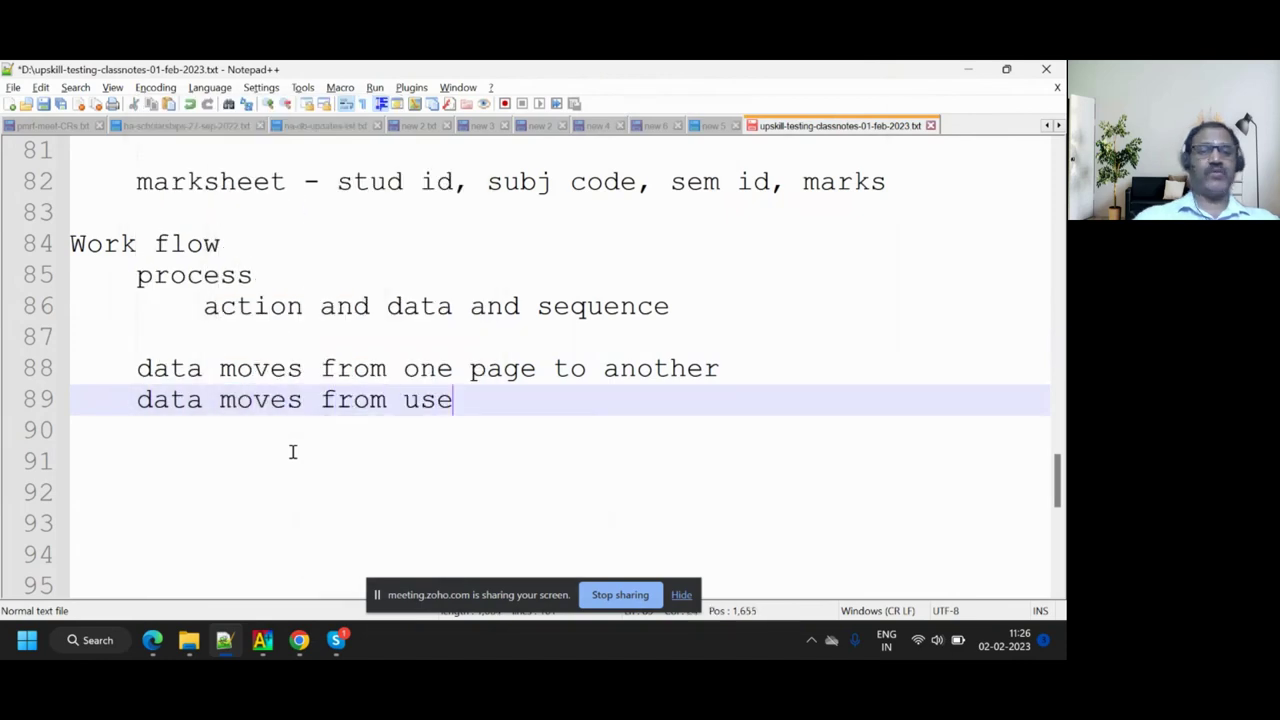
text(r to user als)
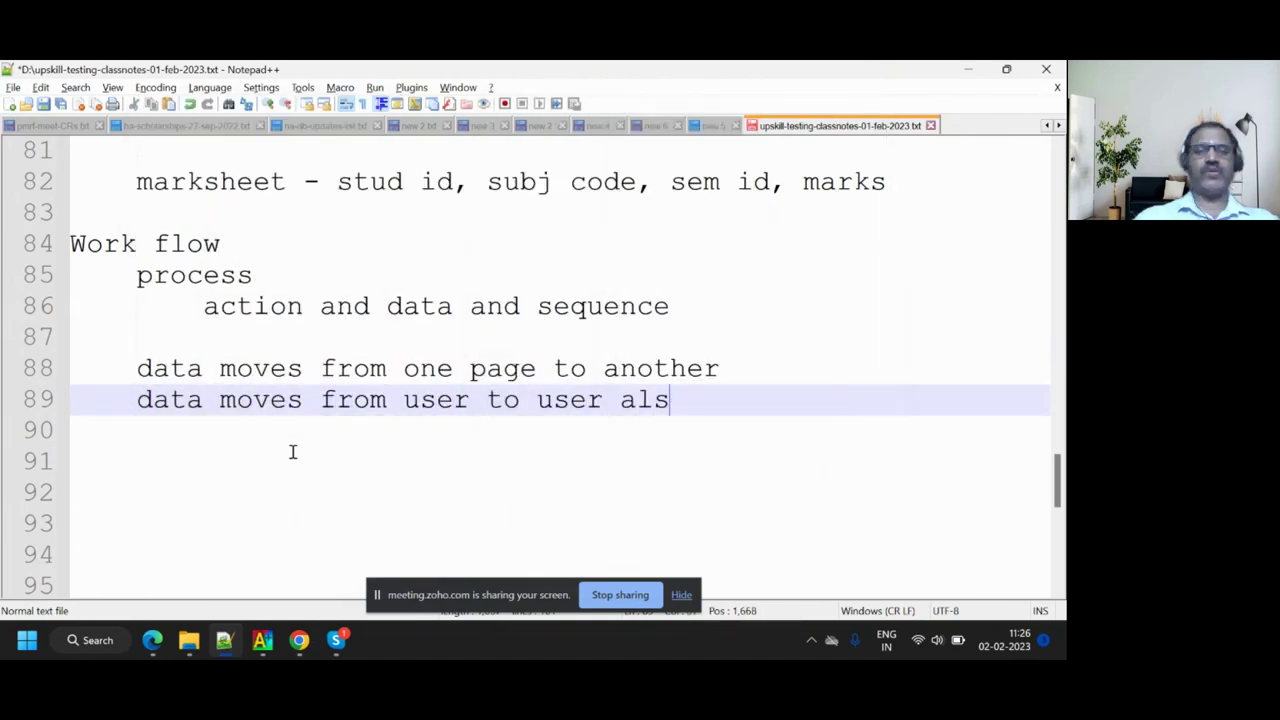
text(o)
key(Return)
key(Return)
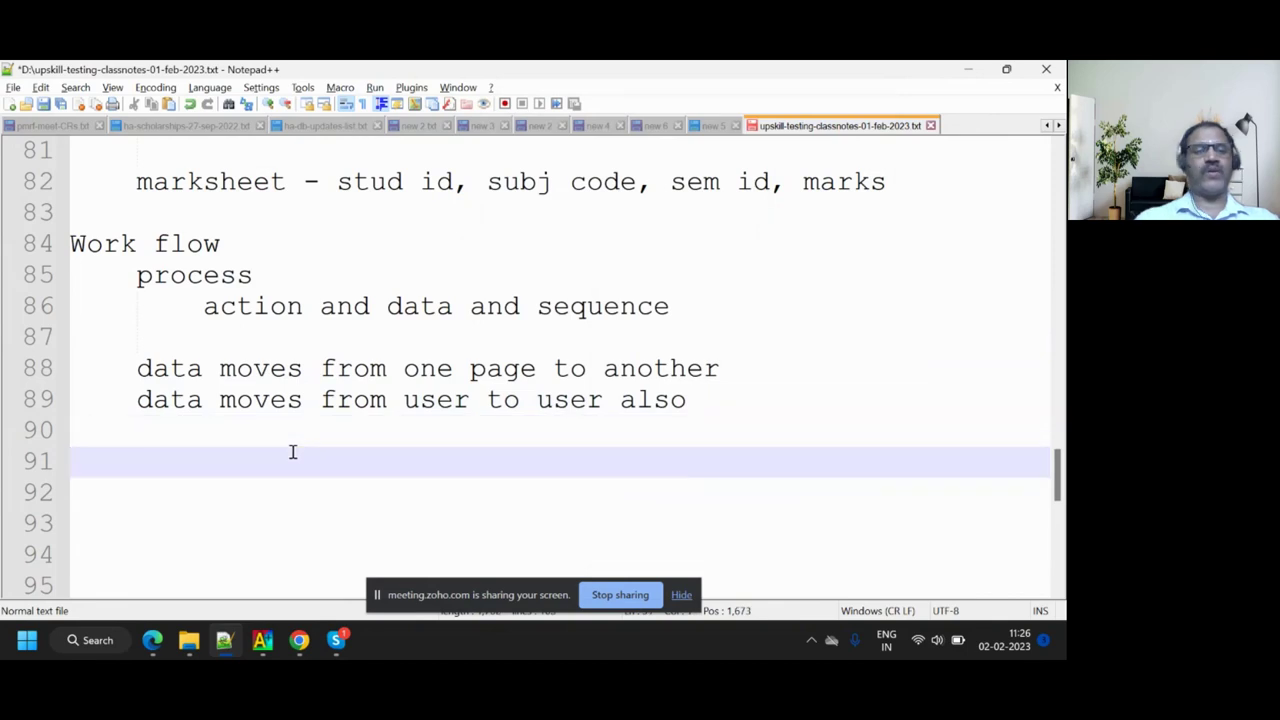